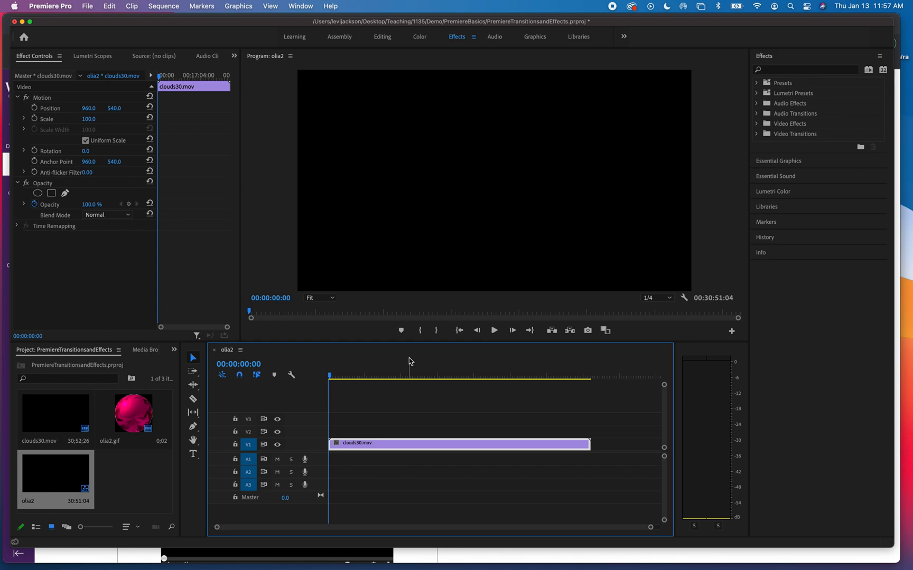
Expand the Video Transitions category and preview the opening seconds of the olia2 sequence from its start.
left_click(757, 133)
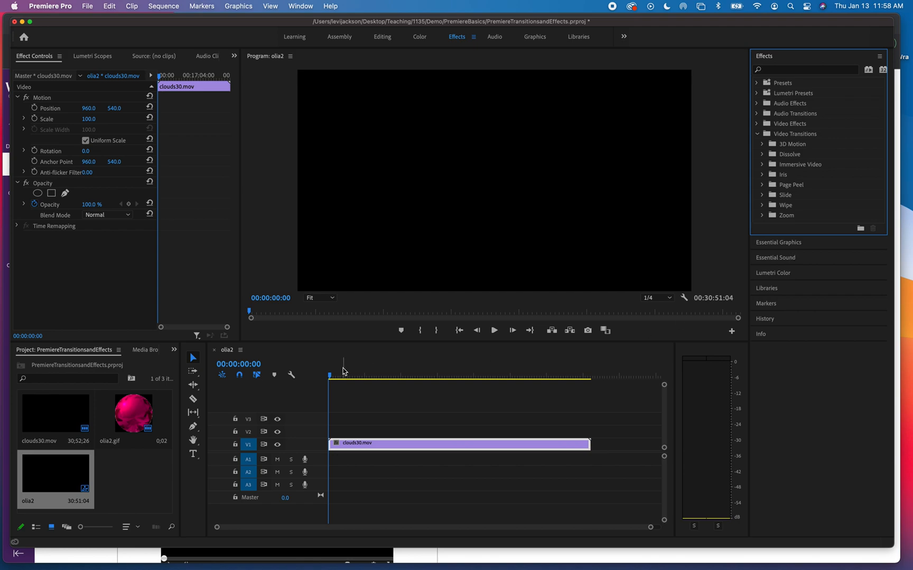
key("space")
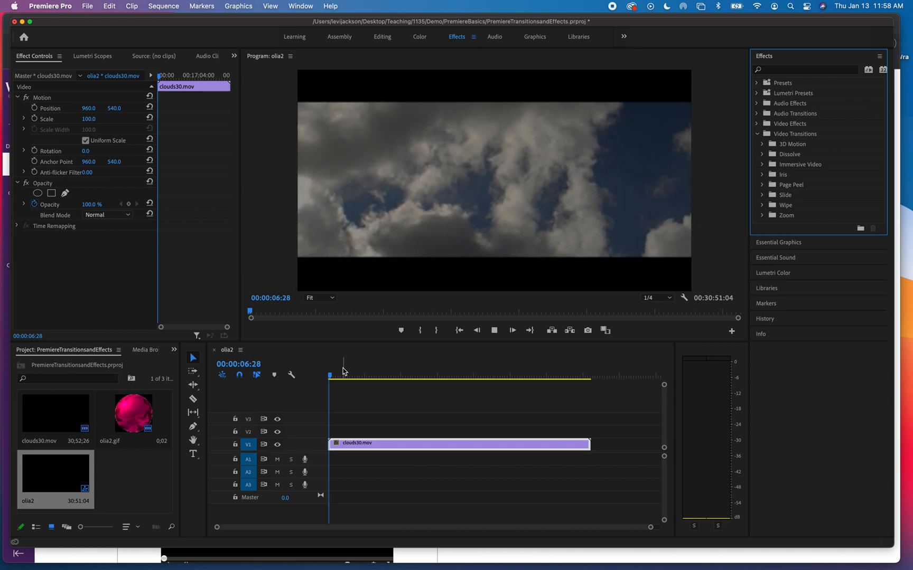
key("space")
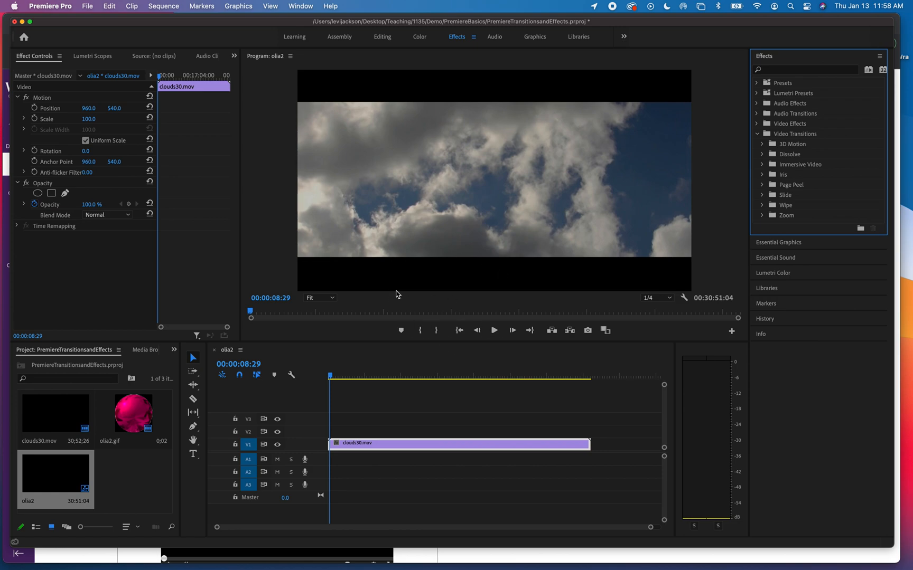
left_click(329, 377)
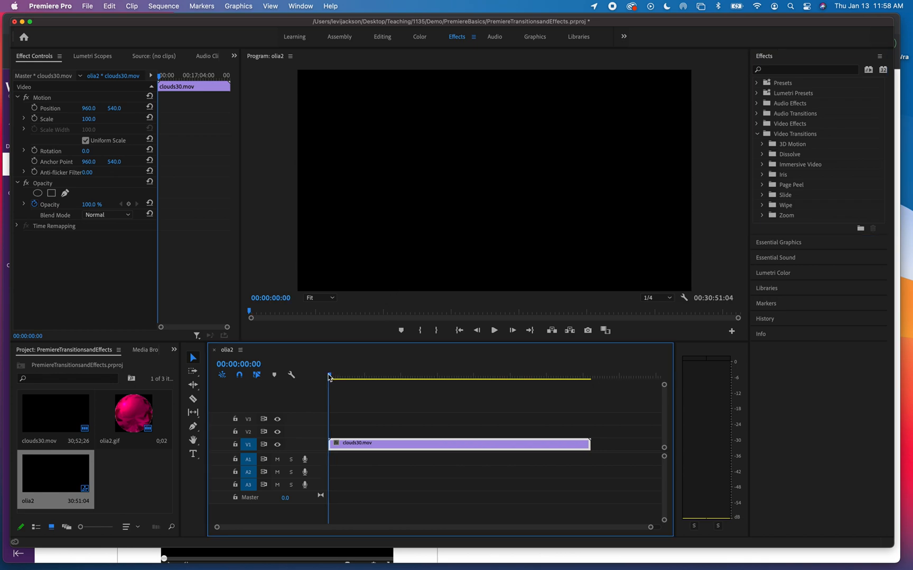
mouse_move(329, 377)
left_mouse_down()
mouse_move(385, 374)
mouse_move(333, 385)
mouse_move(381, 385)
mouse_move(329, 384)
left_mouse_up()
key("space")
key("space")
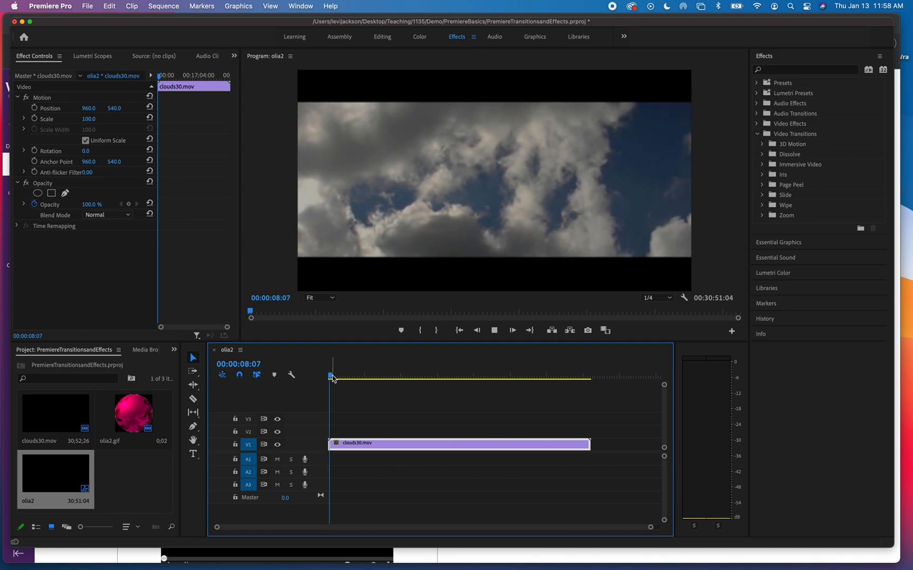
key("XF86MonBrightnessUp")
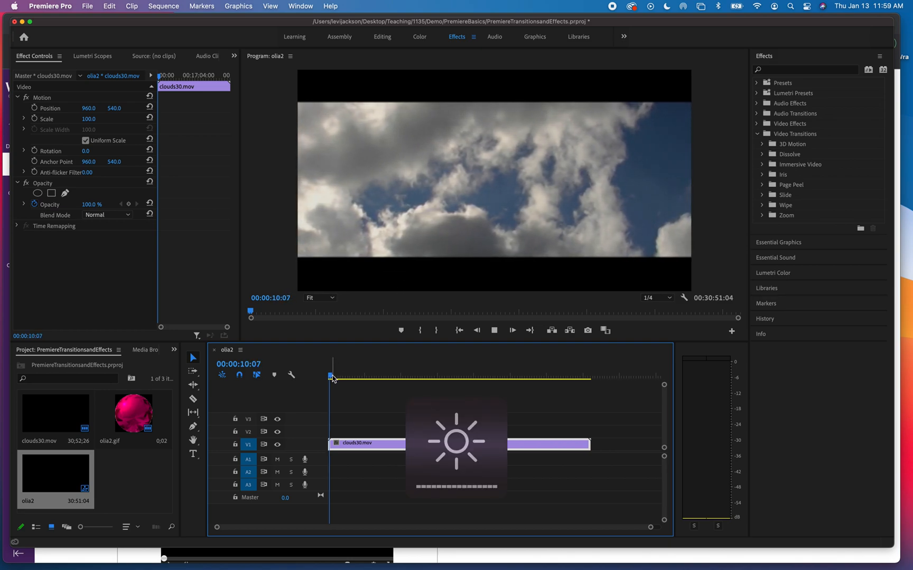
key("space")
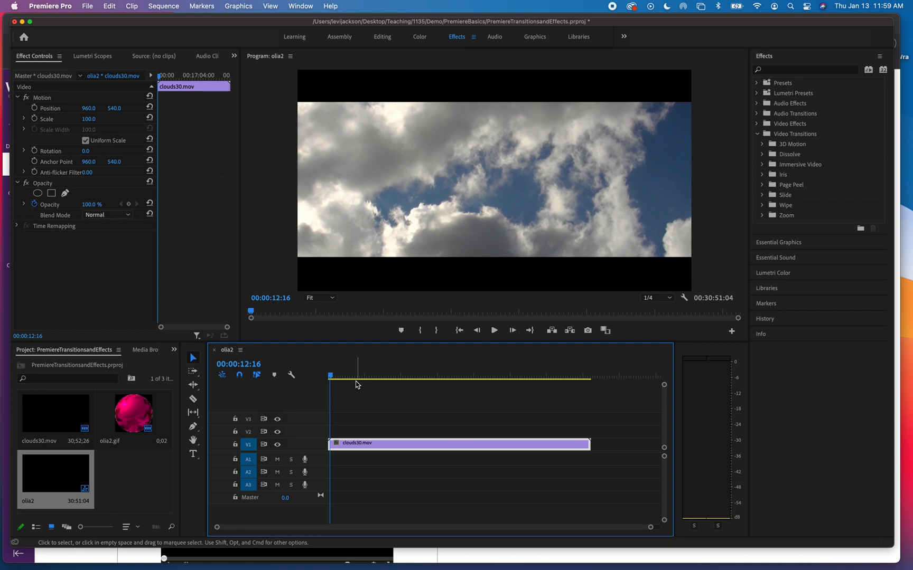
Split the clouds30.mov clip on V1 at 00:04:07:06 with the Razor tool.
left_click(335, 376)
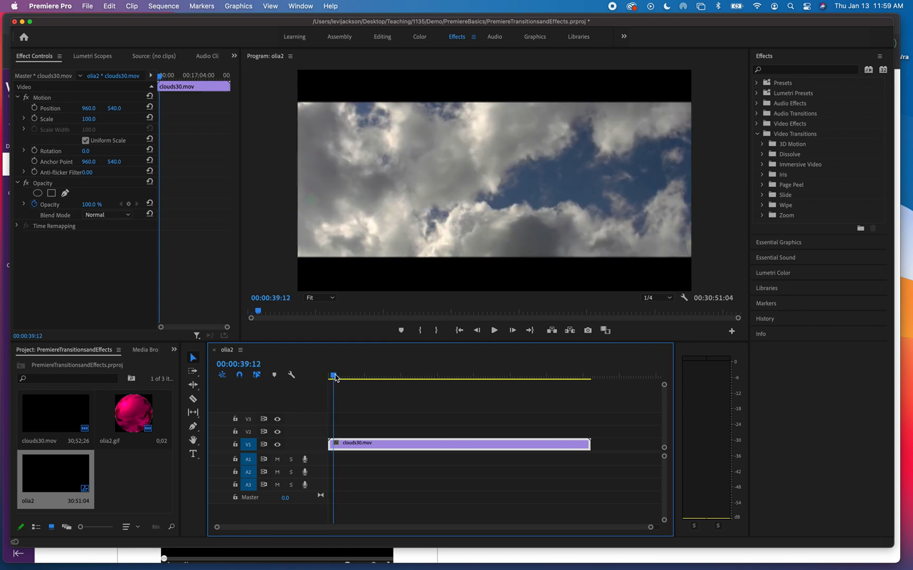
left_click_drag(336, 378, 350, 391)
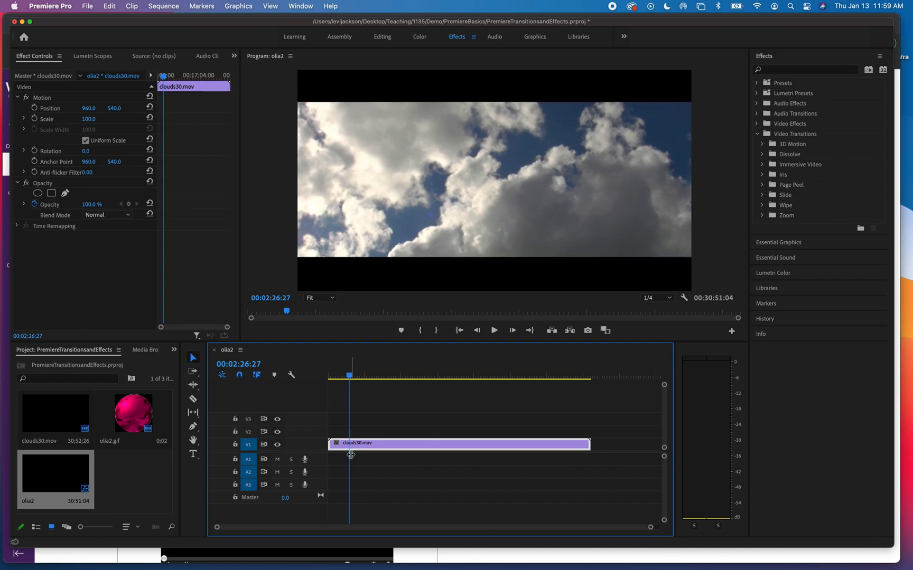
mouse_move(351, 376)
left_mouse_down()
mouse_move(374, 377)
mouse_move(328, 382)
mouse_move(338, 381)
left_mouse_up()
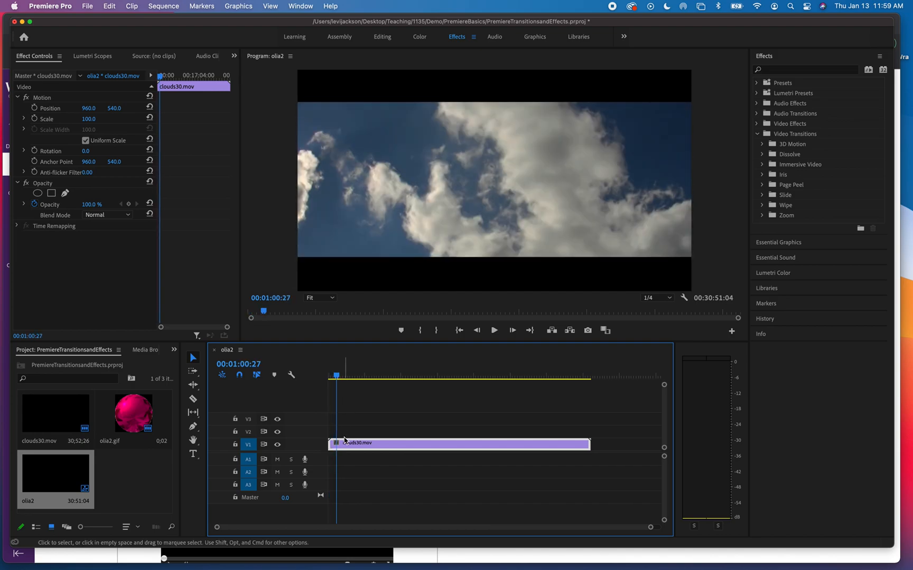
left_click_drag(337, 378, 364, 378)
key("c")
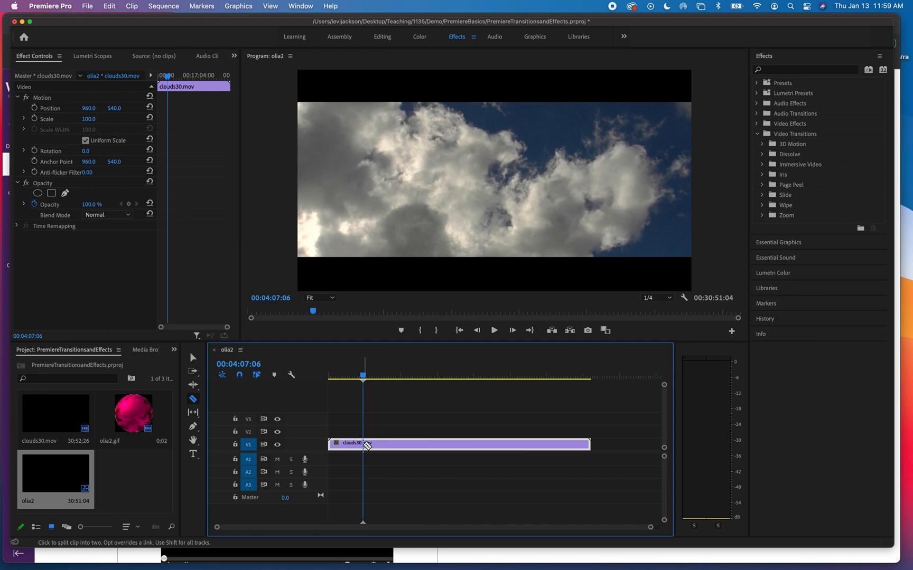
left_click(364, 445)
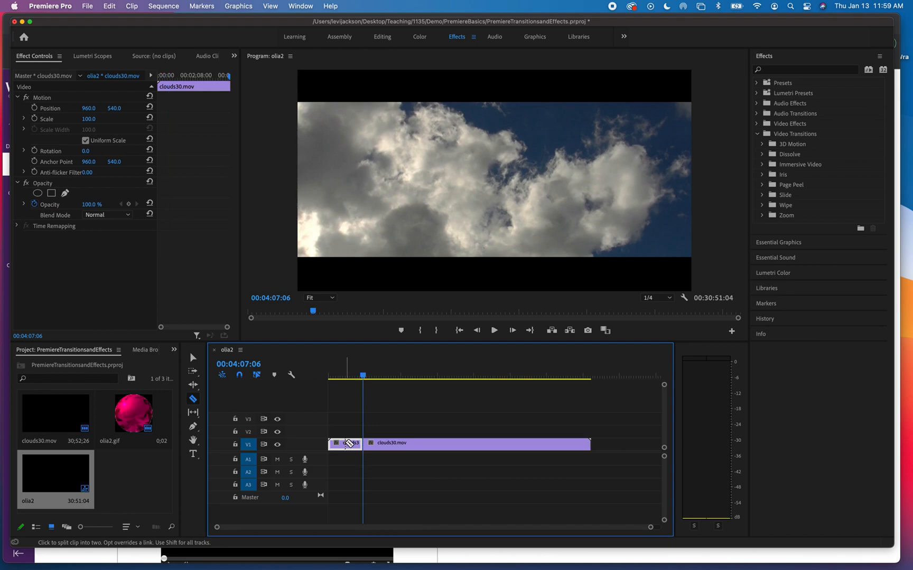
Delete the segment before the cut and move the remaining clouds30.mov clip to the start of the sequence.
key("v")
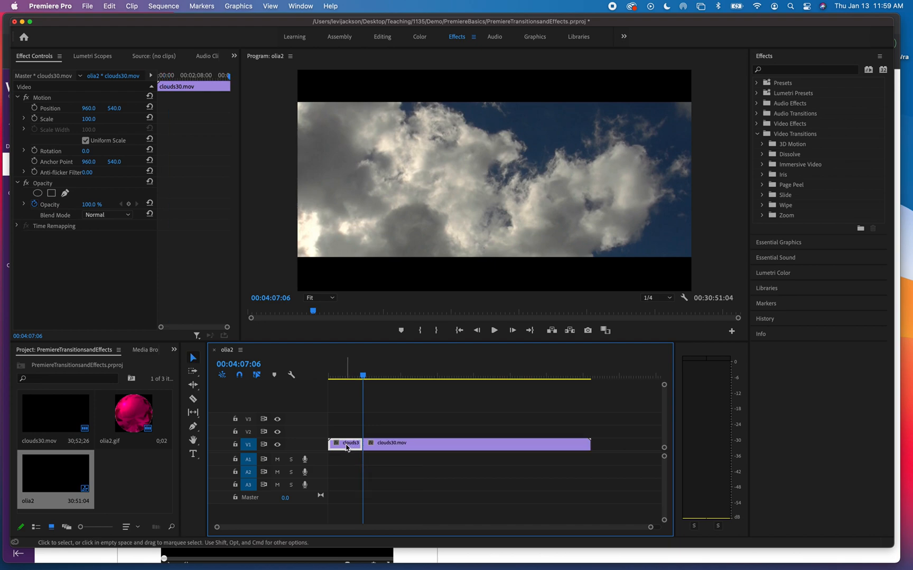
key("Delete")
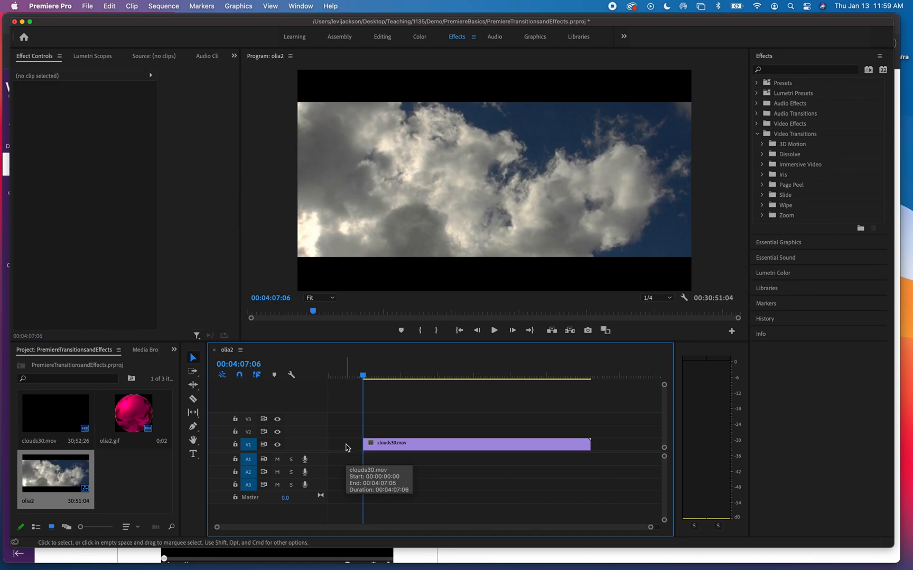
left_click_drag(428, 446, 392, 446)
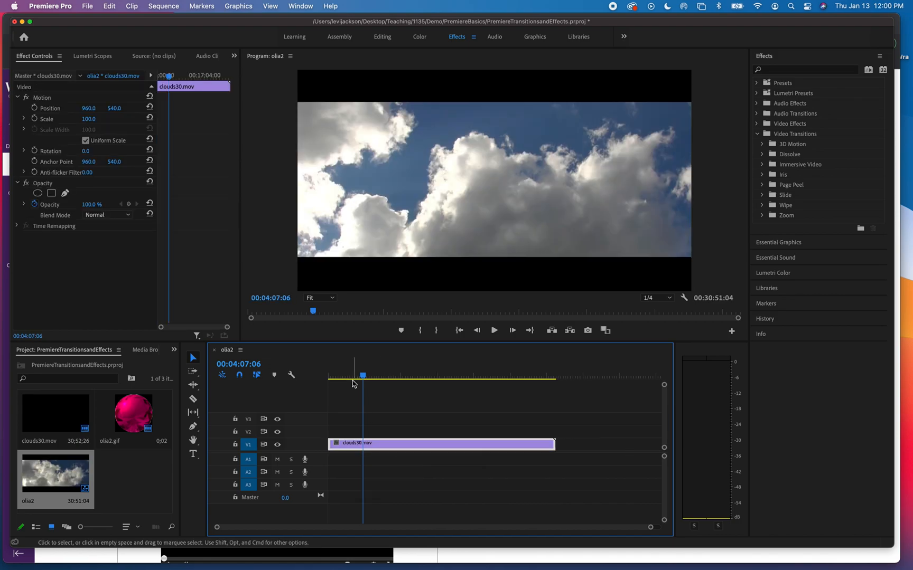
Play the trimmed sequence from its beginning and return the playhead to 00:00:00:00.
key("Home")
key("space")
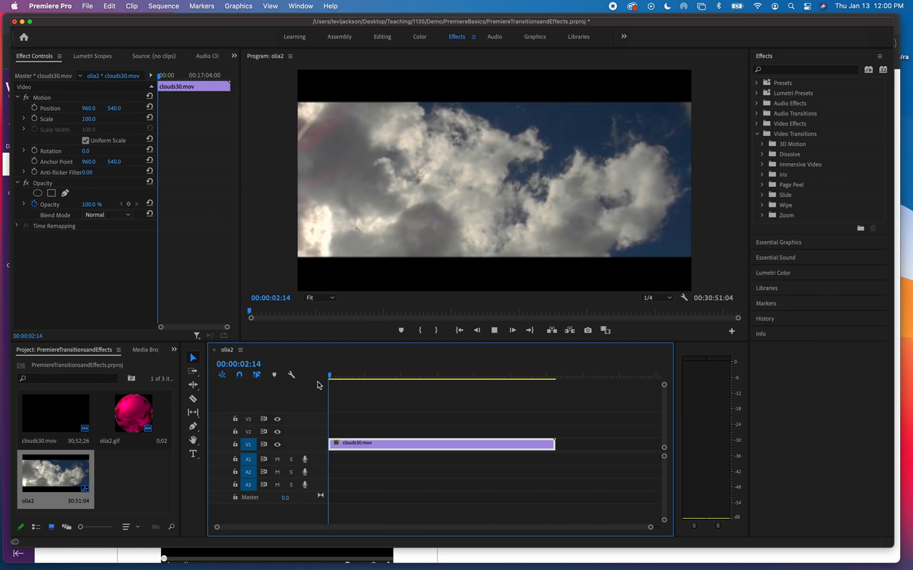
key("space")
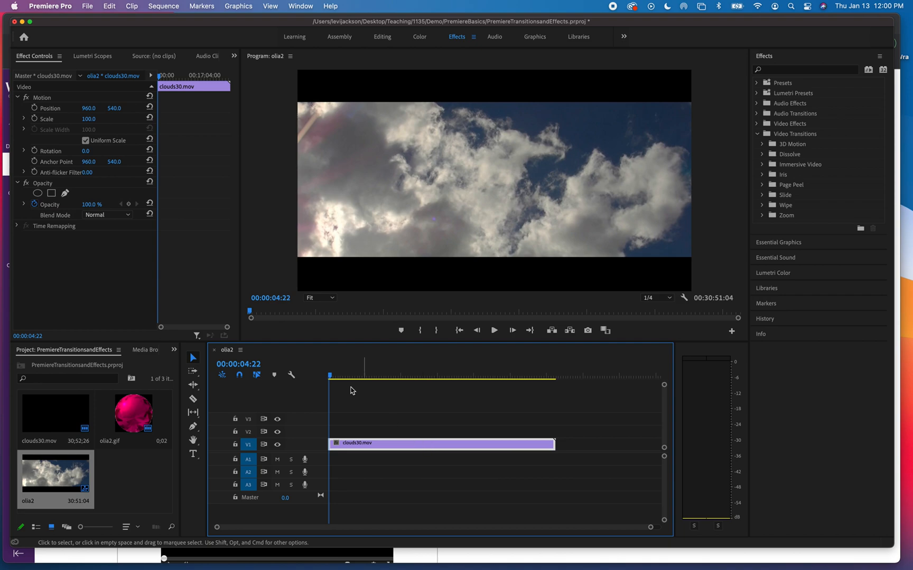
left_click(325, 377)
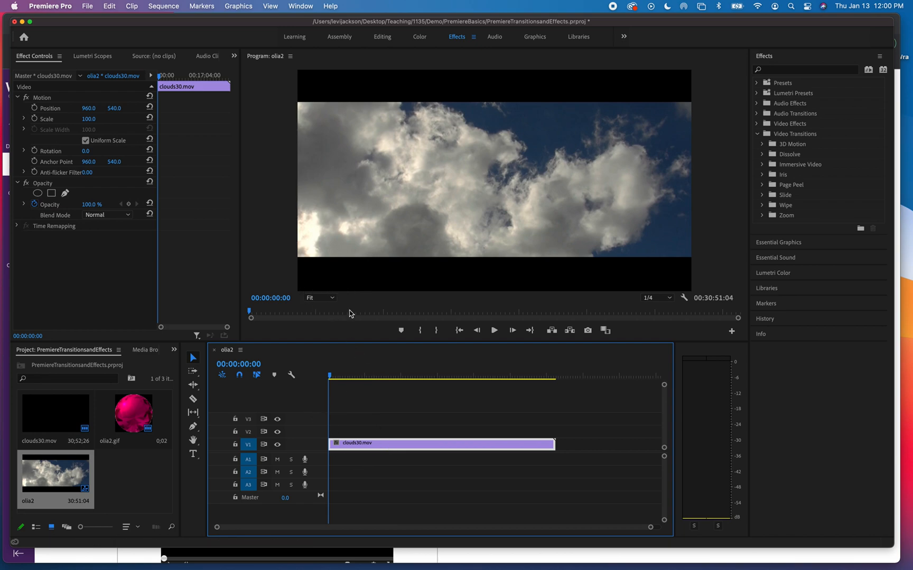
Create a new color matte with video settings of 1920 × 1080, 29.97 fps Non-Drop-Frame and square pixels.
left_click(88, 6)
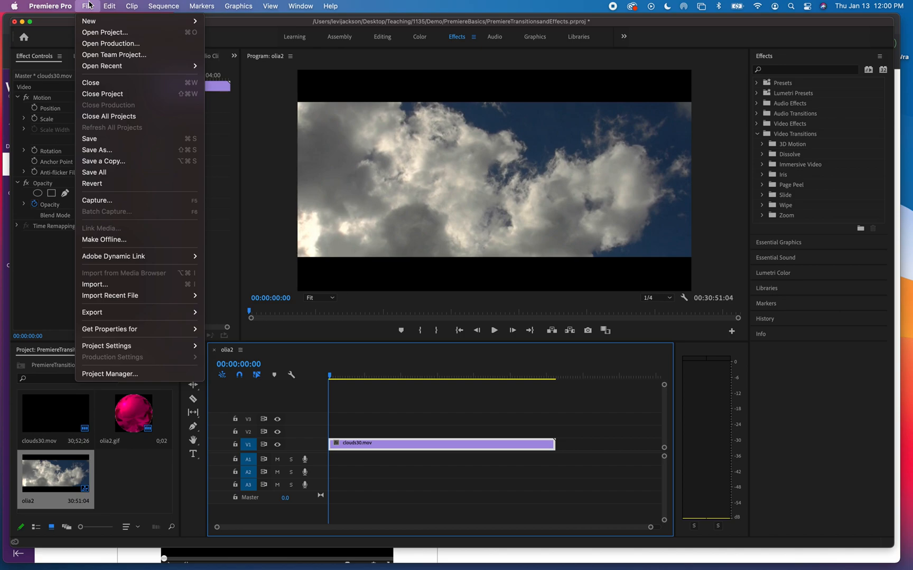
mouse_move(93, 21)
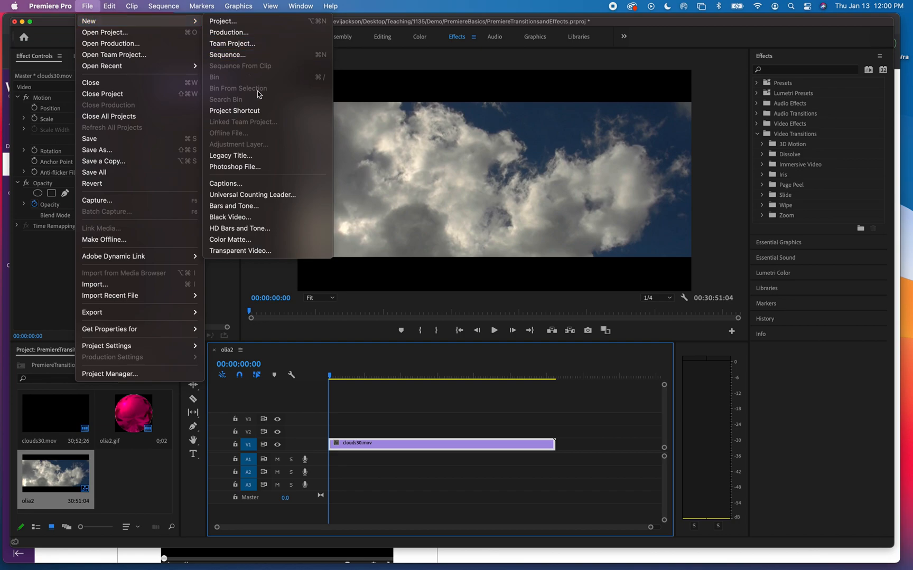
left_click(98, 6)
left_click(99, 6)
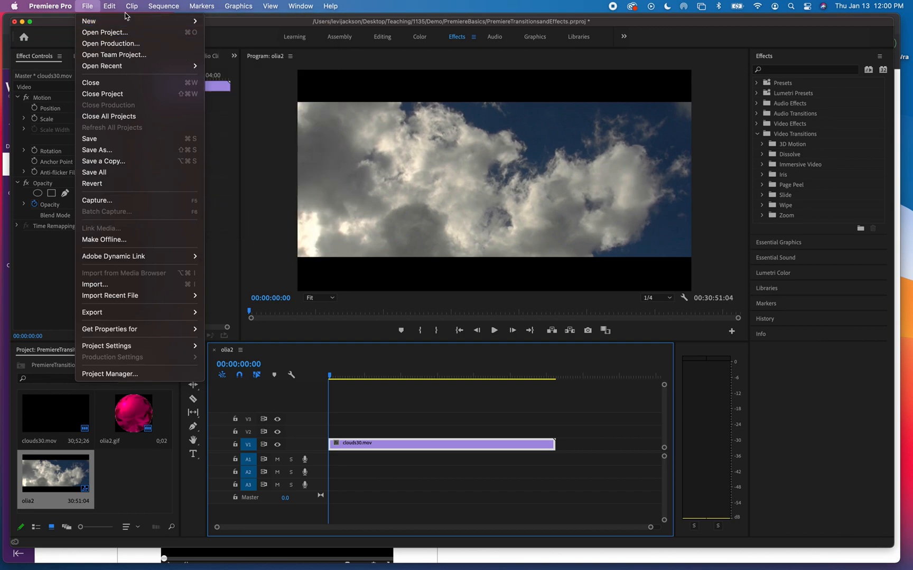
left_click(98, 5)
left_click(98, 6)
mouse_move(100, 21)
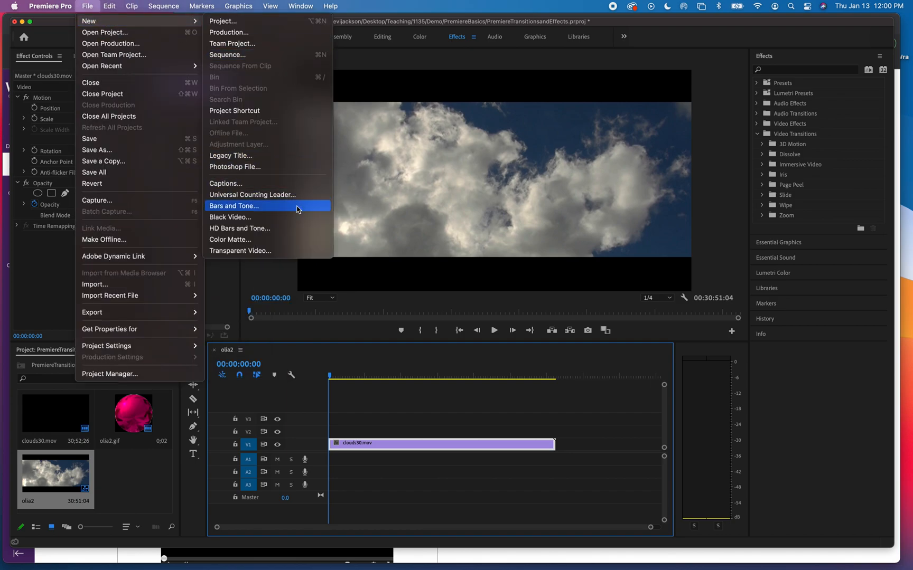
left_click(300, 244)
left_click_drag(452, 236, 398, 207)
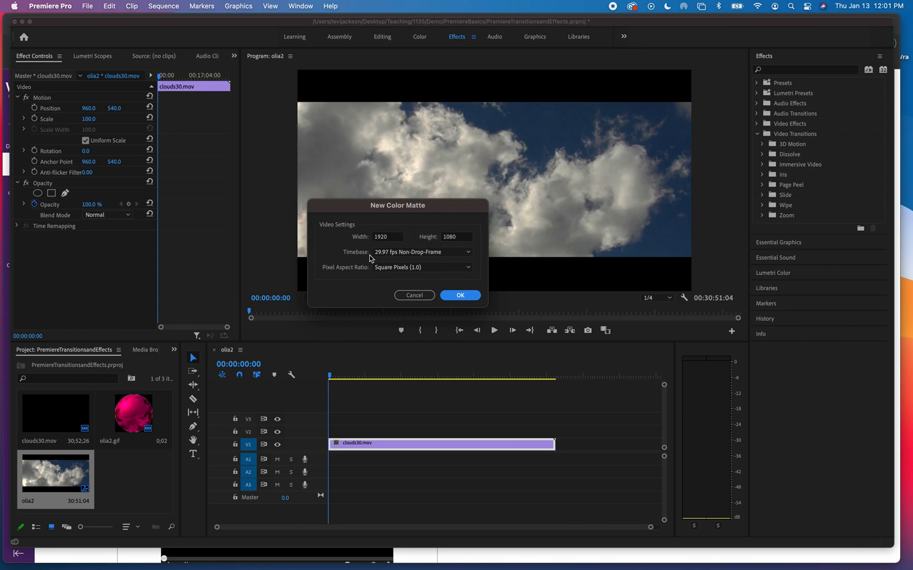
left_click(457, 296)
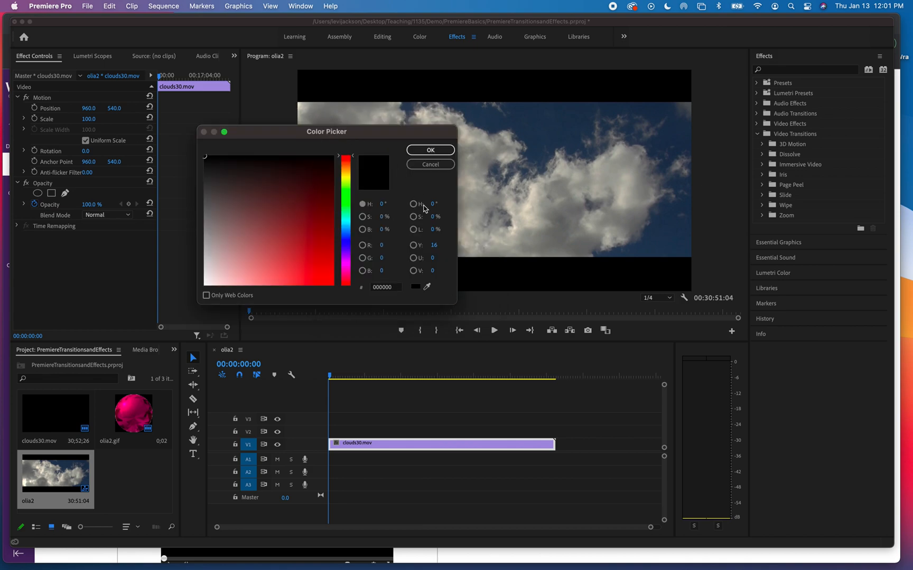
Set the matte's color to pale blue A6BCCF and name the matte WhiteBlue.
left_click_drag(457, 305, 550, 347)
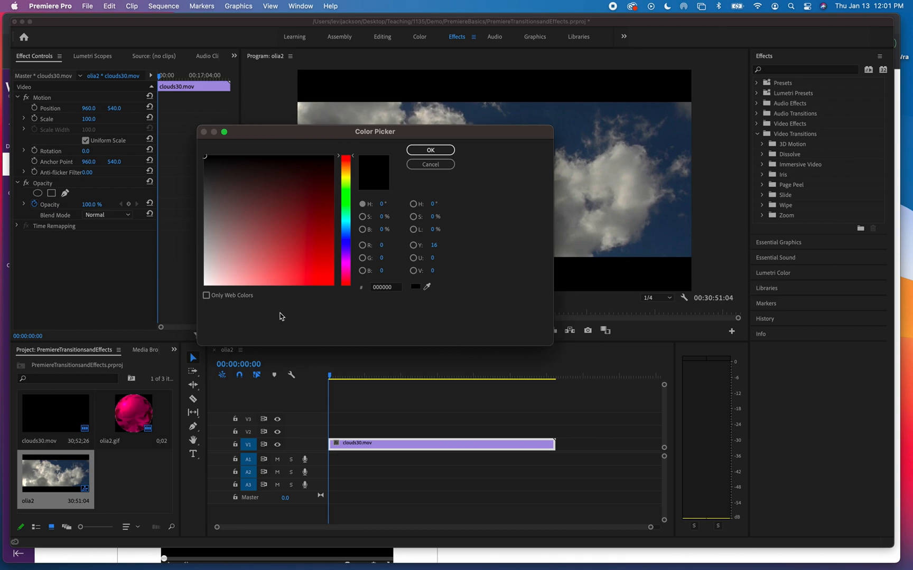
left_click(346, 223)
left_click_drag(345, 221, 344, 230)
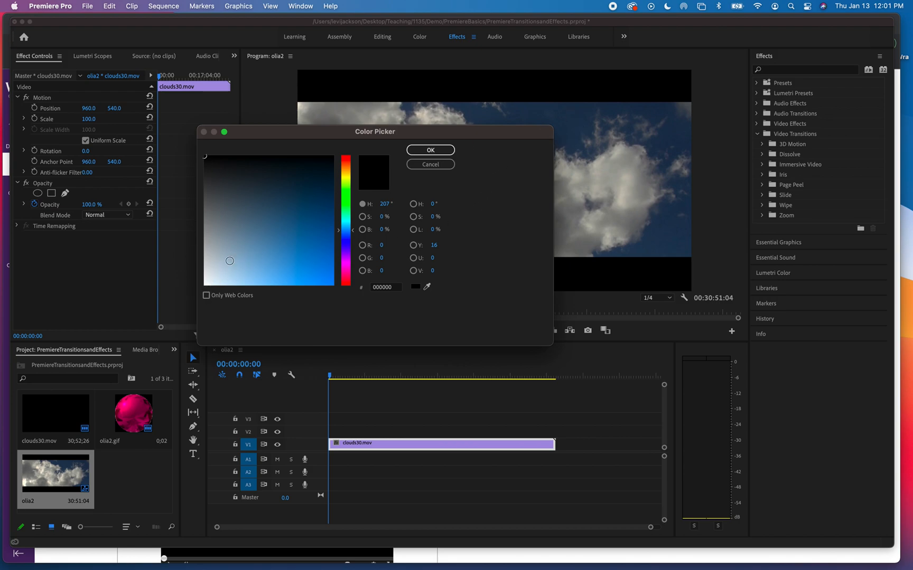
left_click(229, 261)
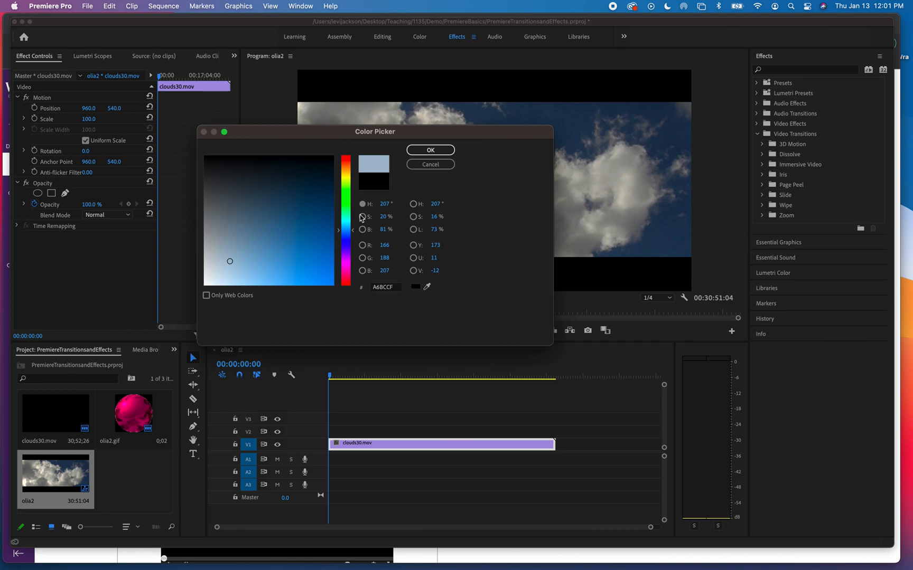
left_click(436, 151)
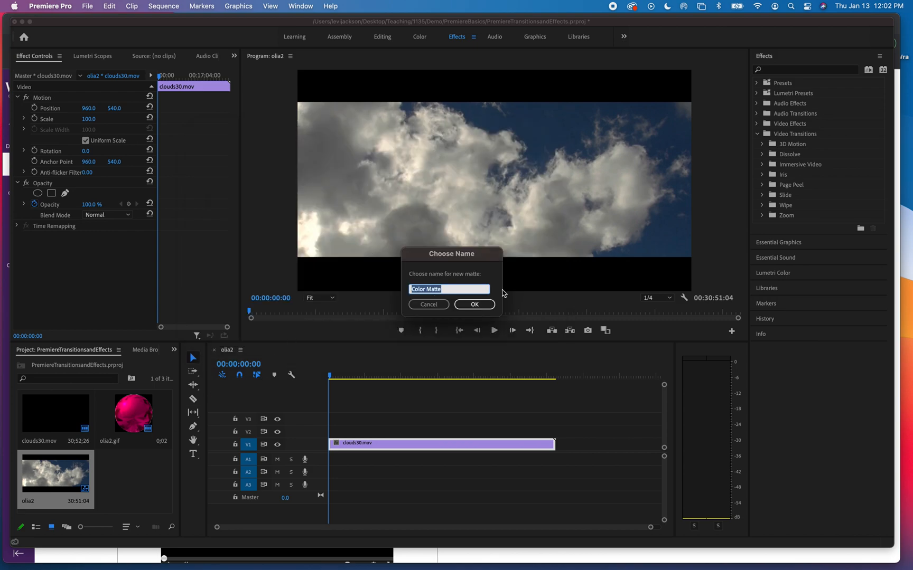
type("WhiteBlue")
left_click(474, 304)
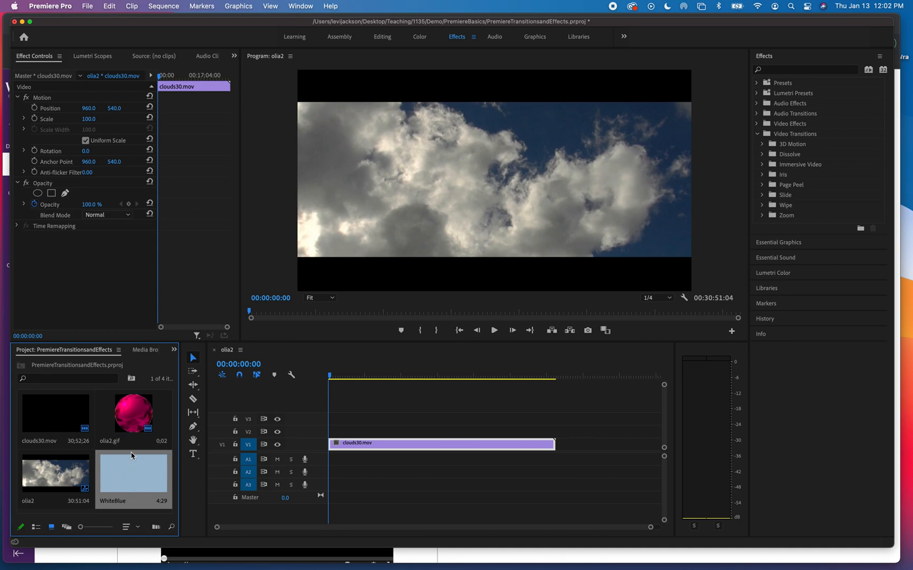
Place the WhiteBlue matte on V2 at the start of the sequence, directly above clouds30.mov.
left_click_drag(132, 478, 334, 424)
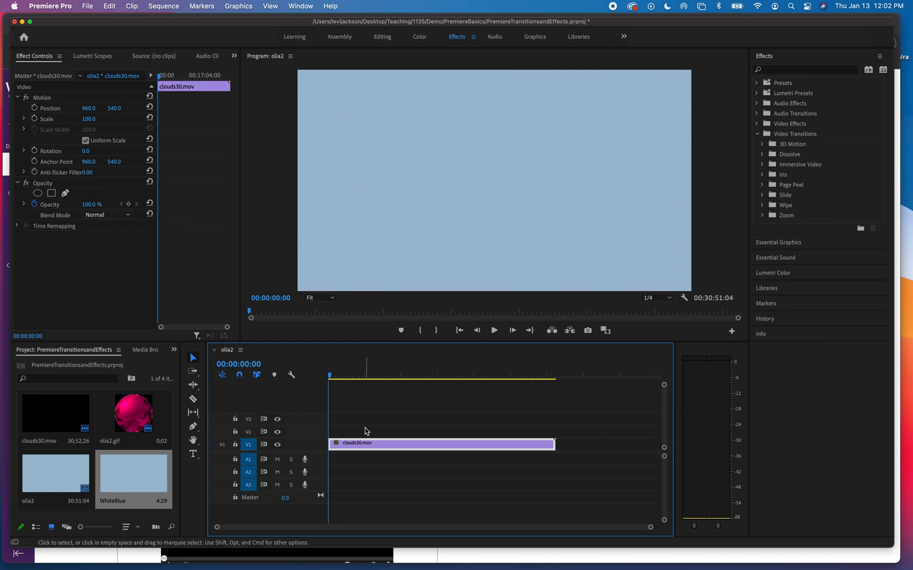
key("=")
key("=")
key("=")
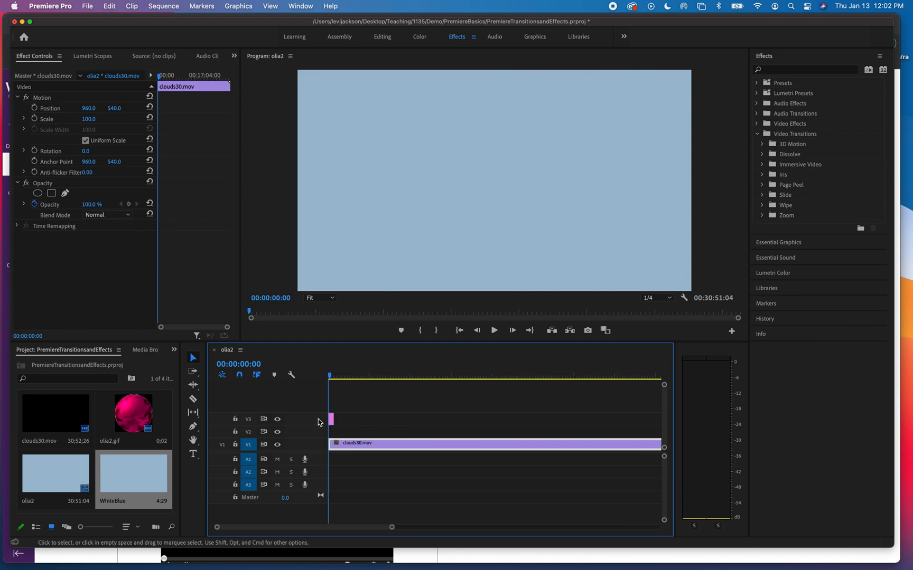
left_click_drag(331, 419, 333, 432)
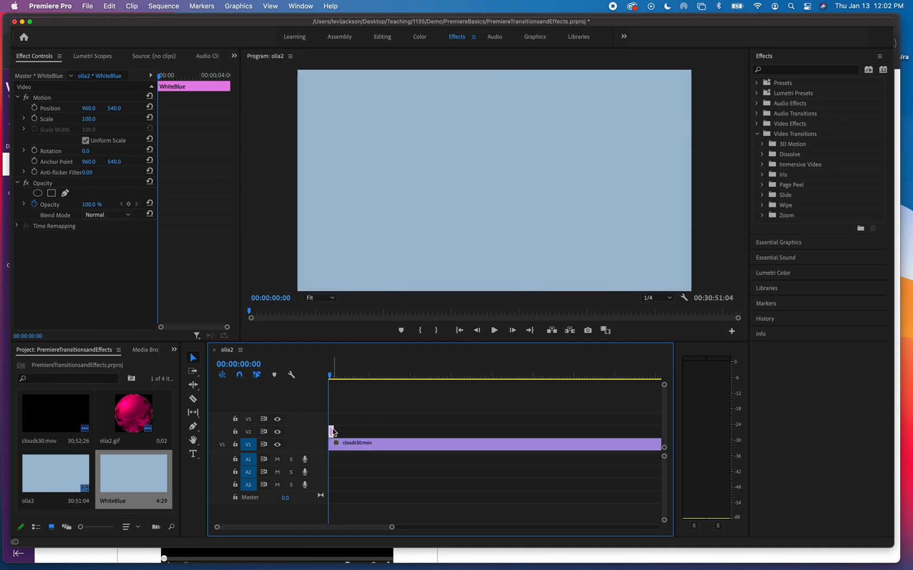
Extend the end of the WhiteBlue matte on V2 to several times its original length and play the sequence.
left_click_drag(332, 431, 366, 428)
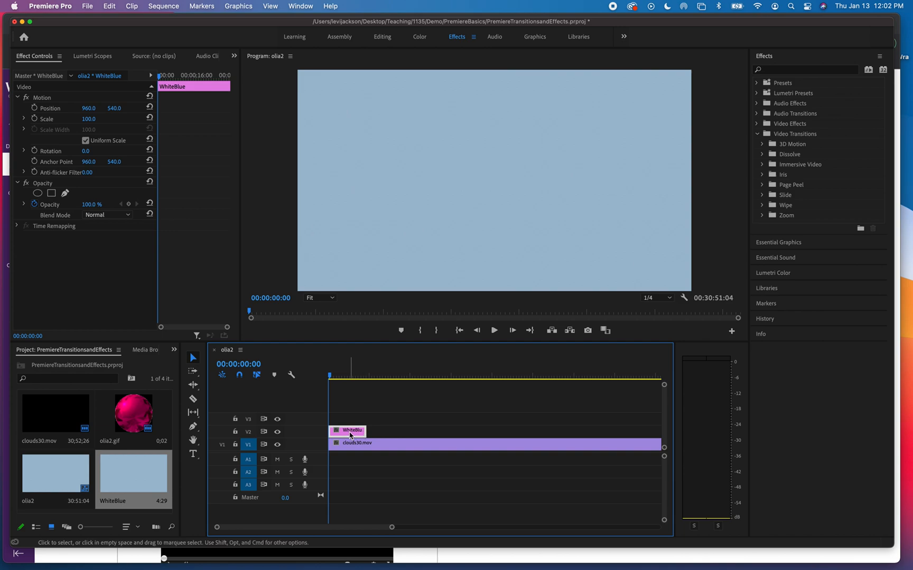
mouse_move(365, 430)
left_mouse_down()
mouse_move(349, 433)
mouse_move(366, 432)
left_mouse_up()
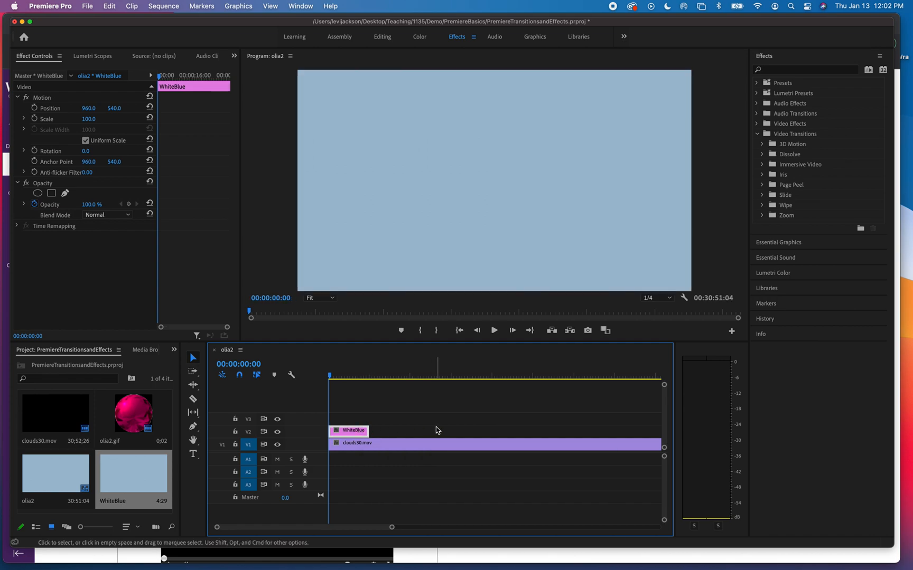
key("space")
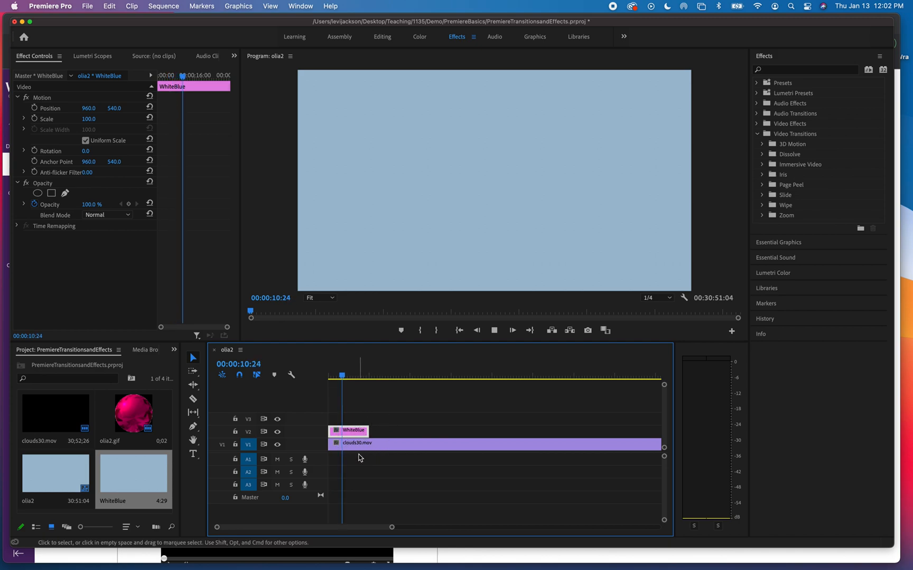
Play the sequence across the end of the WhiteBlue matte into the clouds footage and return to the start.
left_click_drag(344, 376, 368, 378)
key("space")
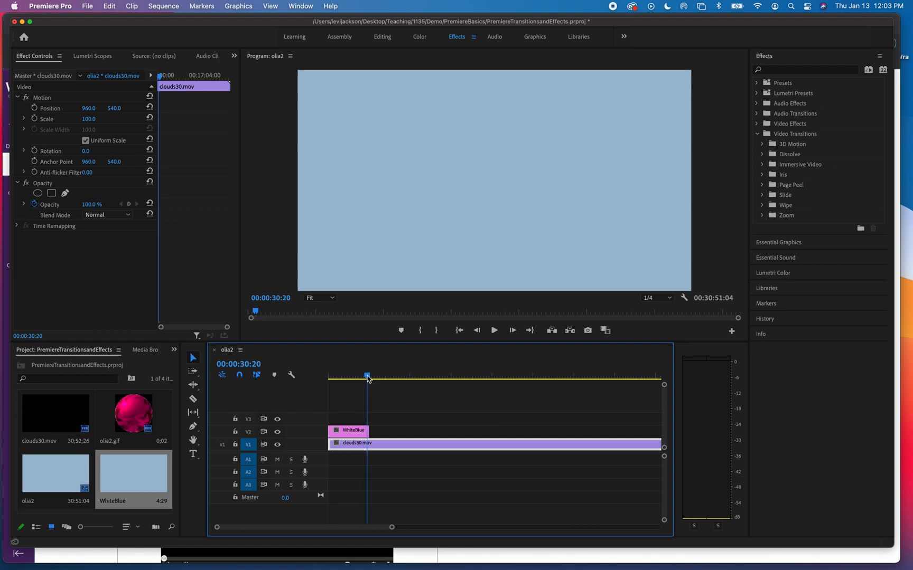
key("space")
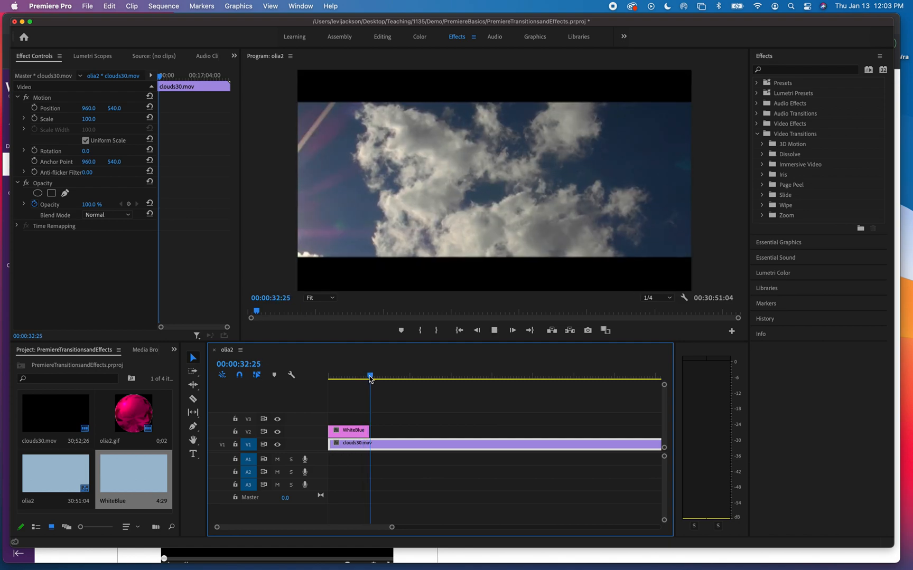
left_click_drag(371, 379, 330, 386)
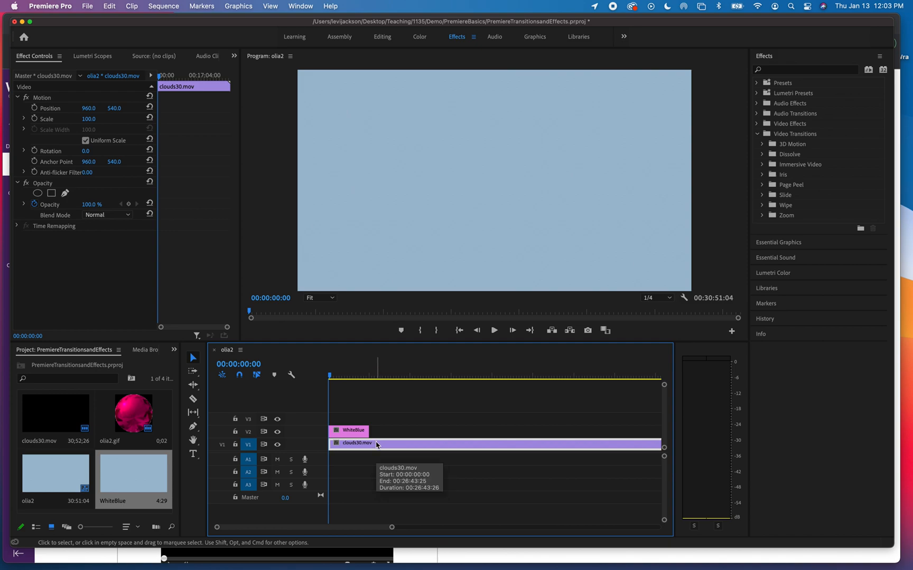
mouse_move(331, 376)
left_mouse_down()
mouse_move(371, 374)
mouse_move(330, 375)
left_mouse_up()
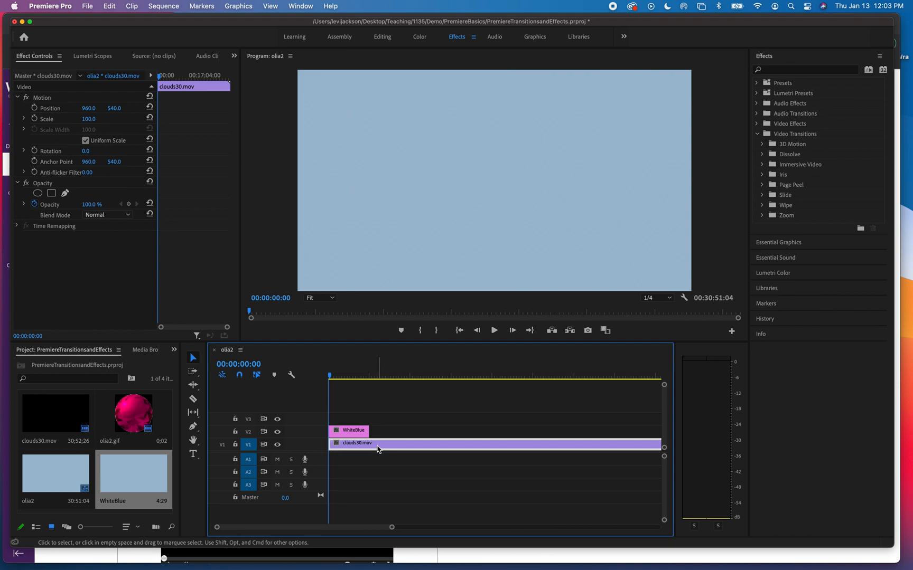
Shift clouds30.mov to begin where WhiteBlue ends, move WhiteBlue down to V1 directly before it, and play across the cut.
left_click_drag(378, 449, 417, 447)
left_click_drag(353, 432, 355, 444)
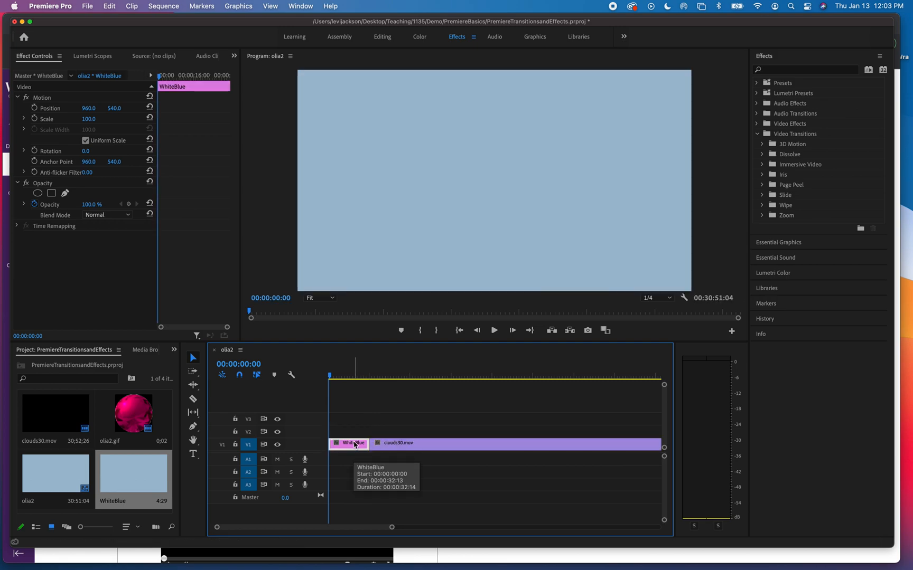
left_click(357, 376)
left_click_drag(358, 380, 367, 379)
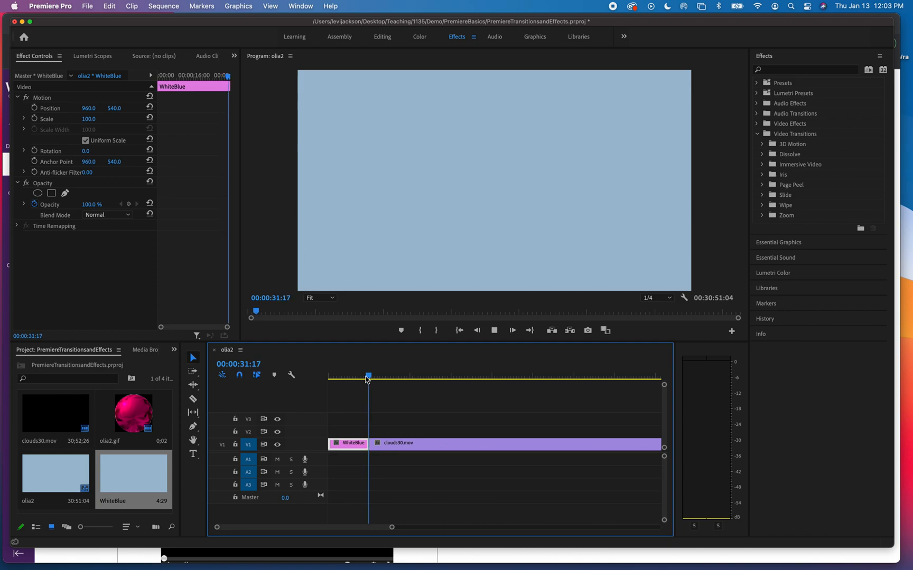
key("space")
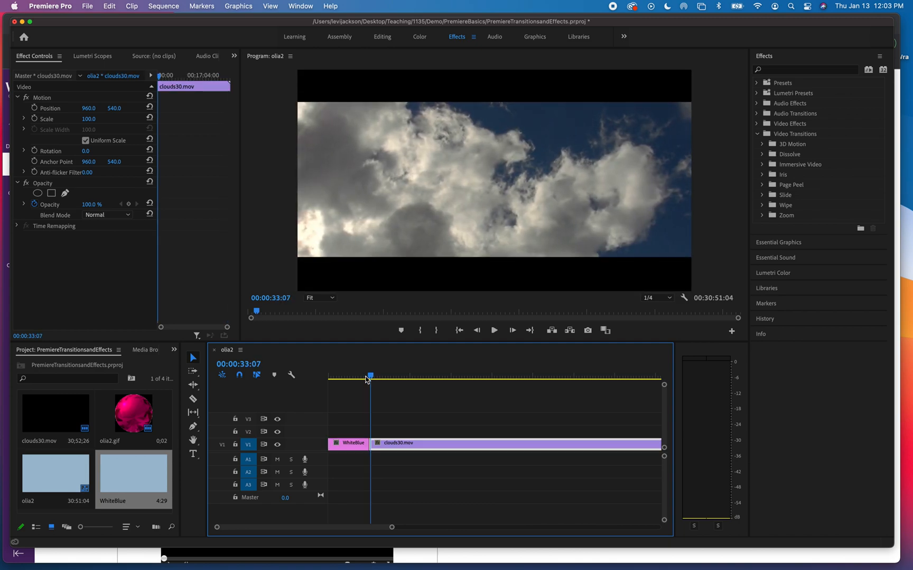
left_click_drag(368, 378, 330, 378)
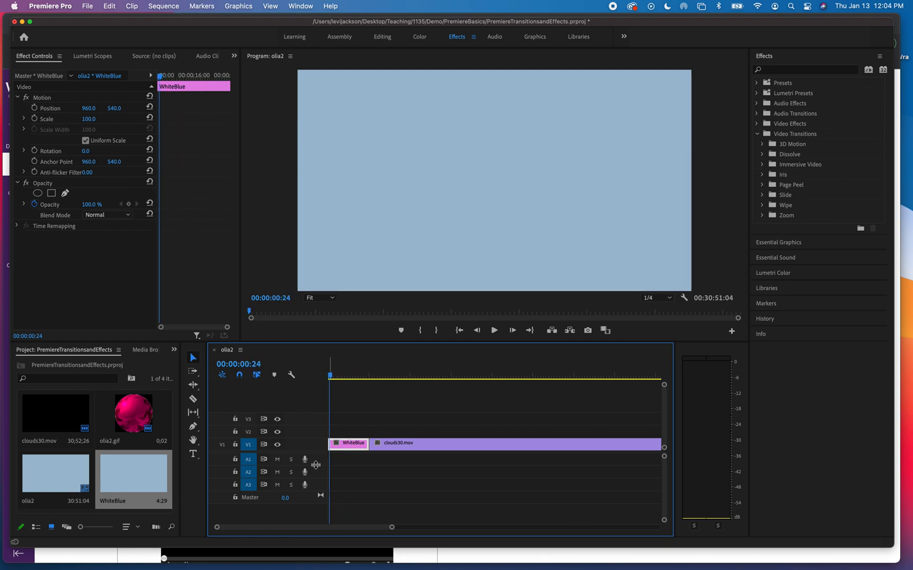
right_click(294, 406)
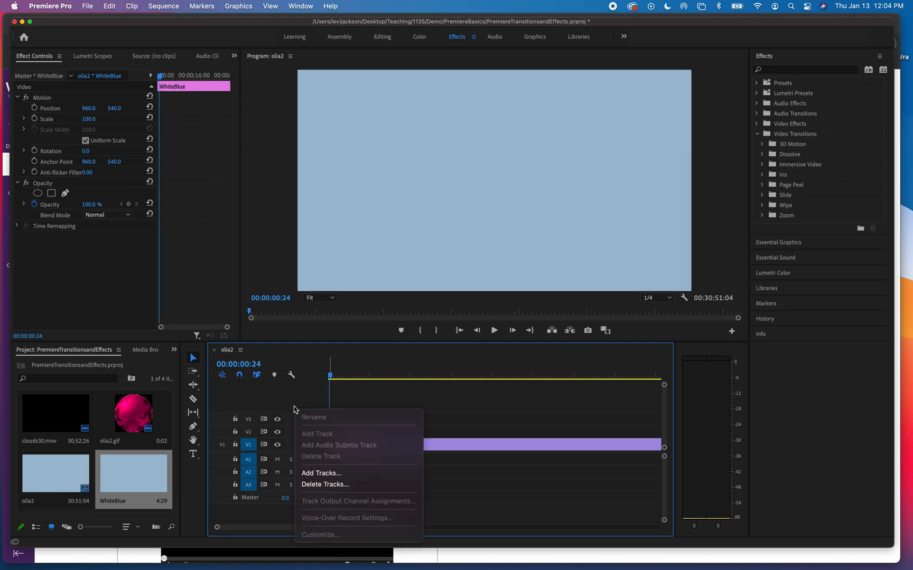
left_click(321, 473)
left_click(524, 226)
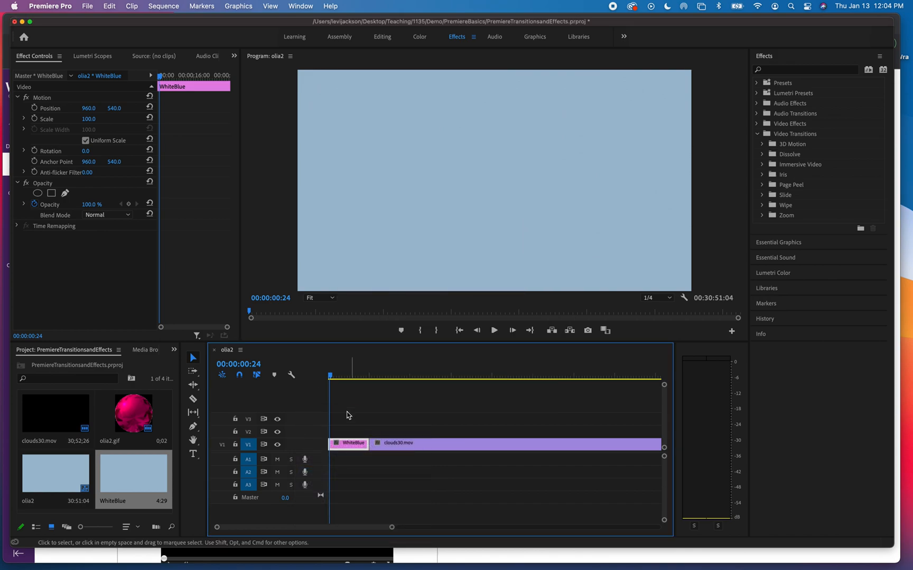
Add two single video tracks, V4 and V5, above V3 in the olia2 sequence.
right_click(308, 421)
left_click(341, 446)
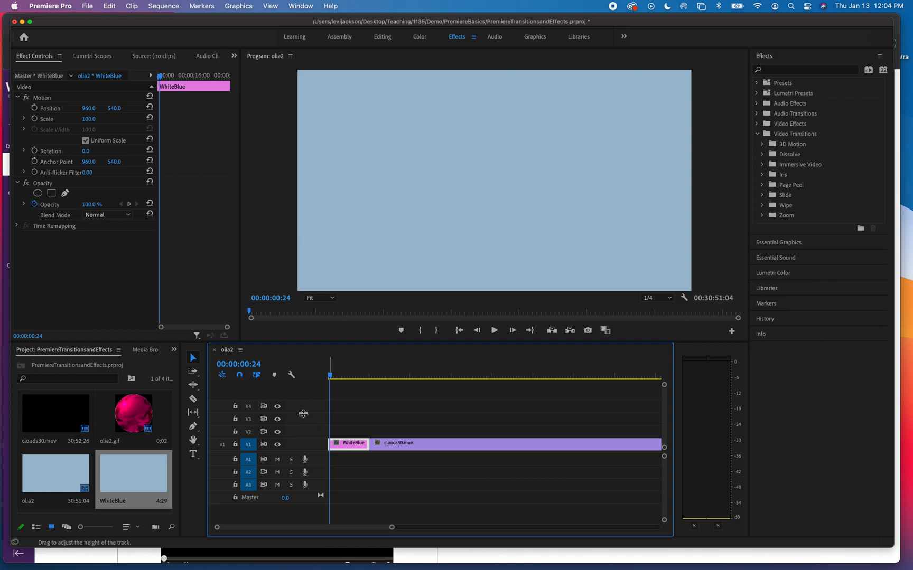
right_click(303, 413)
left_click(311, 436)
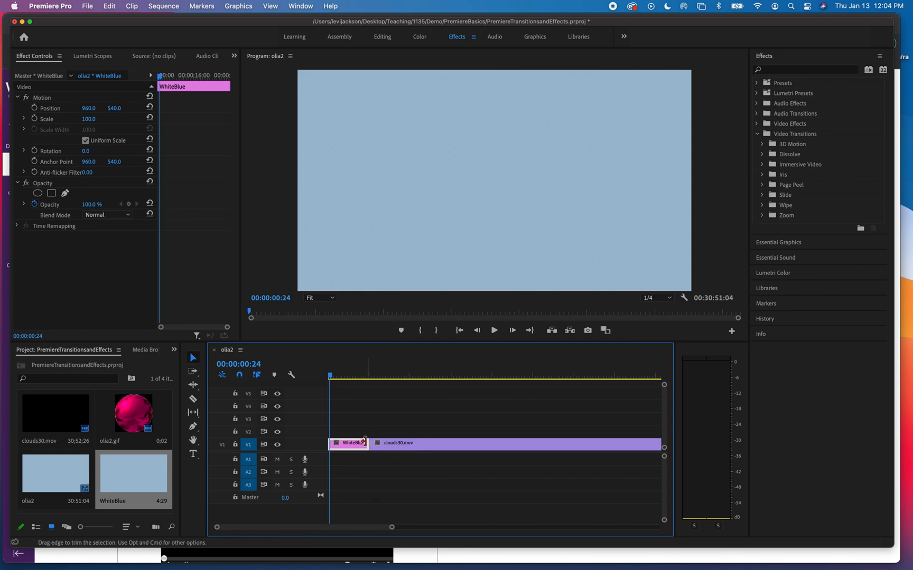
Play the end of the WhiteBlue matte on V1 and undo the last track addition.
left_click(366, 377)
key("space")
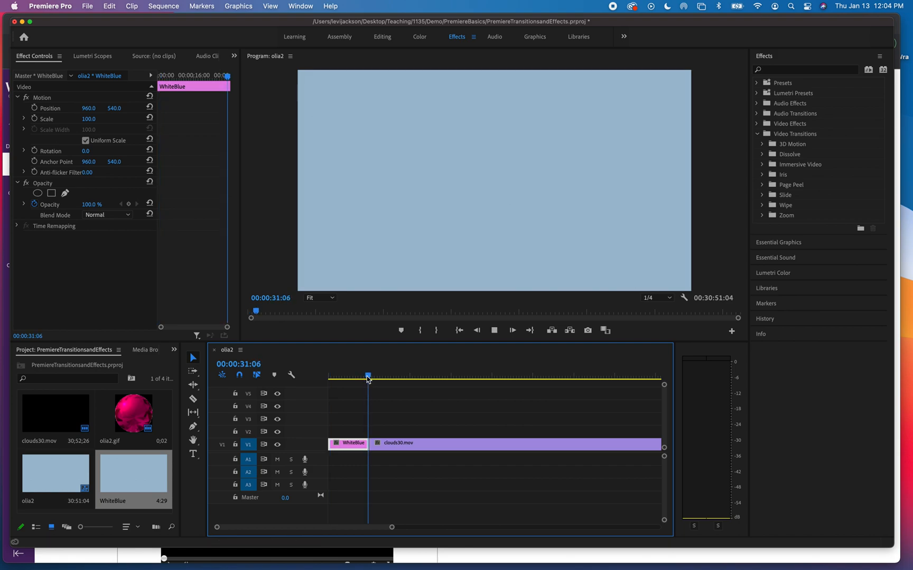
key("space")
key("super+z")
left_click_drag(369, 380, 361, 382)
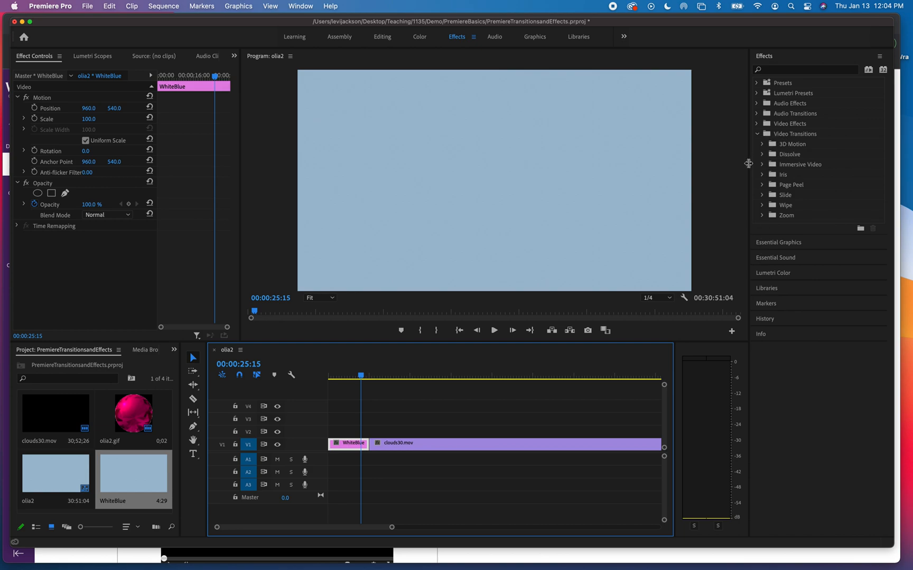
Widen the effects list and apply the Cross Dissolve video transition at the cut between WhiteBlue and clouds30.mov on V1.
left_click_drag(749, 164, 699, 176)
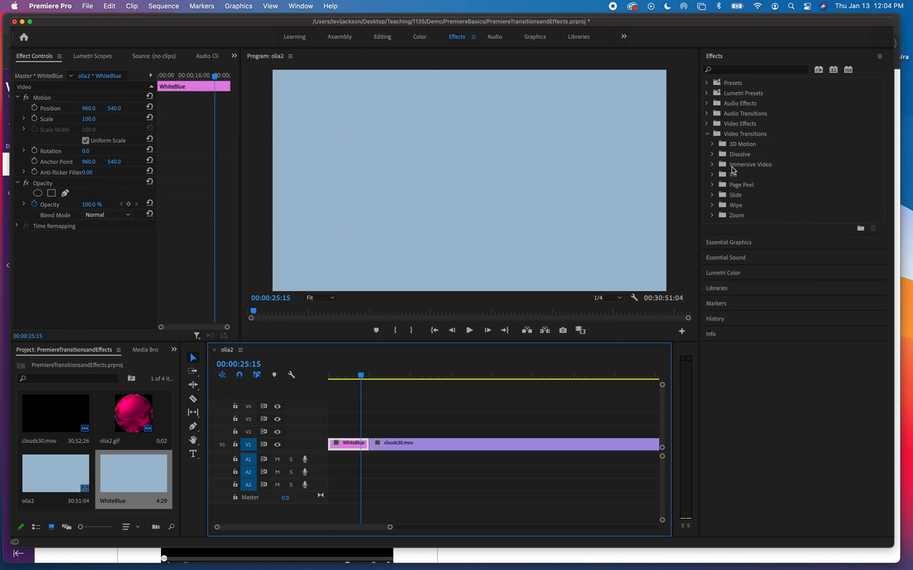
left_click(707, 134)
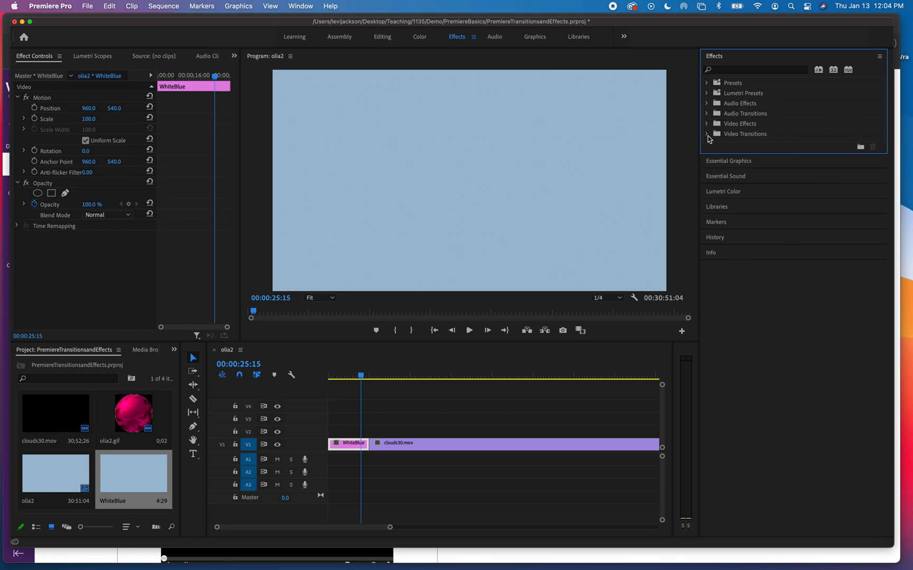
left_click(707, 134)
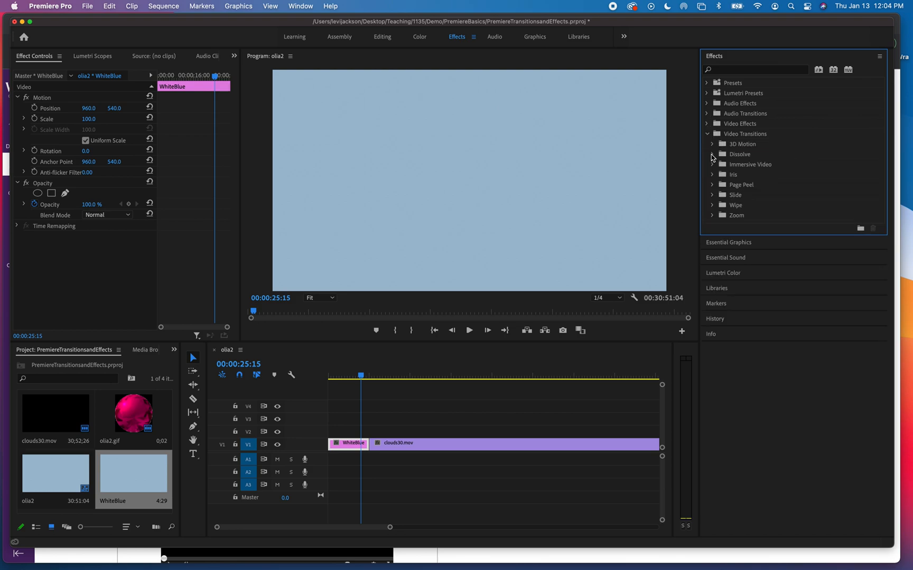
left_click(712, 154)
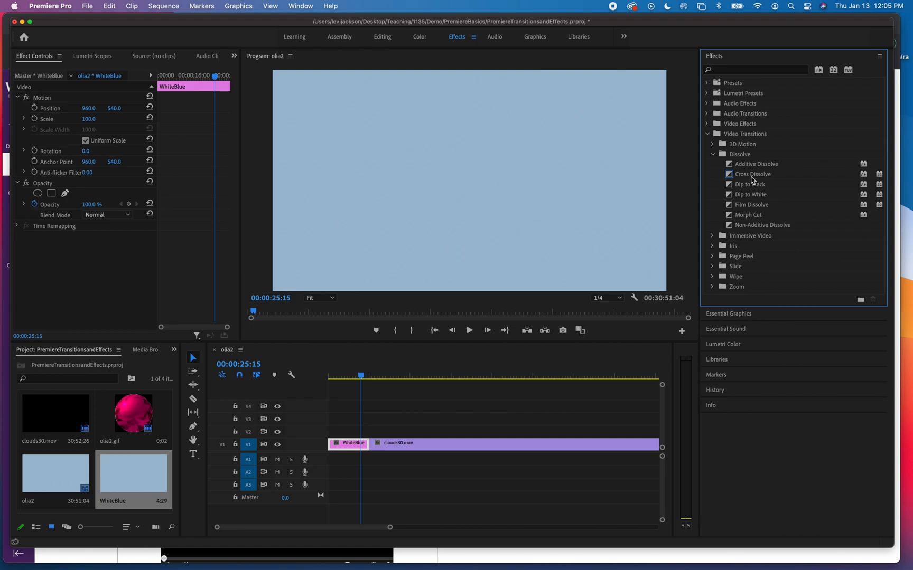
left_click(751, 179)
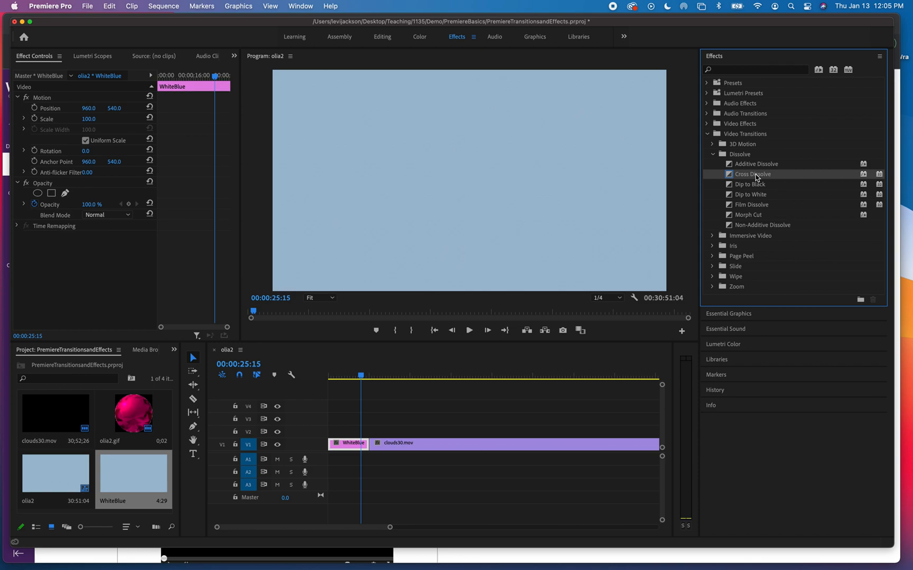
left_click_drag(754, 178, 368, 446)
left_click_drag(368, 446, 368, 447)
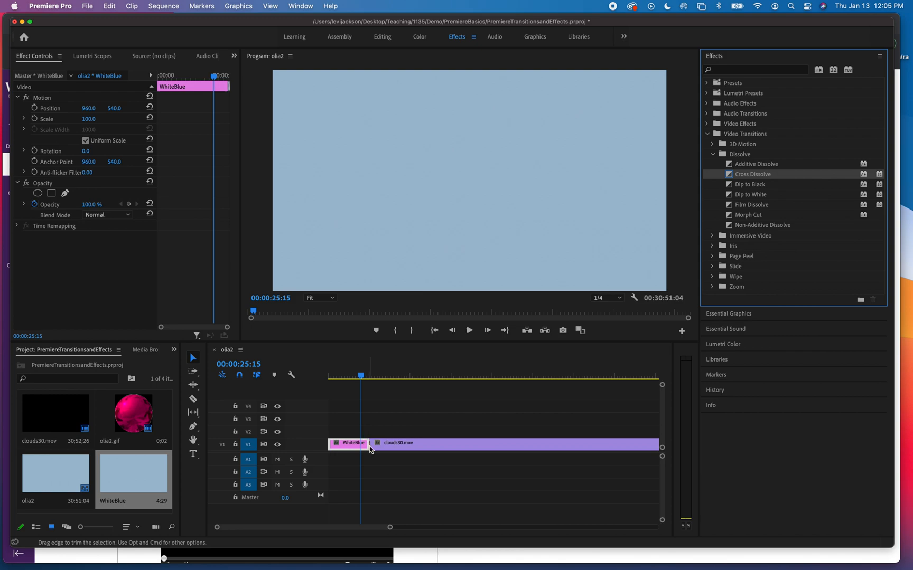
Examine the Cross Dissolve up close in the timeline and play through it several times from just before its start.
scroll(370, 449, "up", 5)
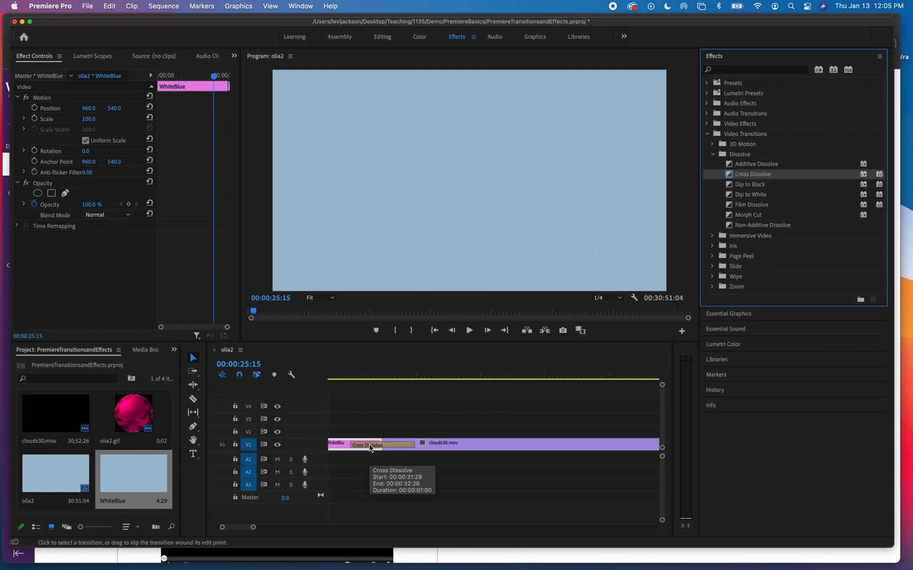
scroll(370, 448, "left", 3)
left_click(486, 446)
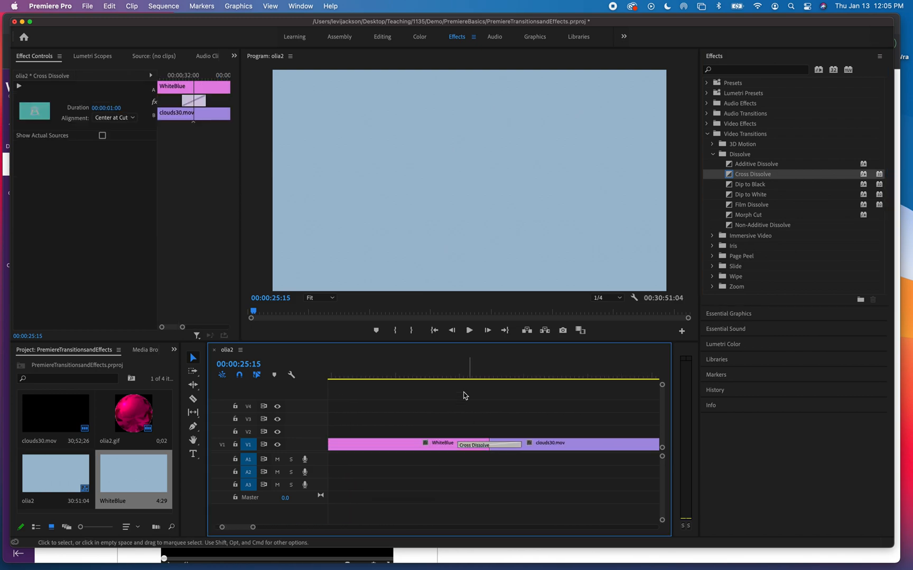
left_click(459, 376)
left_click_drag(459, 377, 437, 377)
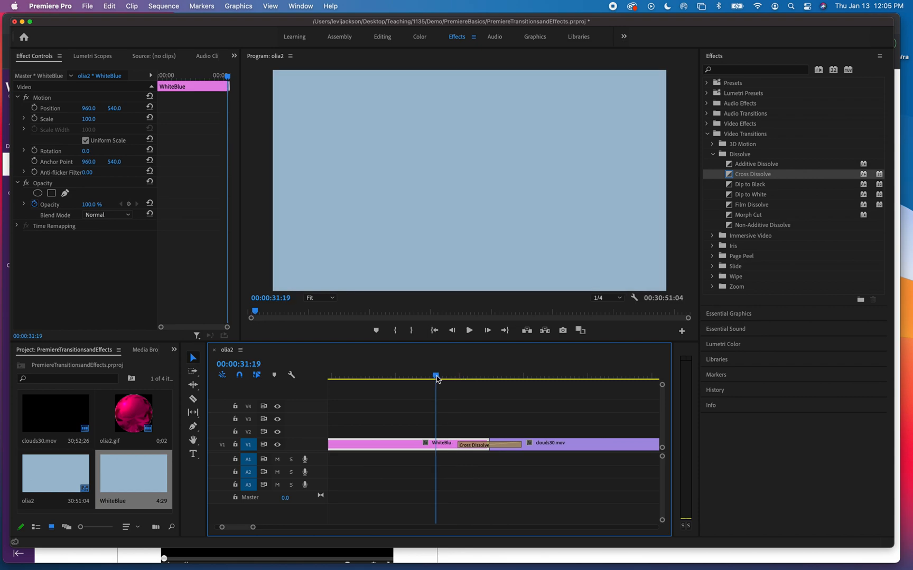
key("space")
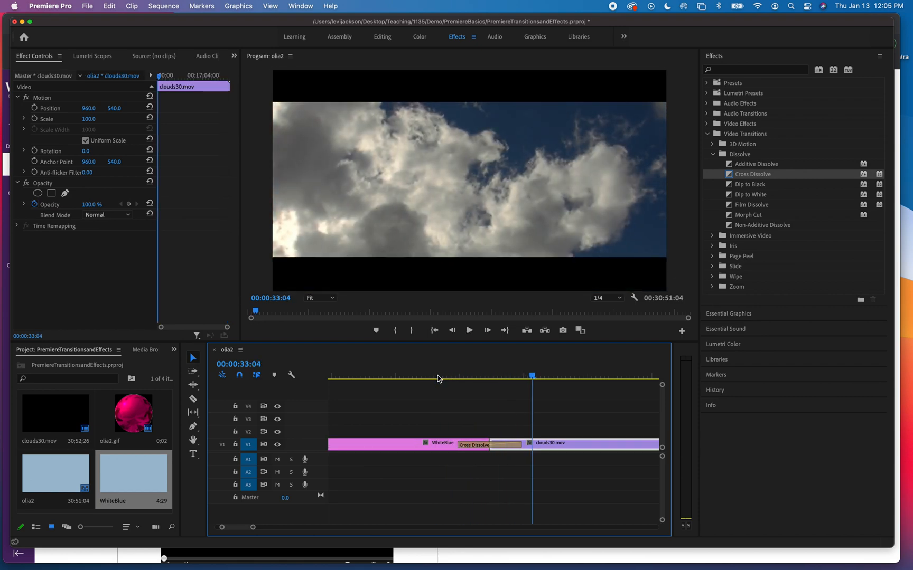
left_click_drag(534, 377, 409, 393)
key("space")
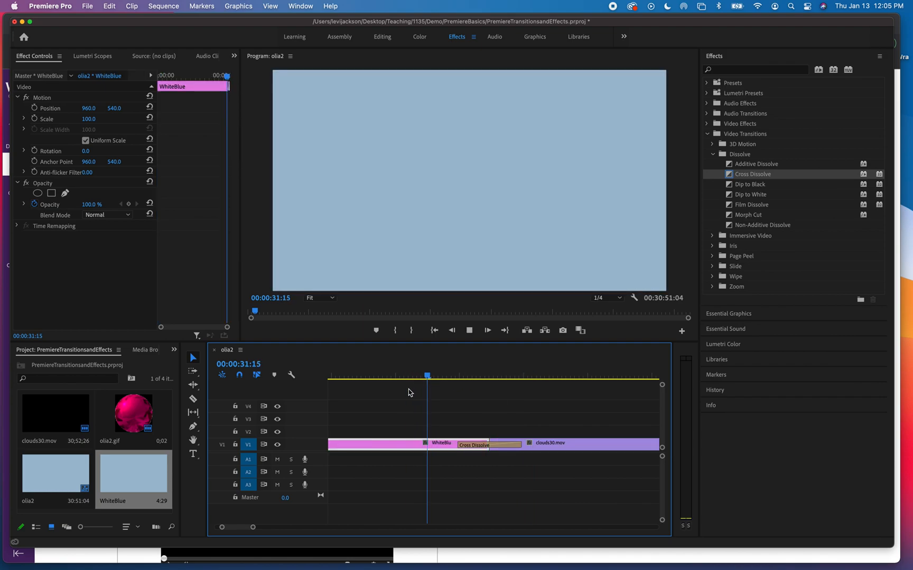
key("space")
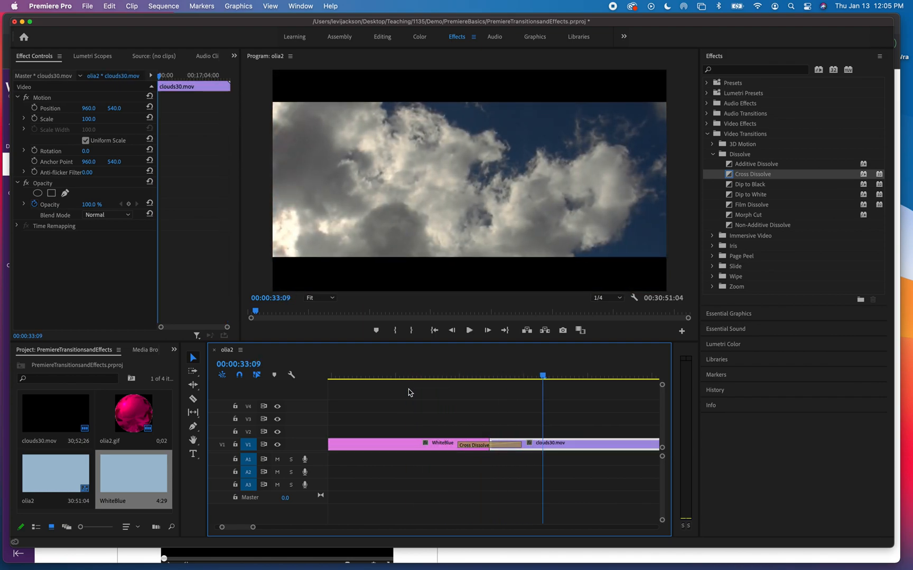
left_click(428, 376)
key("space")
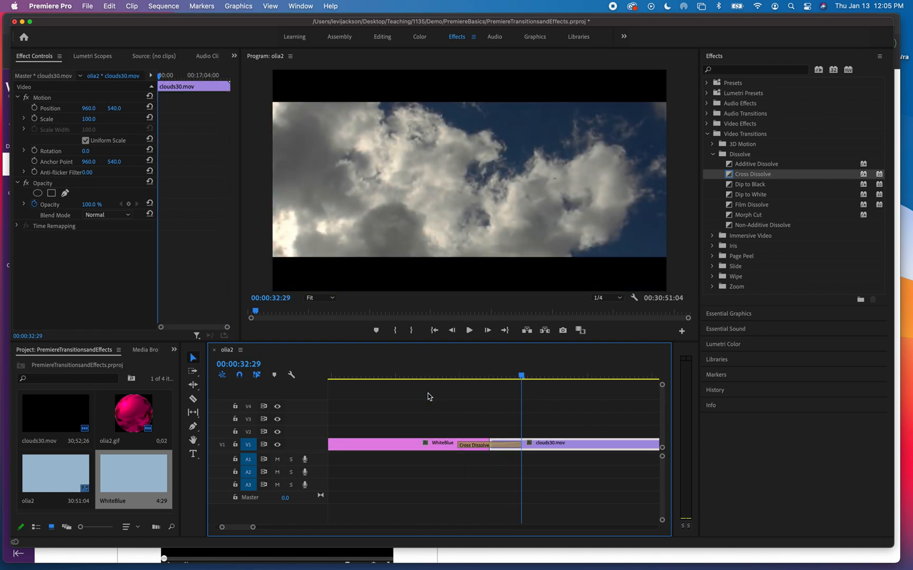
Scrub through the Cross Dissolve to its midpoint to examine the blend, and view the transition's duration and alignment settings.
mouse_move(521, 376)
left_mouse_down()
mouse_move(487, 384)
mouse_move(534, 378)
left_mouse_up()
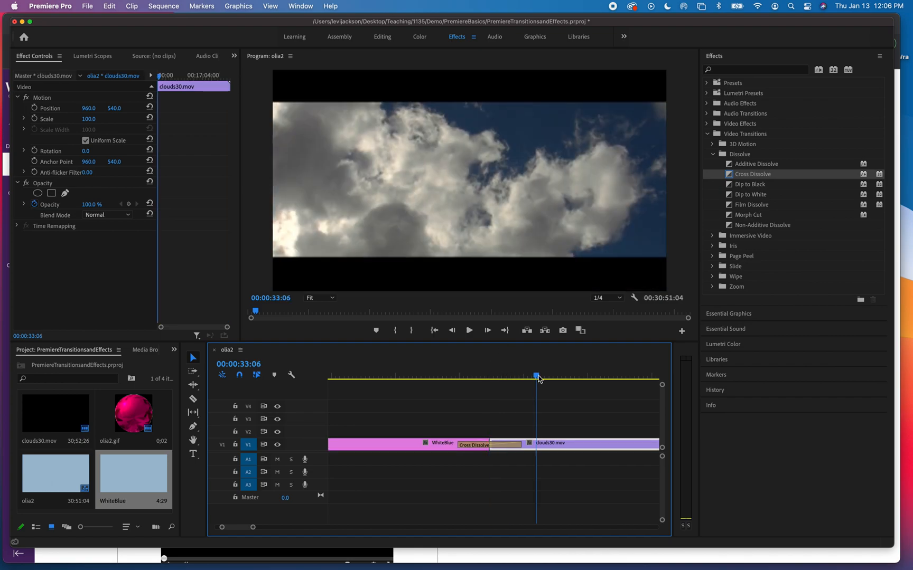
left_click(421, 378)
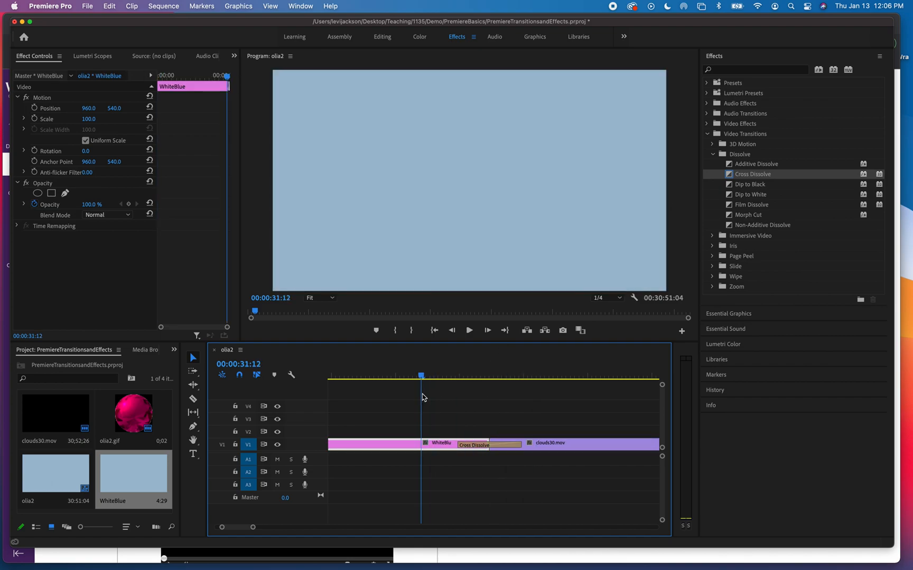
left_click_drag(422, 378, 489, 378)
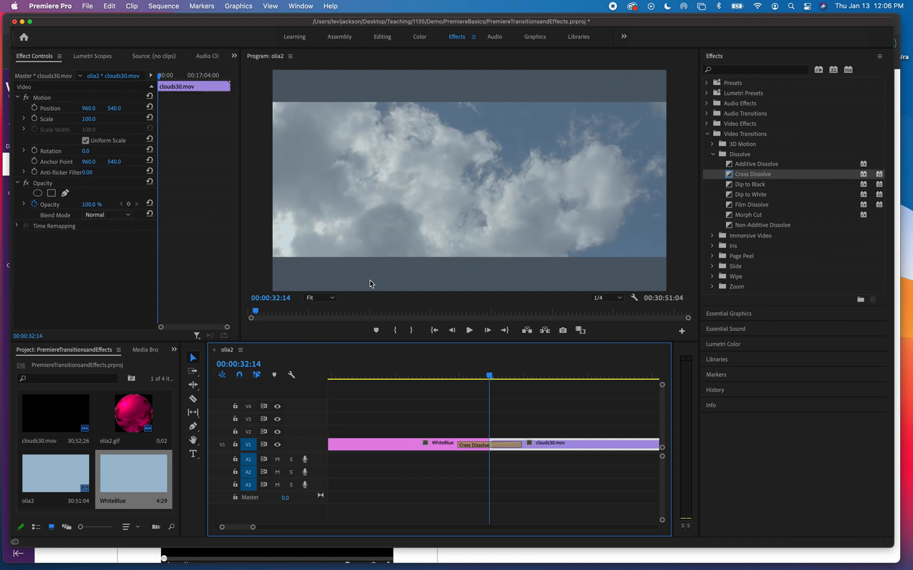
left_click(382, 446)
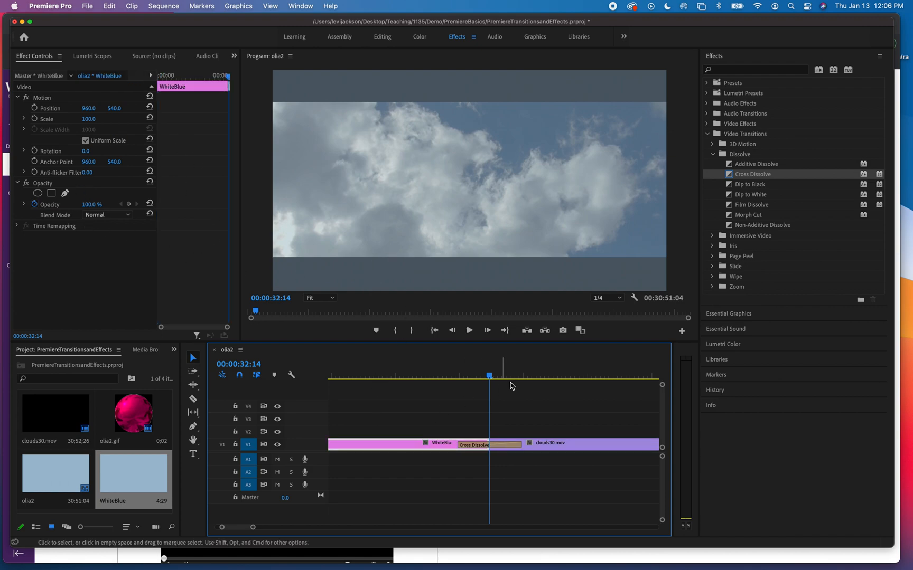
left_click_drag(487, 376, 562, 393)
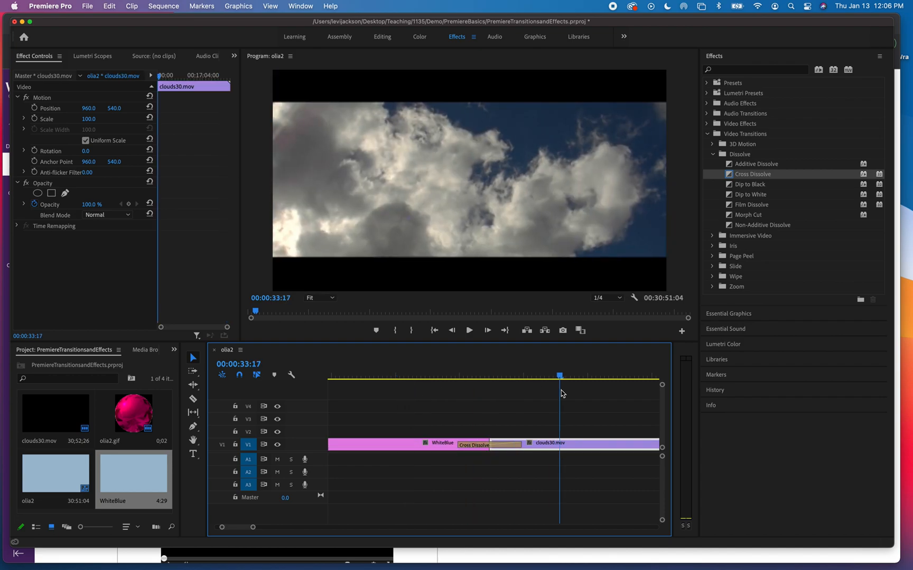
left_click_drag(562, 393, 488, 415)
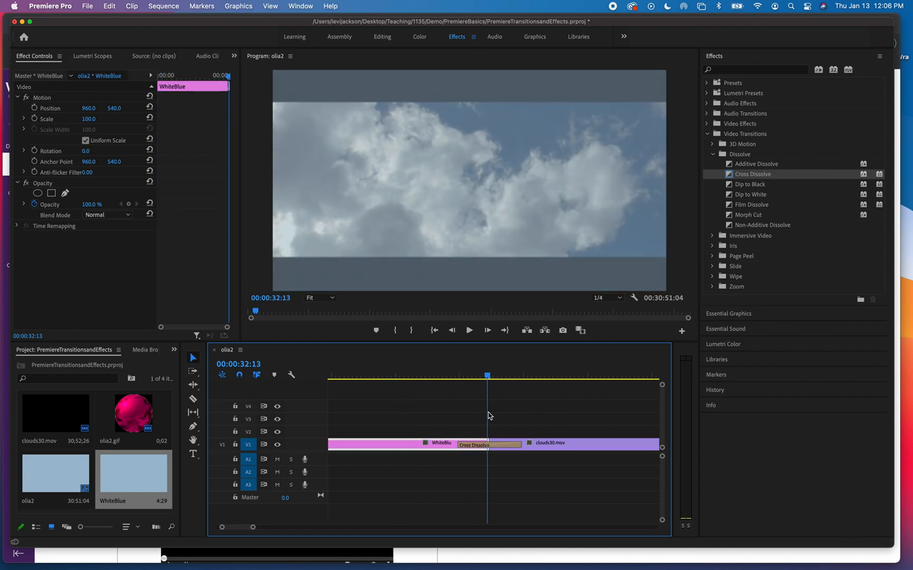
left_click(503, 445)
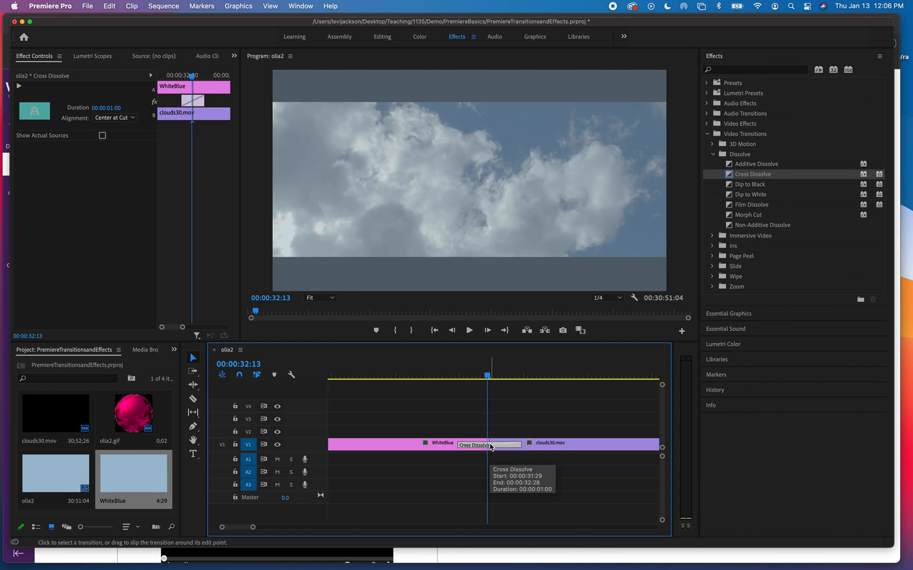
left_click(499, 421)
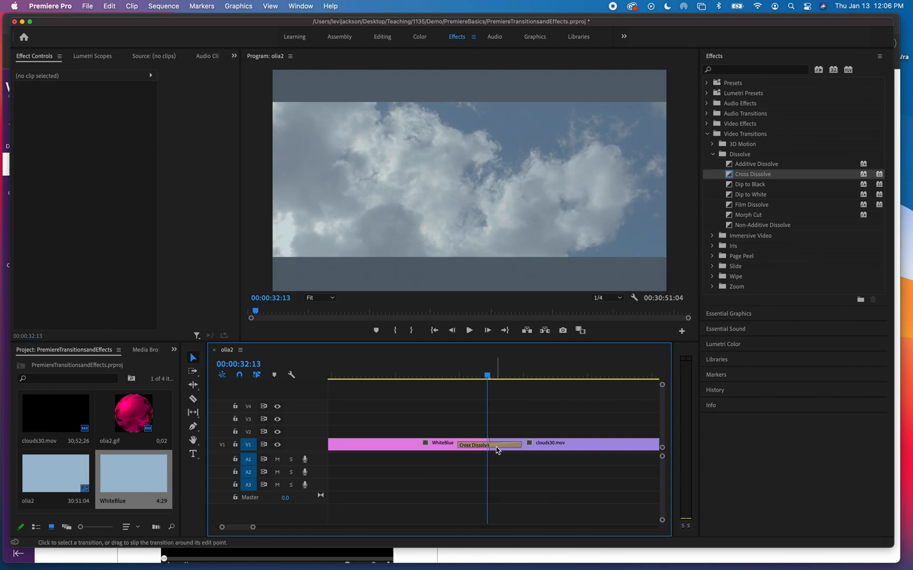
Lengthen the Cross Dissolve between WhiteBlue and clouds30.mov to a duration of 00:00:04:08 and play through the blend.
left_click(496, 448)
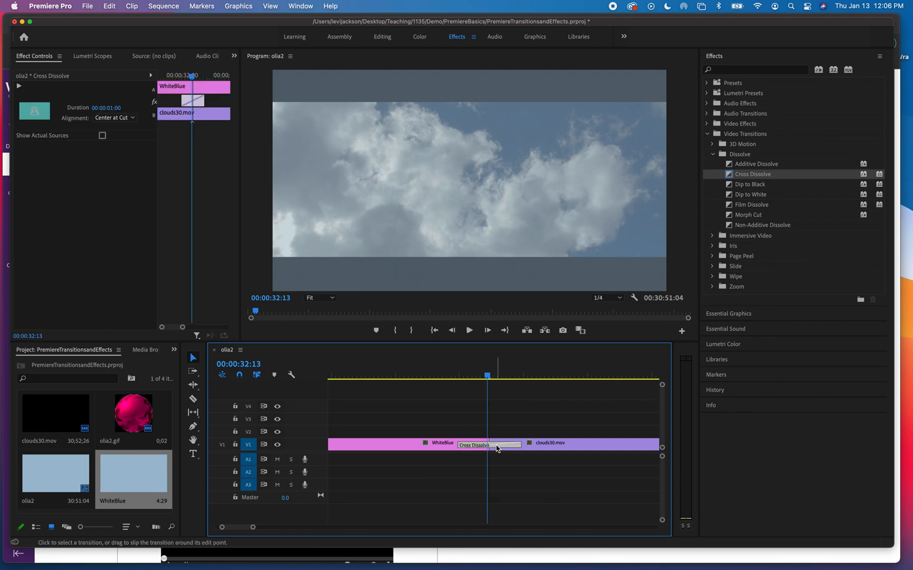
left_click(112, 108)
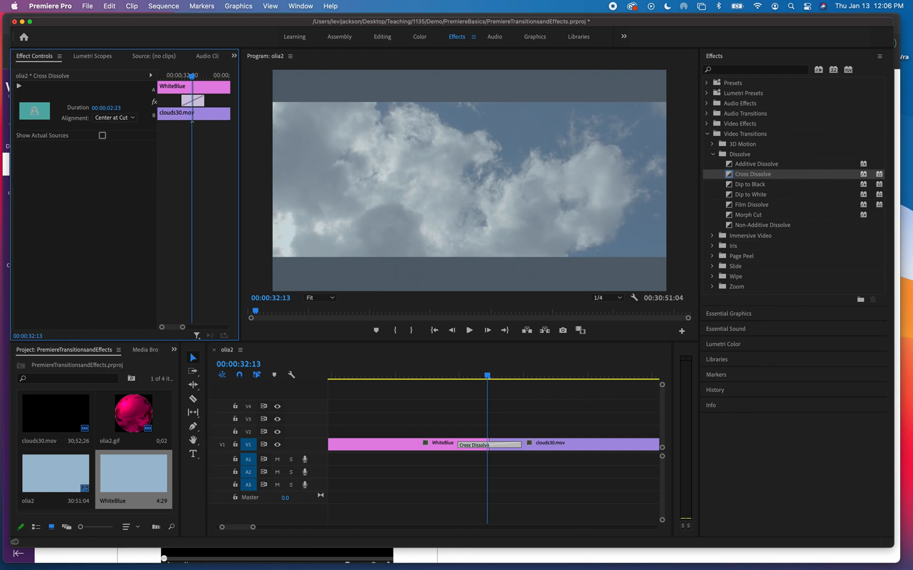
left_click_drag(112, 108, 113, 111)
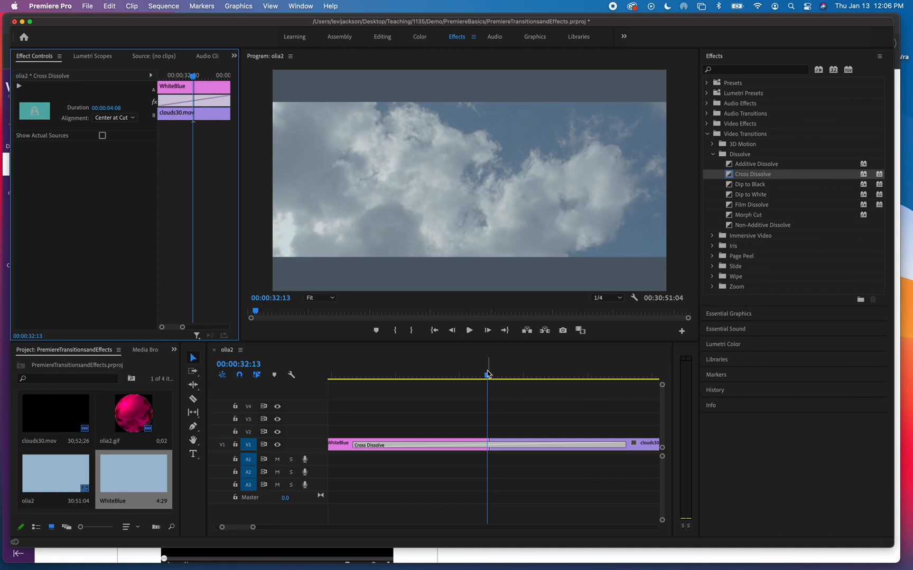
left_click_drag(486, 374, 350, 403)
key("space")
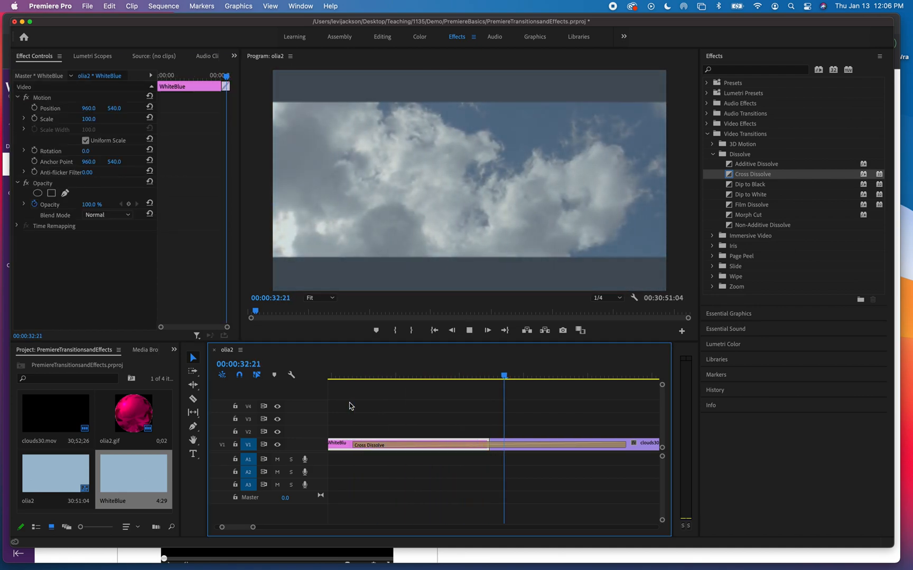
key("space")
left_click_drag(579, 375, 482, 376)
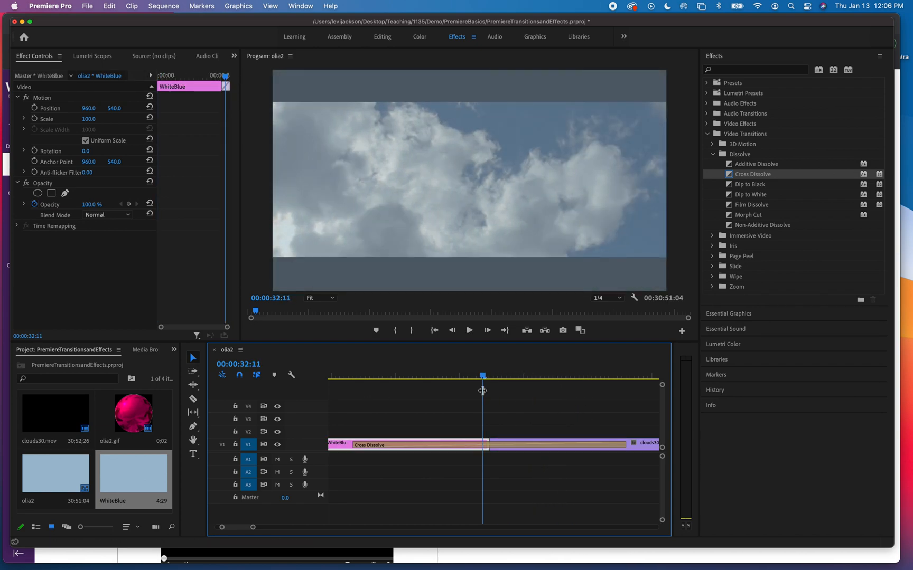
Try a Cross Dissolve duration of 00:00:02:00 with Center at Cut alignment and play through it from its start.
left_click(442, 445)
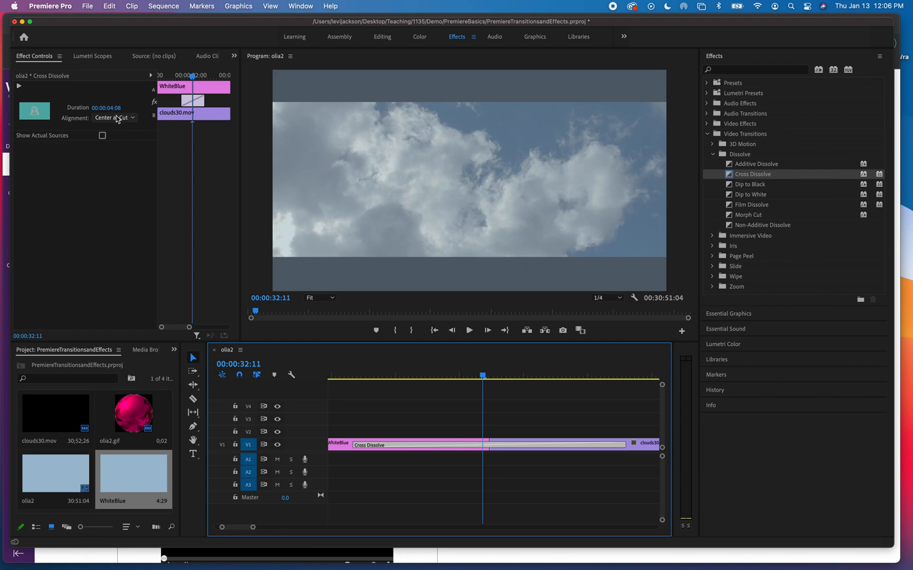
left_click(118, 119)
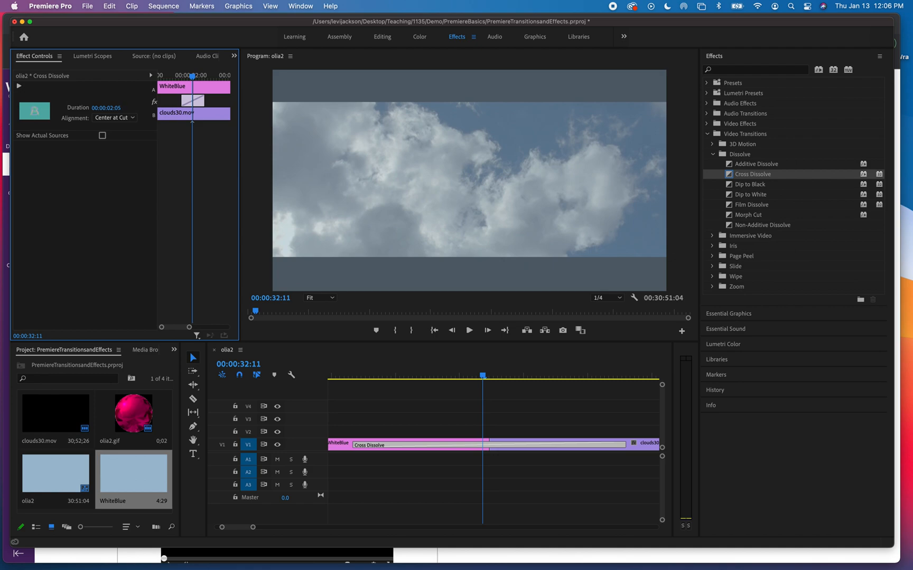
left_click_drag(111, 111, 108, 112)
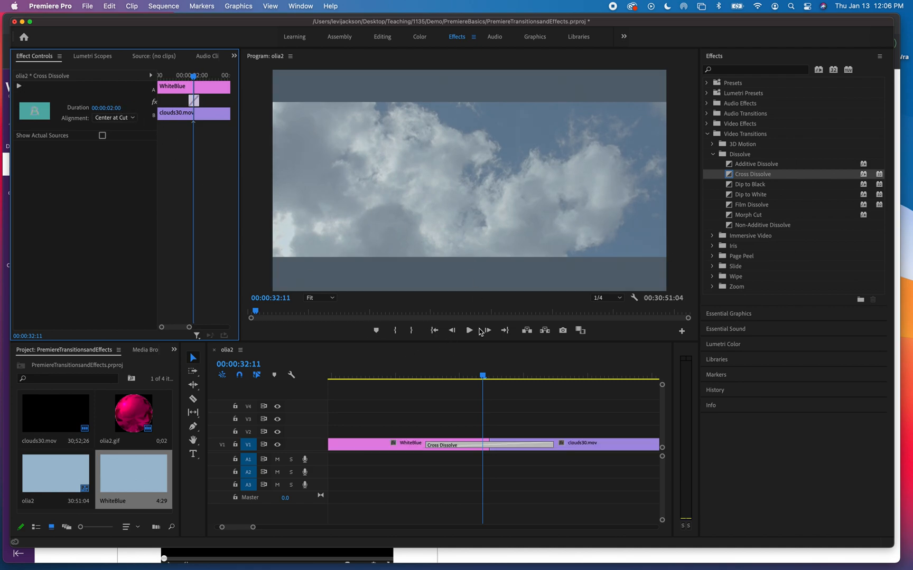
left_click(425, 386)
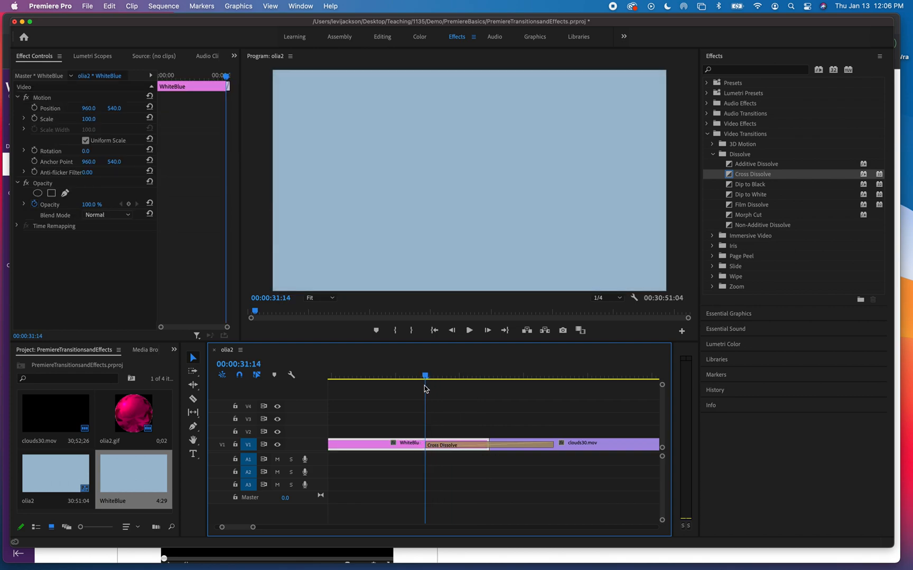
key("space")
key("space")
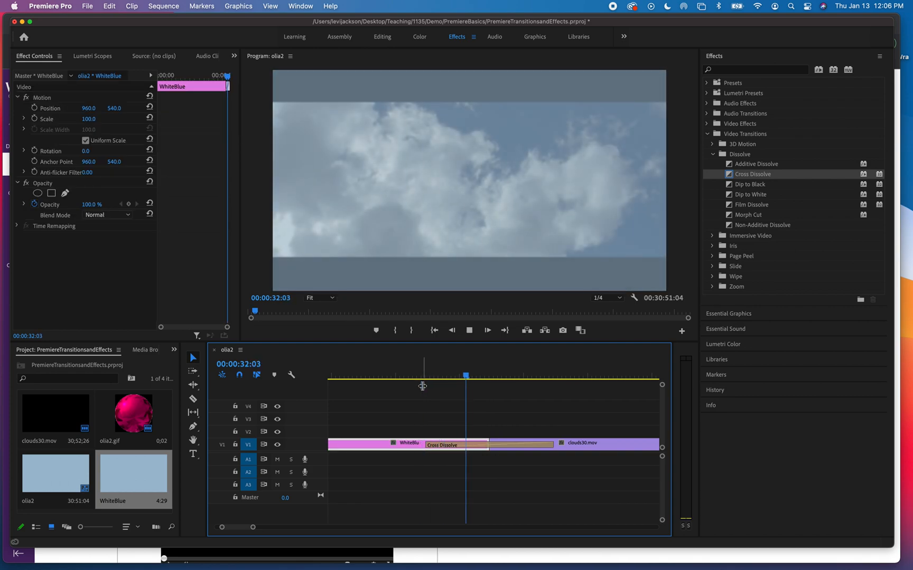
Try shifting the WhiteBlue clip's position horizontally and vertically at the transition's midpoint, undoing each shift.
left_click_drag(483, 376, 491, 376)
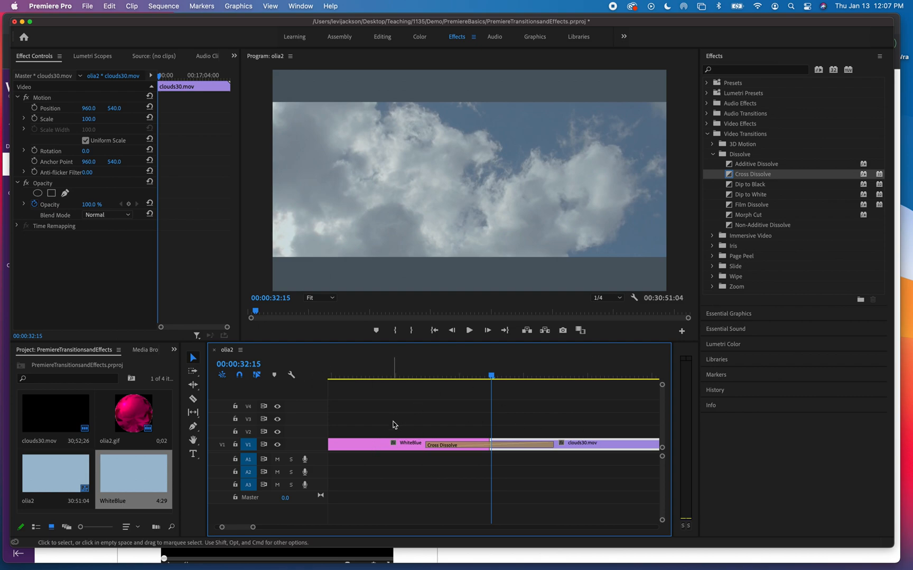
left_click(363, 445)
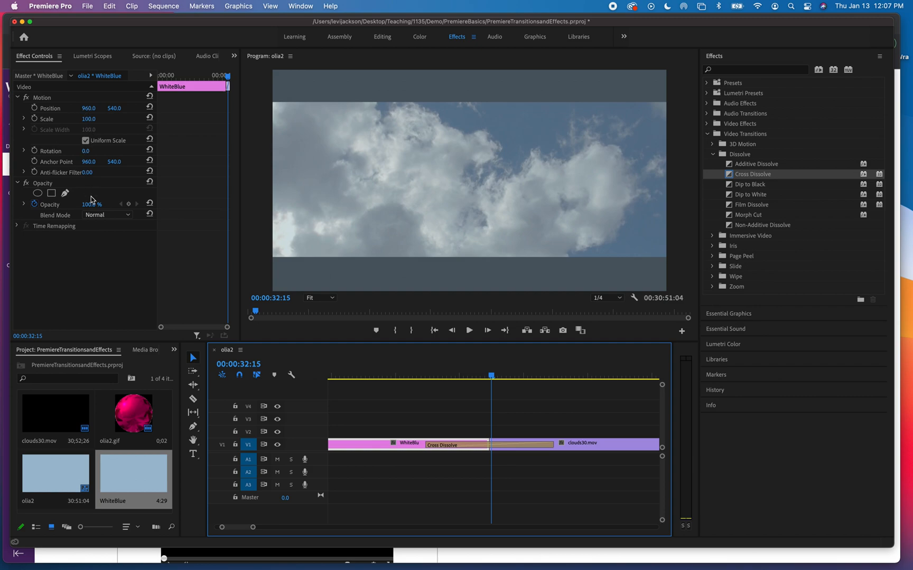
mouse_move(88, 110)
left_mouse_down()
mouse_move(32, 109)
mouse_move(369, 110)
mouse_move(74, 110)
mouse_move(317, 110)
mouse_move(93, 109)
left_mouse_up()
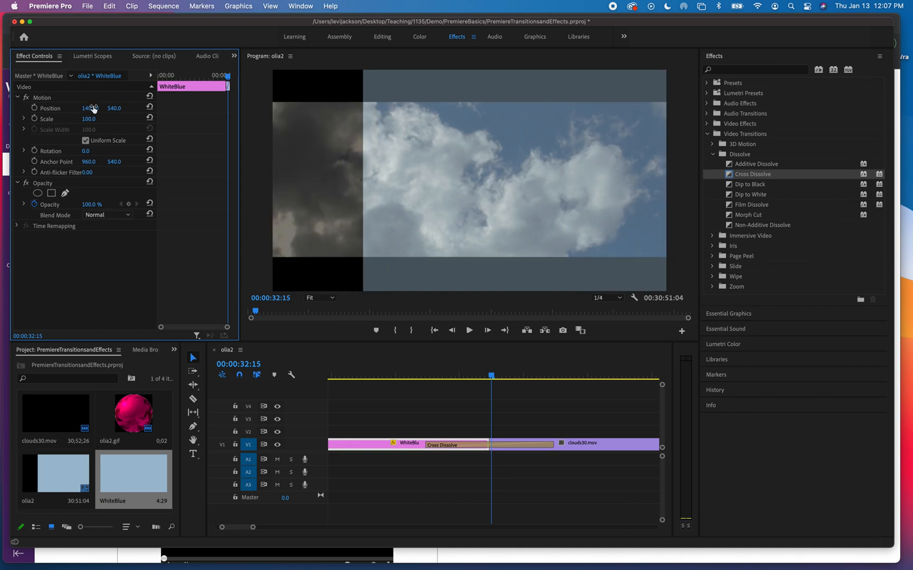
key("super+z")
left_click_drag(110, 109, 316, 109)
key("super+z")
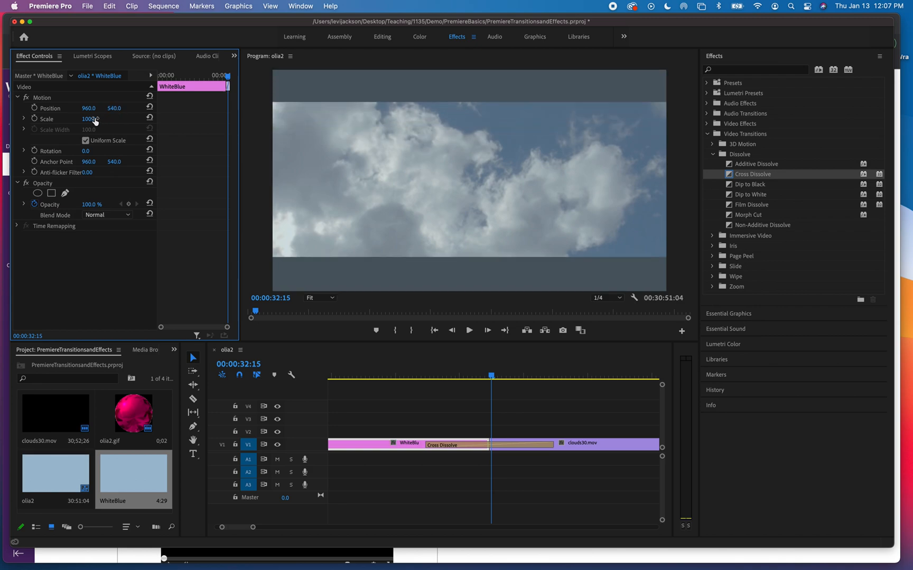
Try scaling the WhiteBlue clip to 39 and play through the transition, and undo the scaling and the last dissolve duration change.
left_click_drag(89, 120, 56, 119)
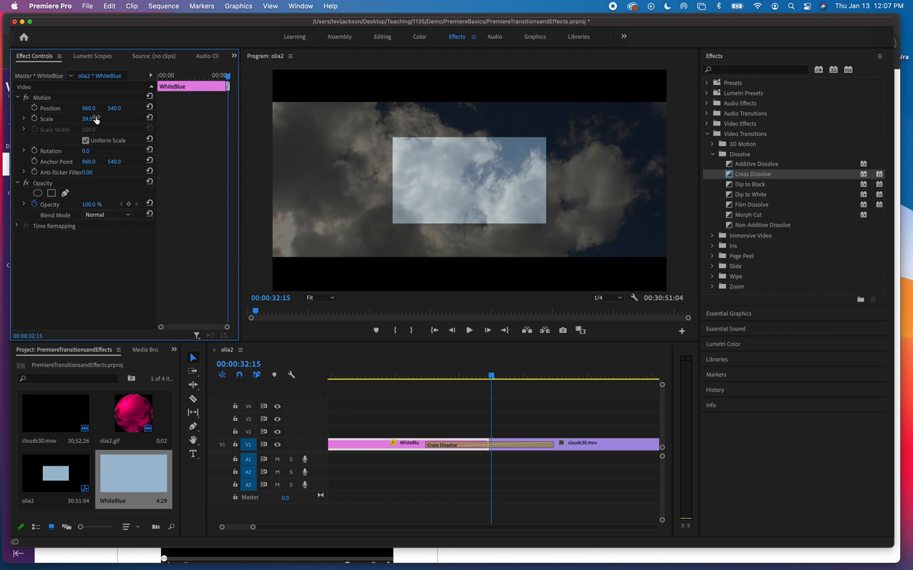
key("space")
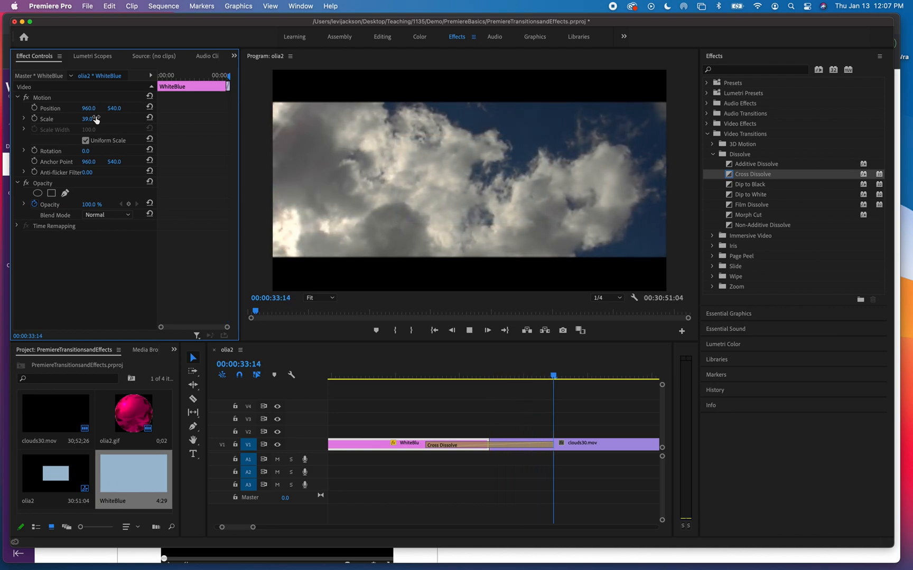
left_click(360, 376)
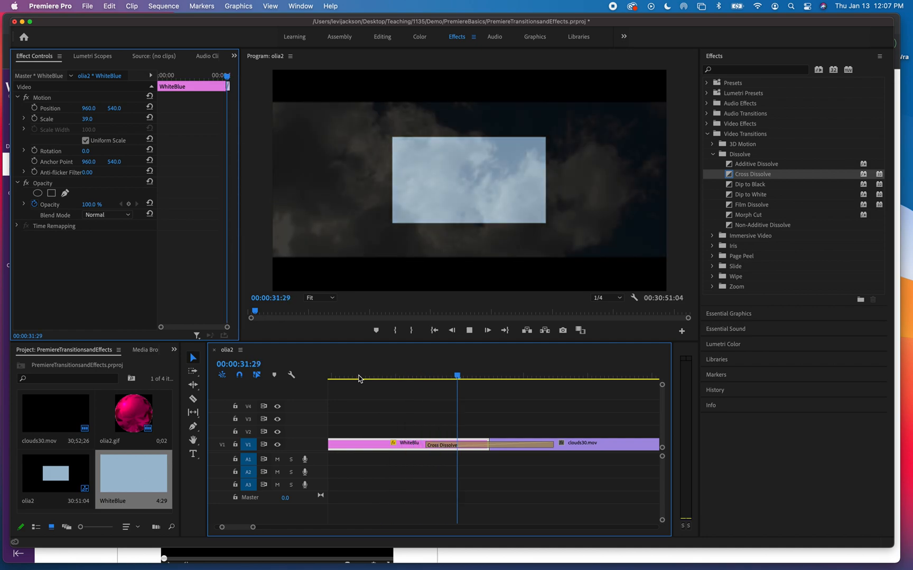
key("space")
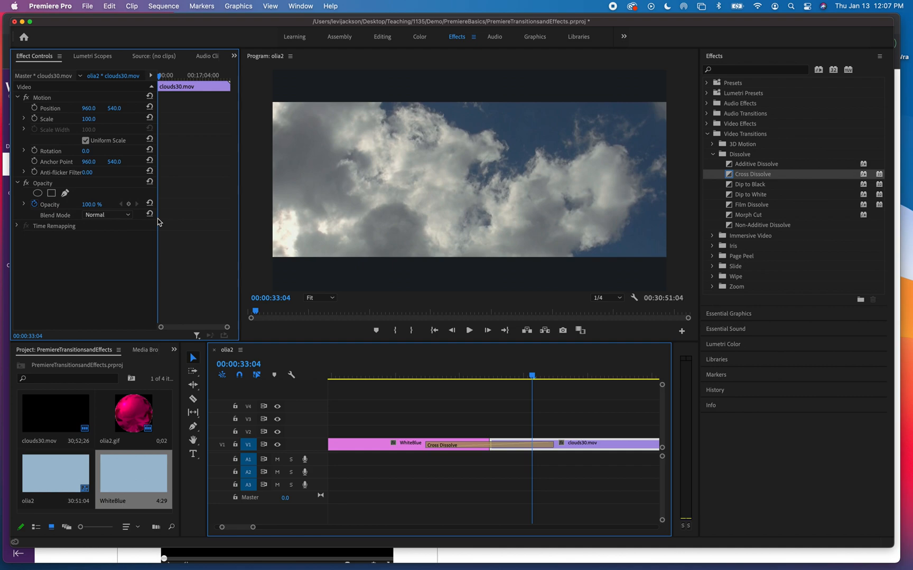
left_click(368, 449)
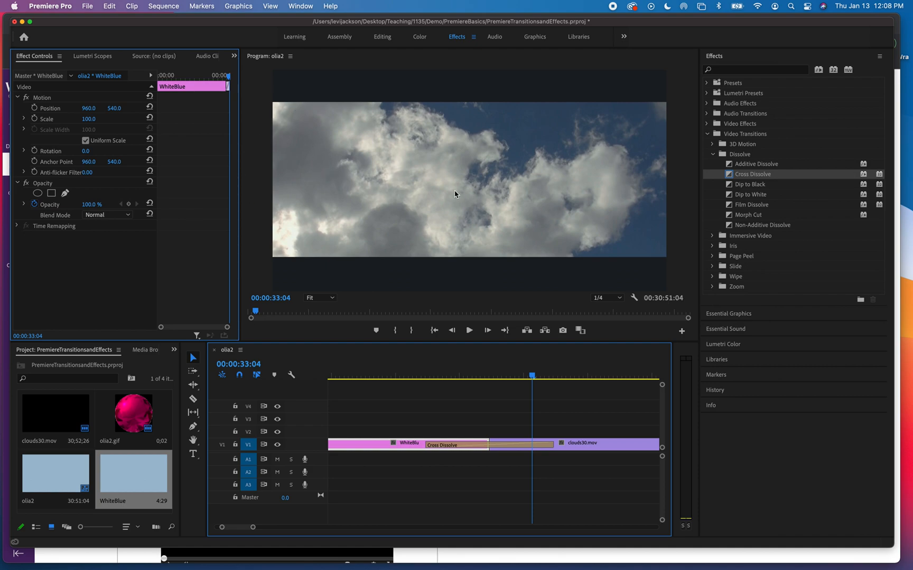
key("super+z")
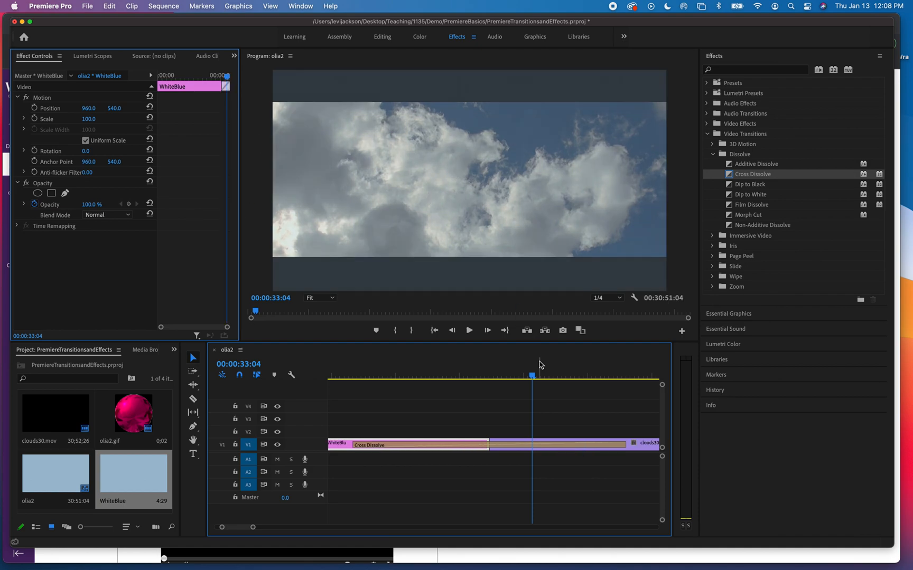
Apply the Crop effect from the Transform video effects to the WhiteBlue clip on V1.
left_click_drag(530, 376, 489, 382)
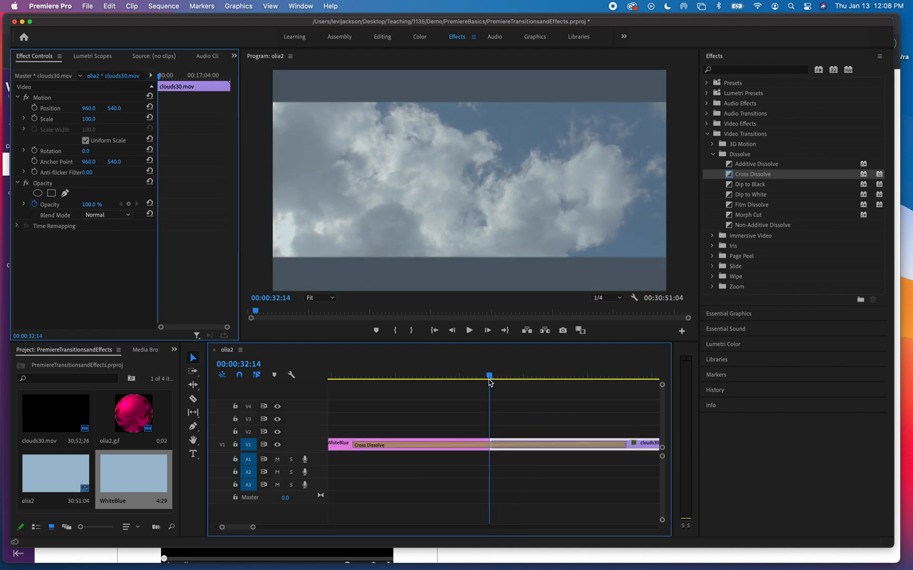
left_click(708, 135)
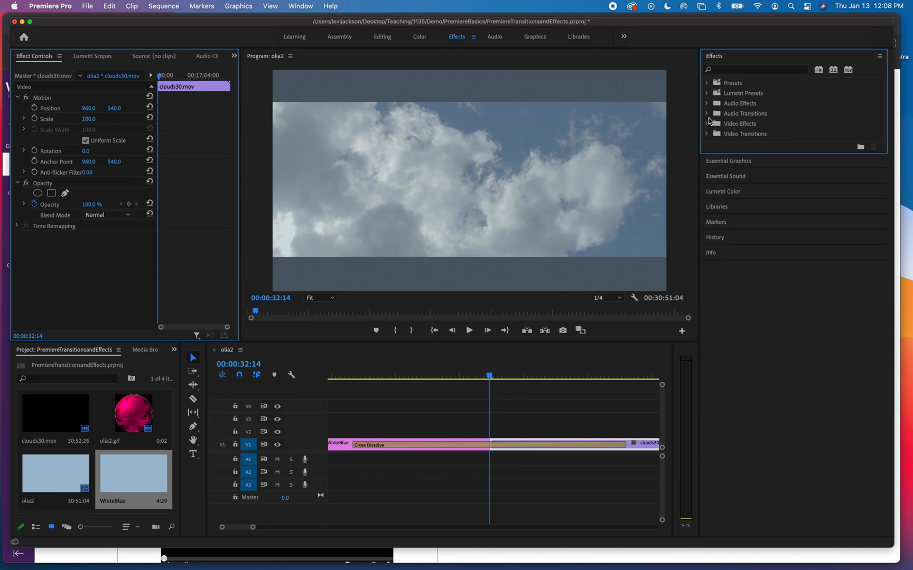
left_click(708, 124)
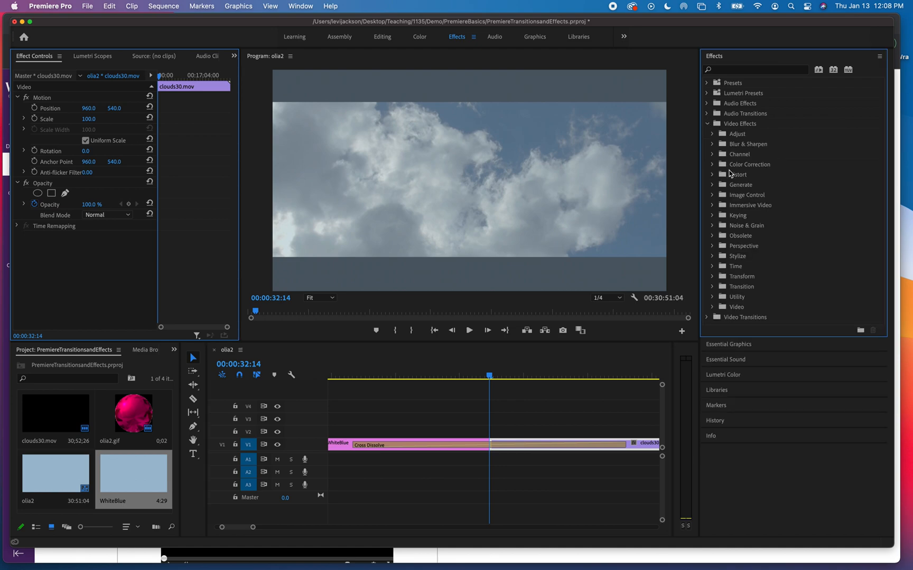
left_click(712, 276)
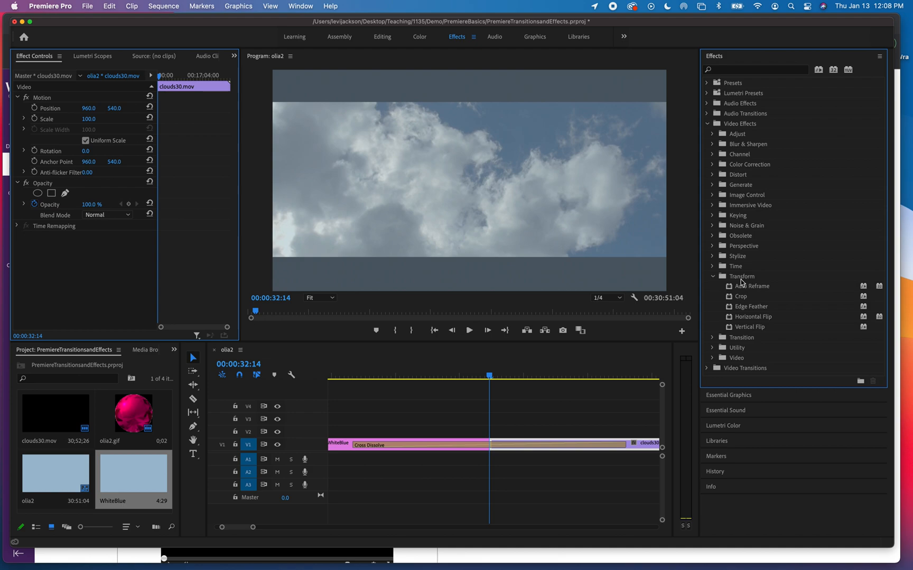
left_click(741, 301)
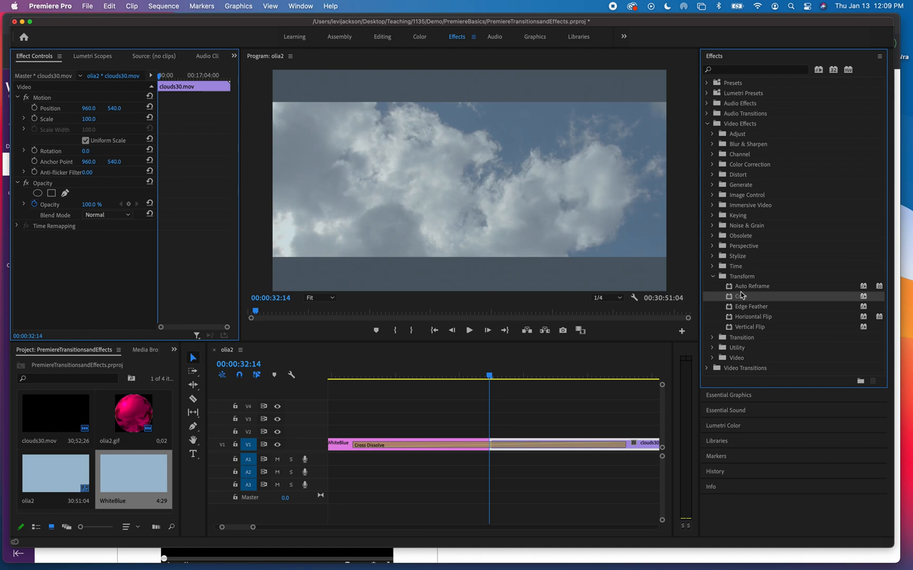
left_click(342, 449)
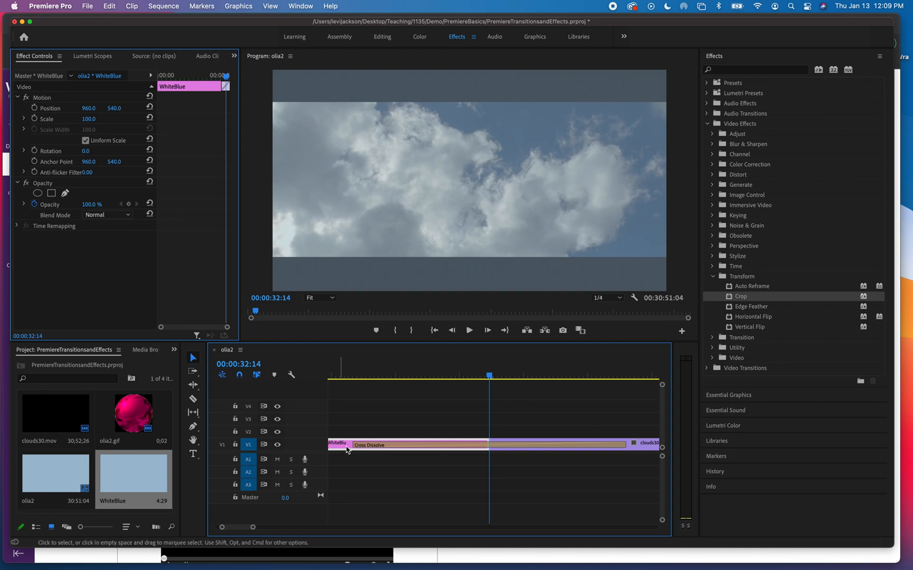
left_click_drag(741, 297, 344, 448)
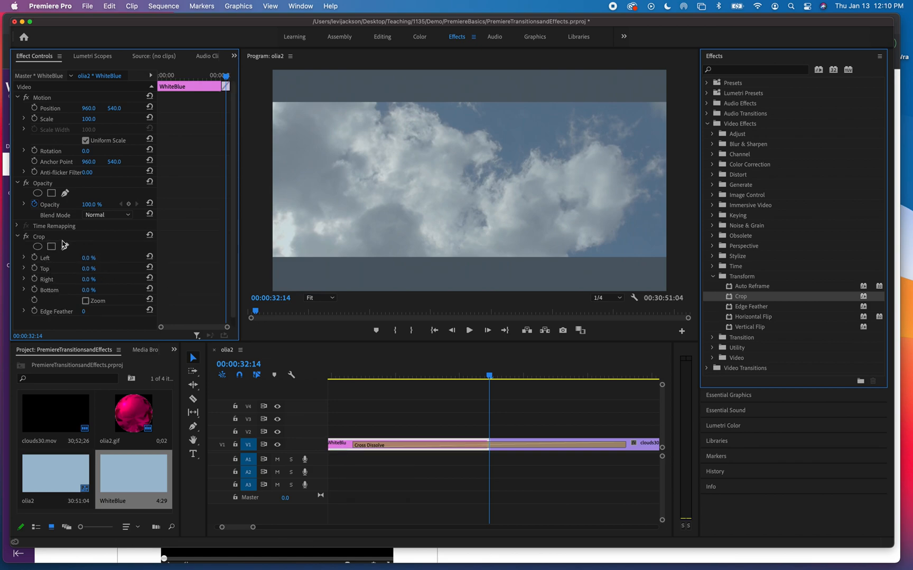
Set the WhiteBlue clip's Crop effect to 15% at the top and 15% at the bottom.
scroll(47, 256, "down", 1)
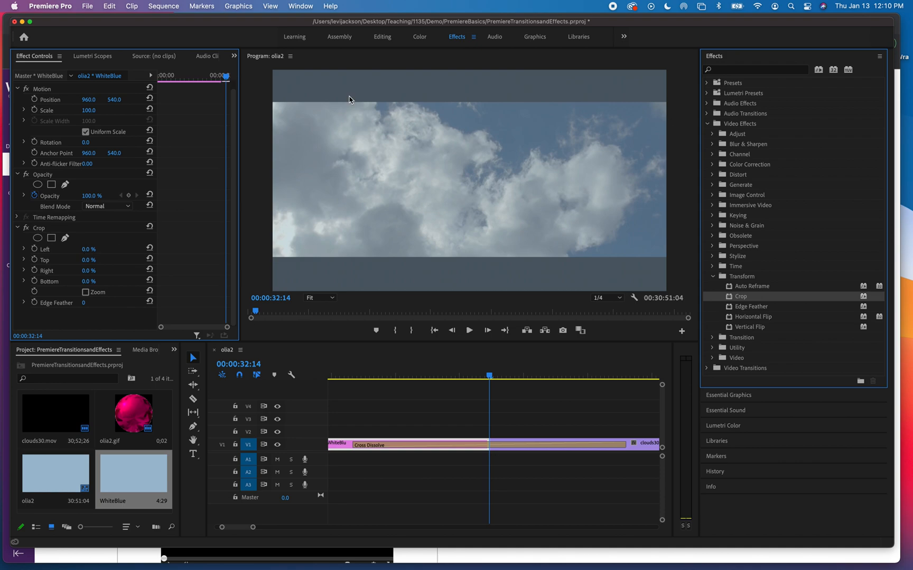
left_click(89, 263)
mouse_move(90, 263)
left_mouse_down()
mouse_move(113, 262)
mouse_move(97, 263)
left_mouse_up()
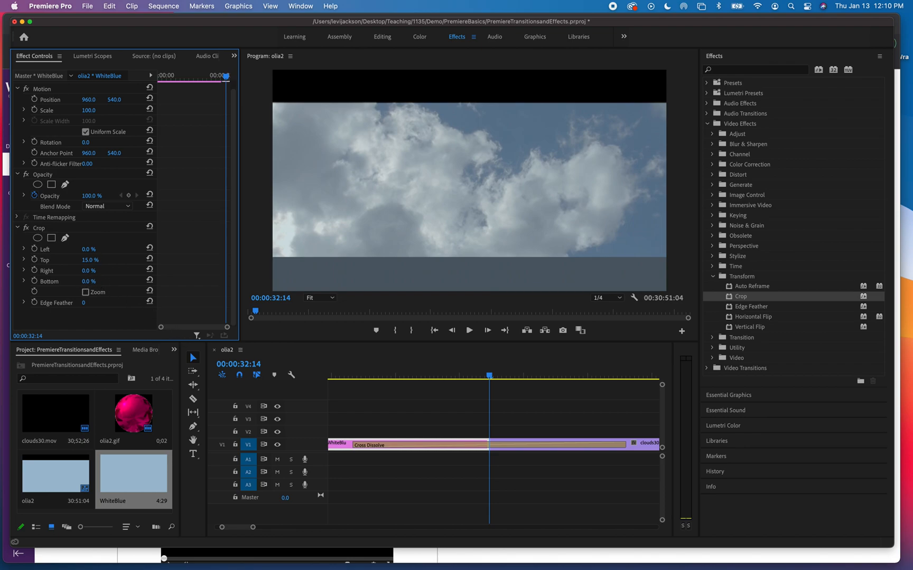
mouse_move(89, 282)
left_mouse_down()
mouse_move(109, 282)
mouse_move(97, 282)
left_mouse_up()
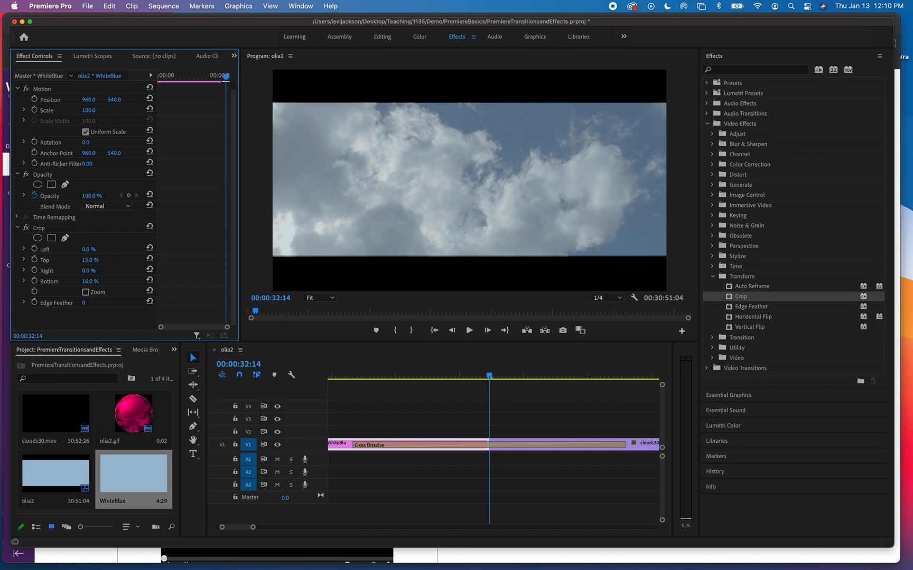
left_click(93, 282)
type("15")
key("Return")
Play from the cropped WhiteBlue matte through the Cross Dissolve into clouds30.mov twice to examine the letterboxed blend.
left_click_drag(491, 376, 341, 400)
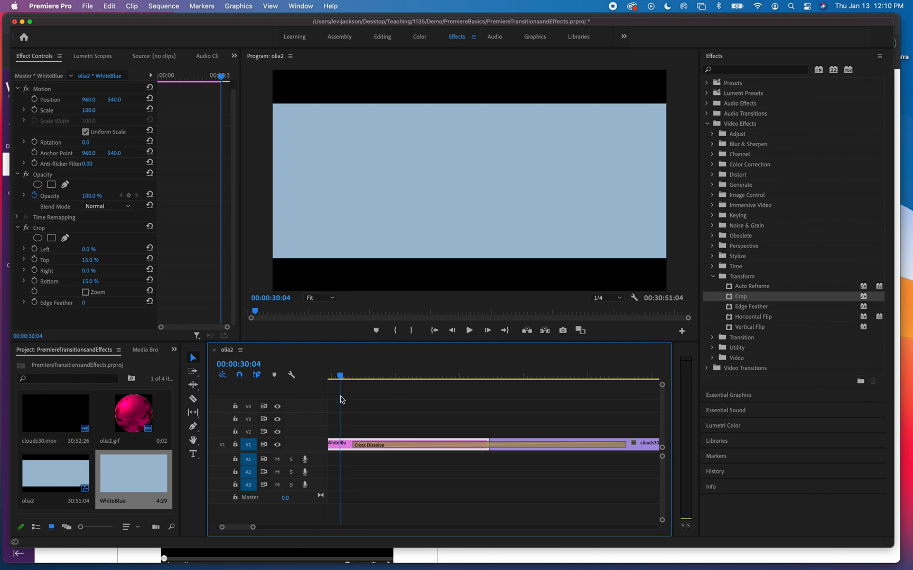
key("space")
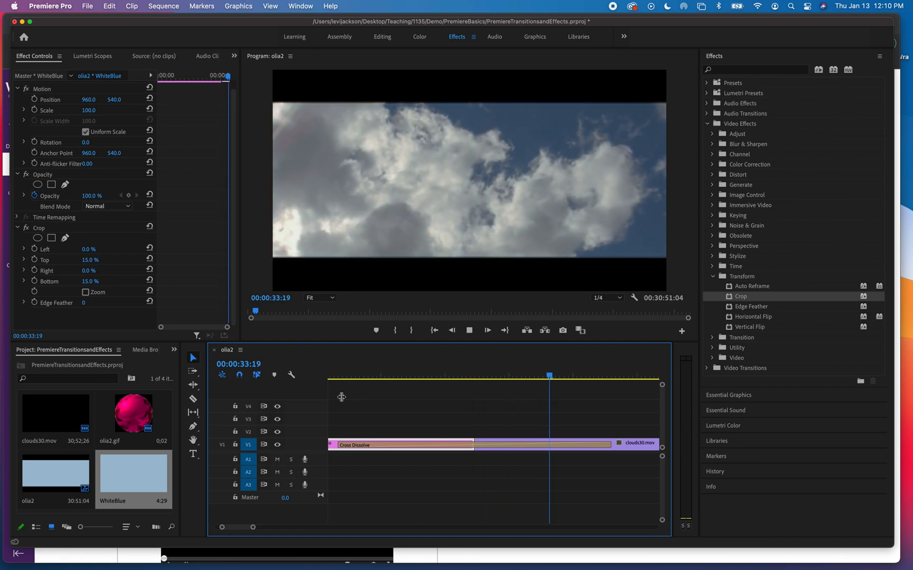
key("space")
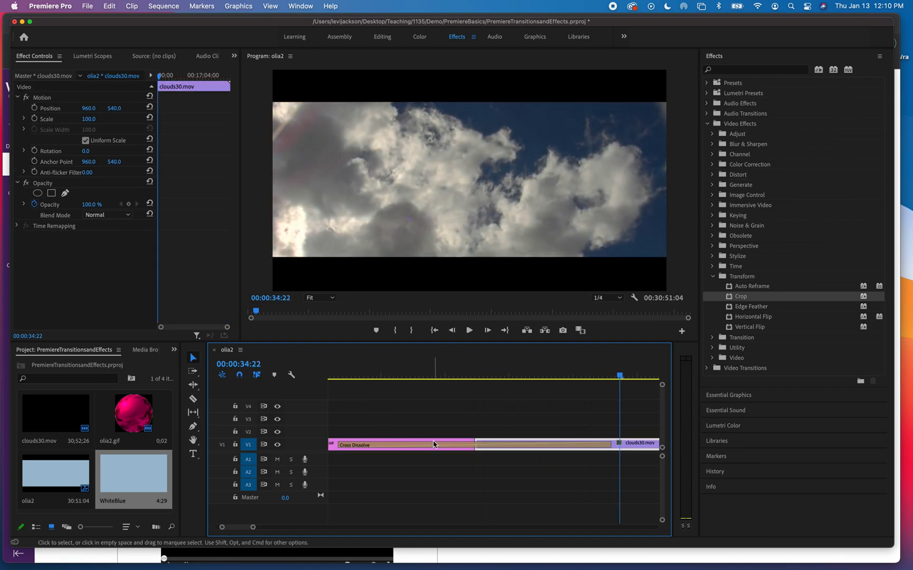
scroll(433, 445, "down", 3)
left_click_drag(497, 379, 347, 381)
key("space")
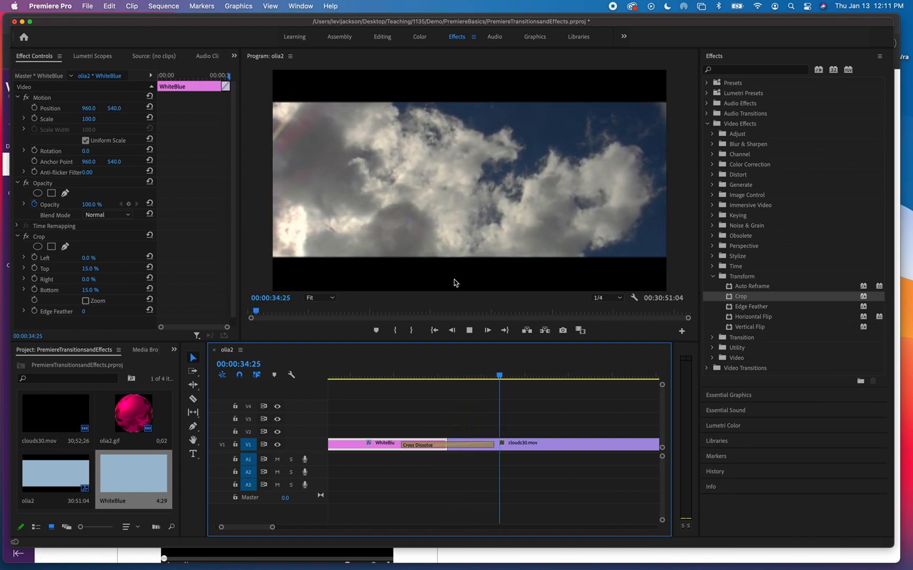
key("space")
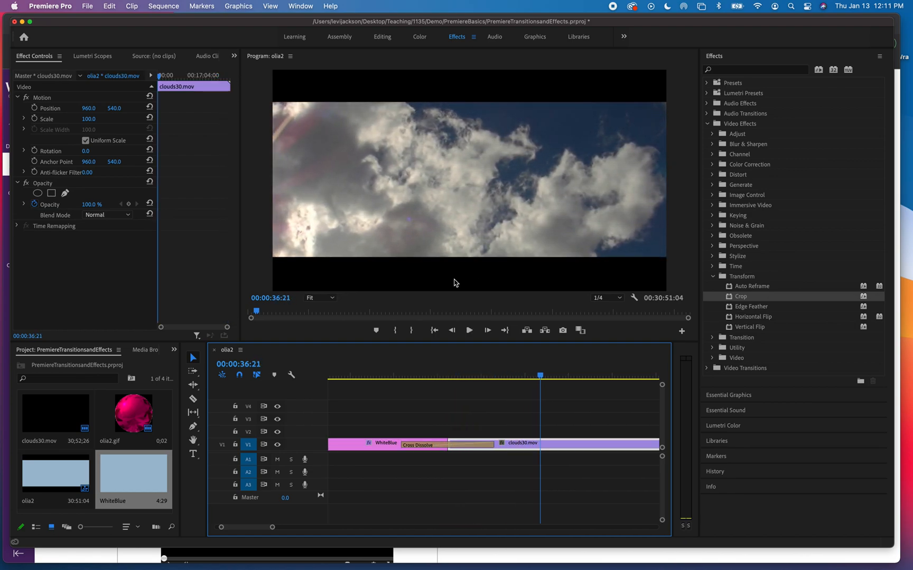
Split the WhiteBlue clip on V1 at 00:00:27:04 and delete the part before the cut.
scroll(448, 407, "right", 10)
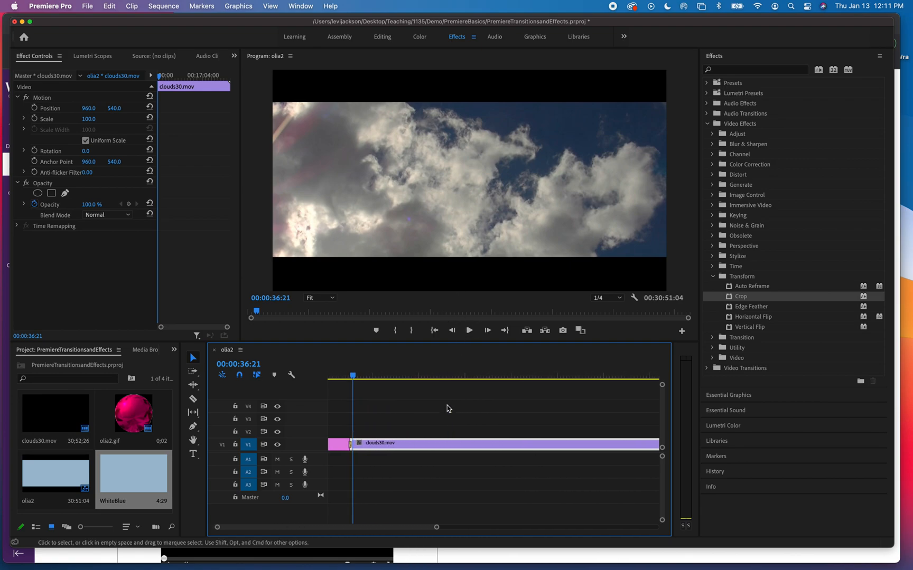
scroll(448, 409, "up", 3)
scroll(448, 409, "left", 3)
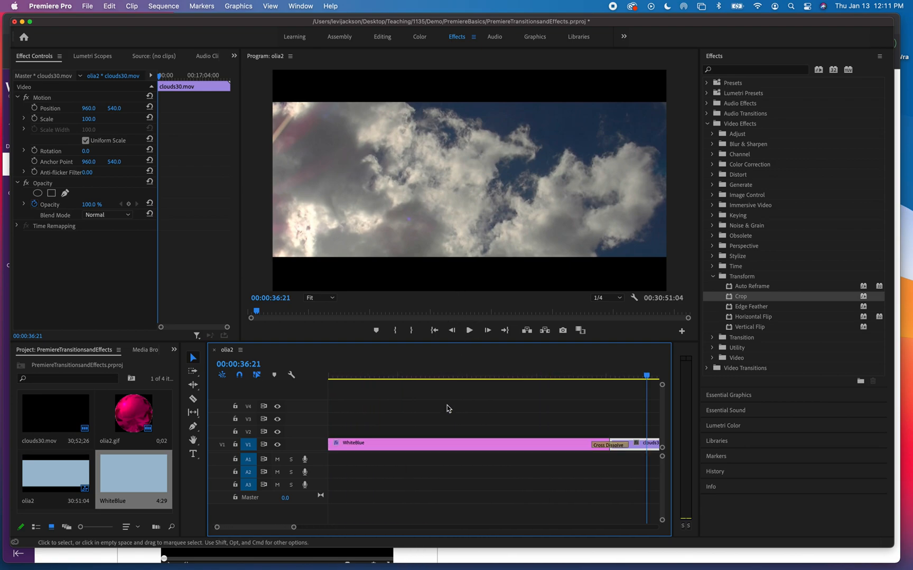
scroll(448, 409, "right", 5)
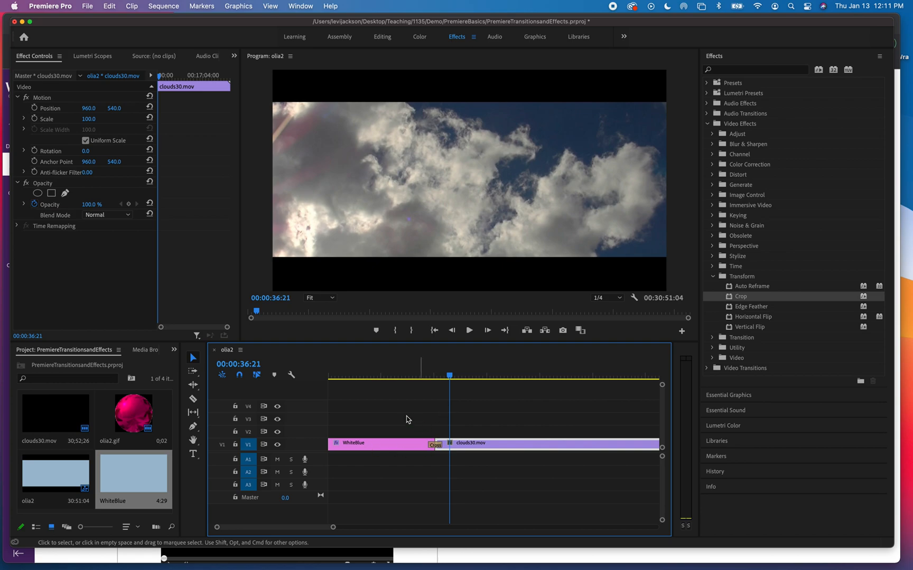
left_click_drag(449, 379, 418, 385)
key("c")
left_click(418, 445)
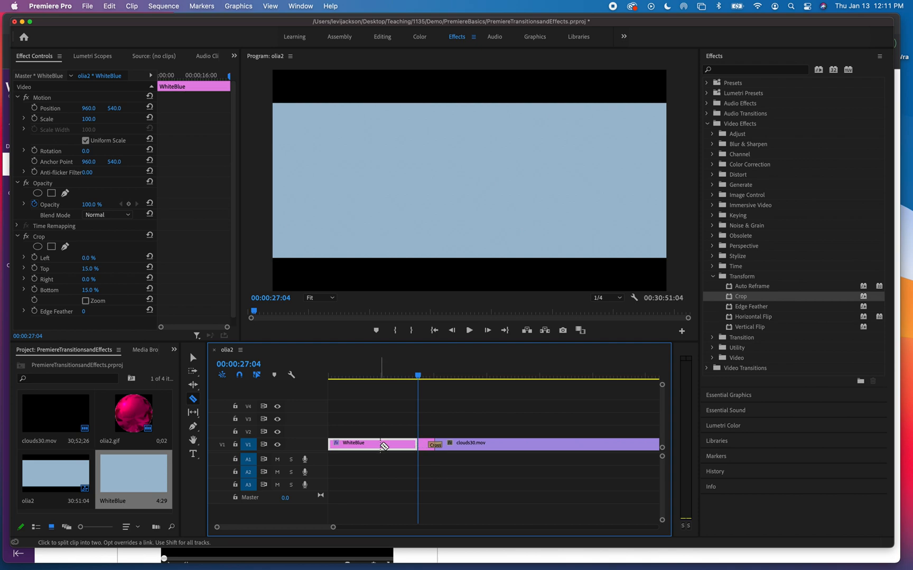
key("v")
left_click(379, 447)
key("Delete")
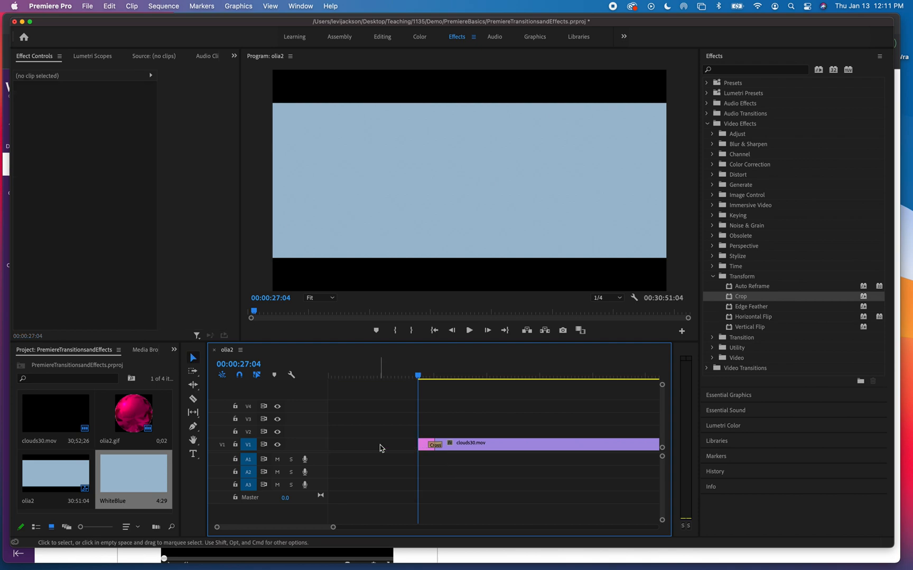
Move the remaining WhiteBlue and clouds30.mov clips with their Cross Dissolve to the start of the sequence.
left_click_drag(401, 413, 500, 472)
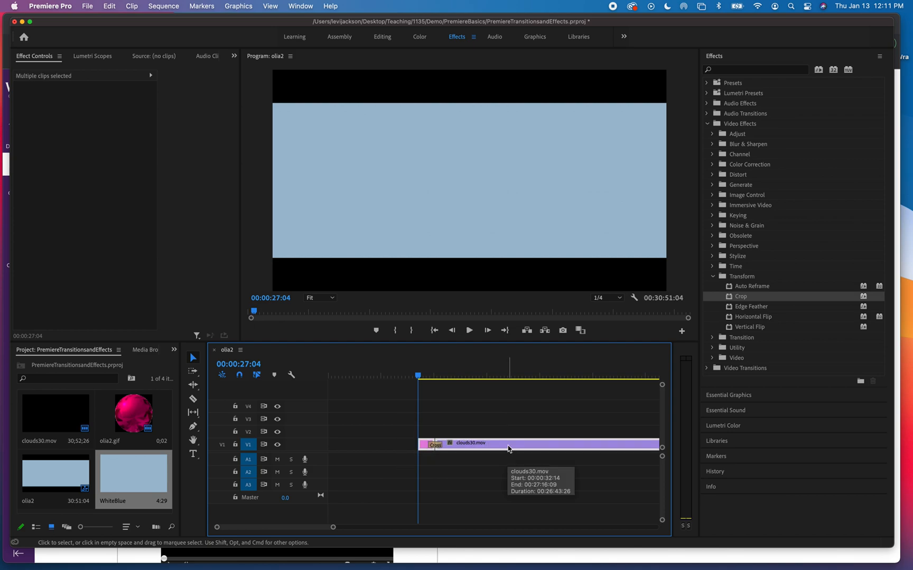
left_click_drag(513, 448, 423, 452)
key("Home")
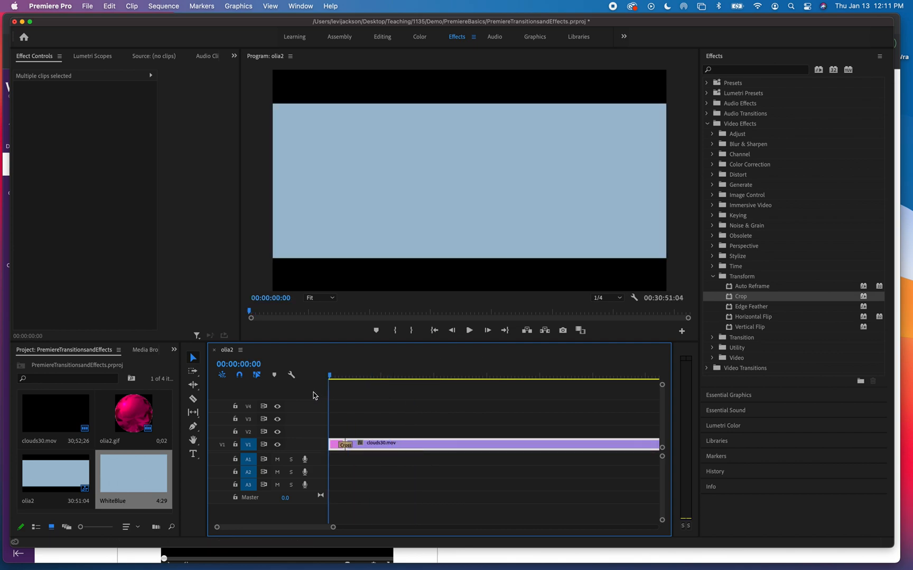
Play the opening through the dissolve, split clouds30.mov at 00:00:10:03, and delete everything after the cut.
key("space")
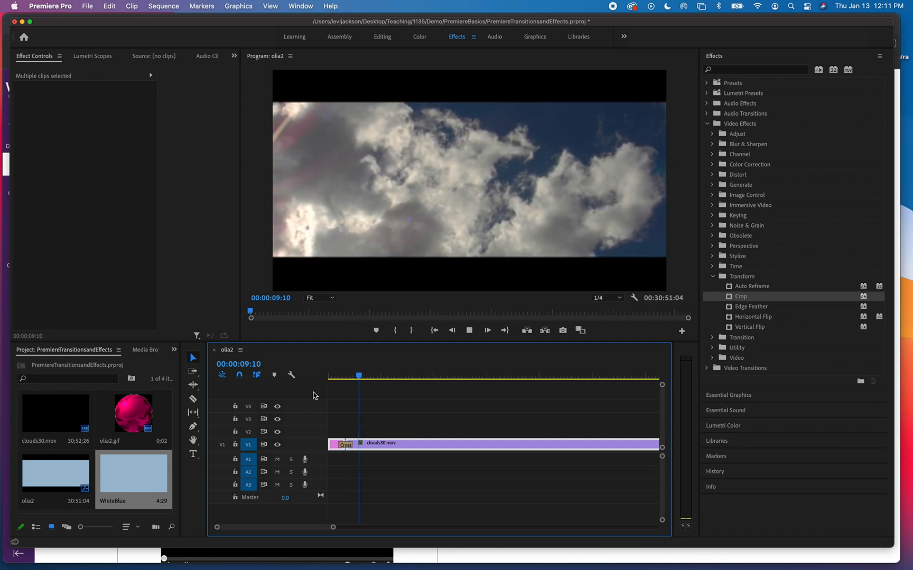
key("space")
key("c")
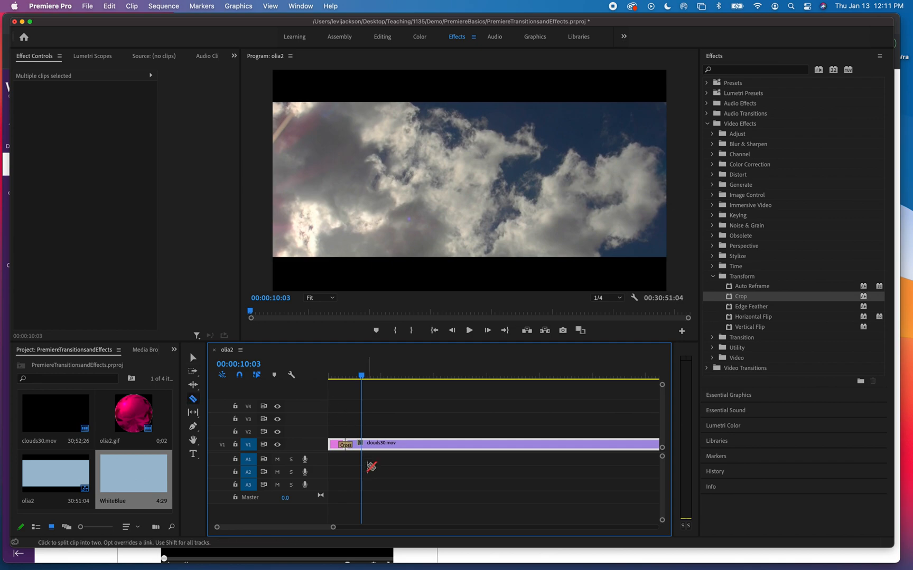
left_click(364, 445)
key("v")
left_click(444, 445)
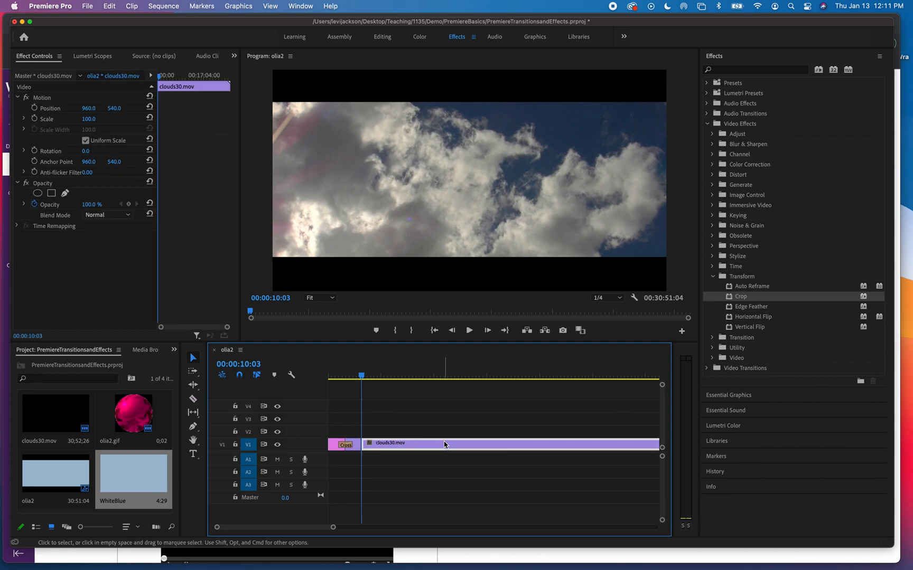
key("Delete")
left_click_drag(371, 379, 330, 404)
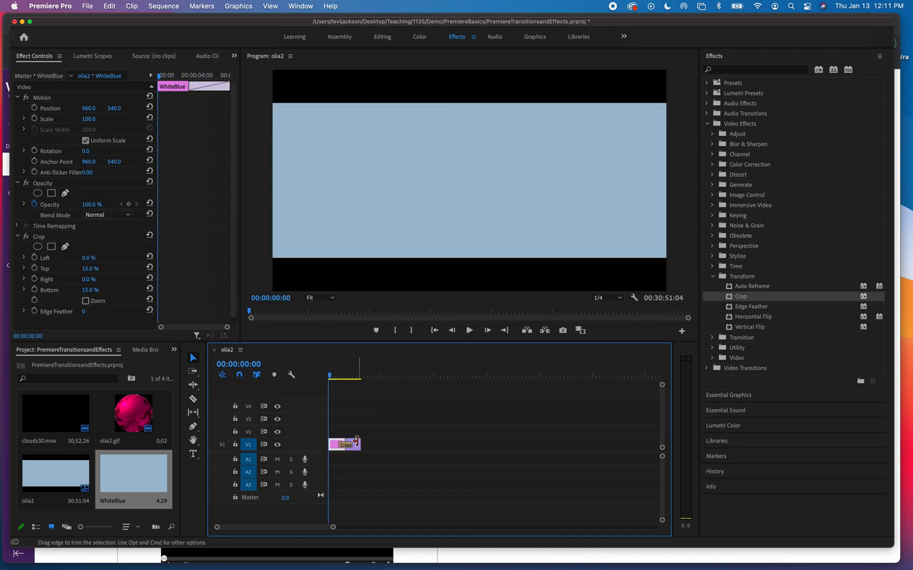
Select both clips on V1 and make V2 the only targeted video track.
key("super+a")
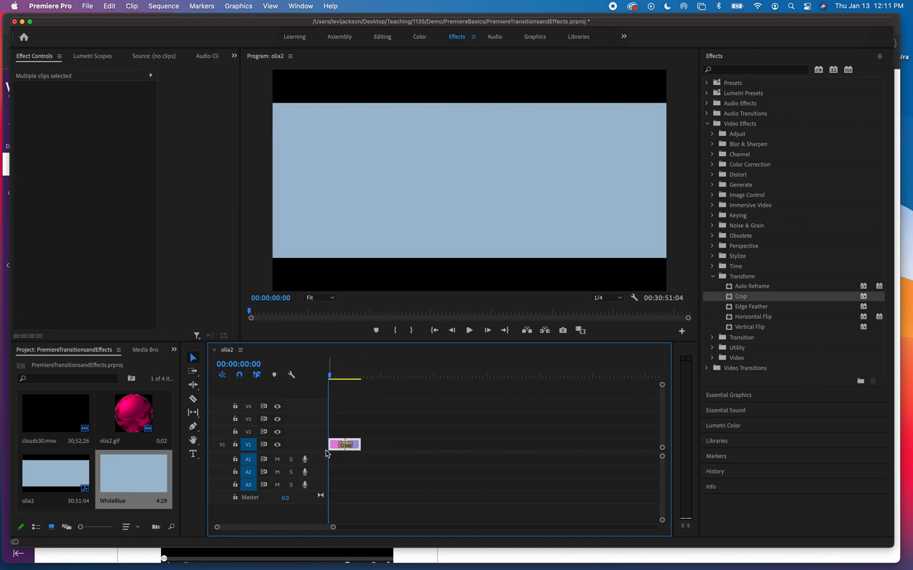
left_click(380, 450)
left_click_drag(333, 427, 359, 463)
left_click(248, 431)
left_click(249, 444)
left_click(248, 445)
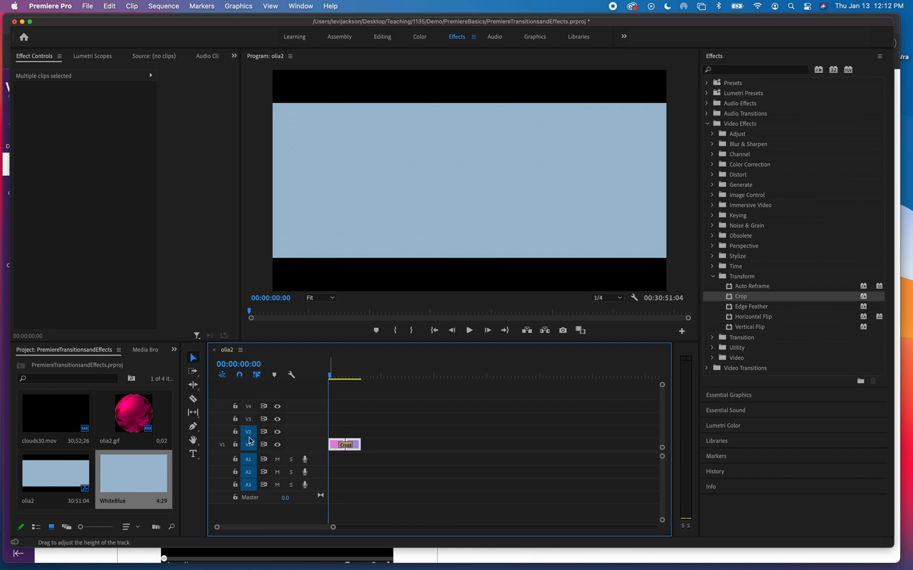
left_click(252, 449)
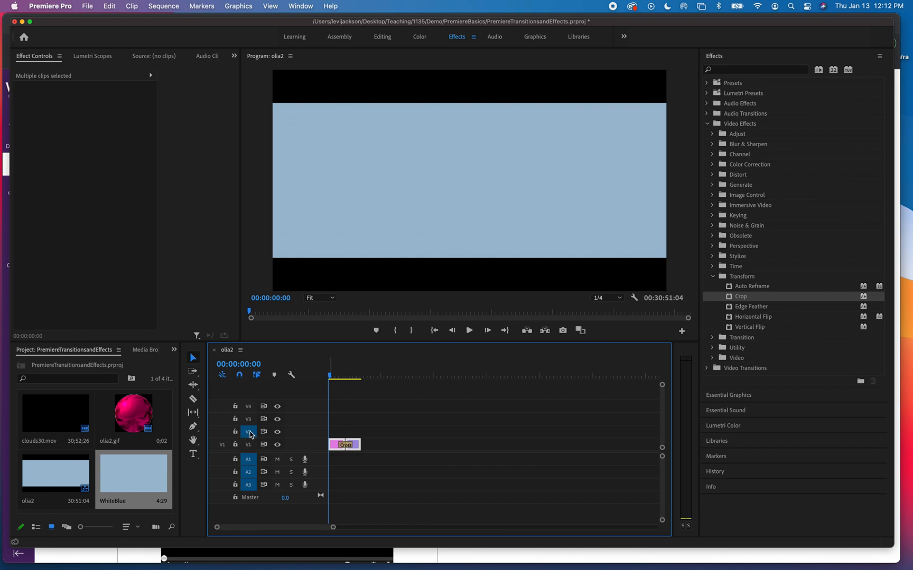
Try duplicating both V1 clips onto V2 and rotating the clouds30.mov copy, and undo the pasted duplicates.
key("super+v")
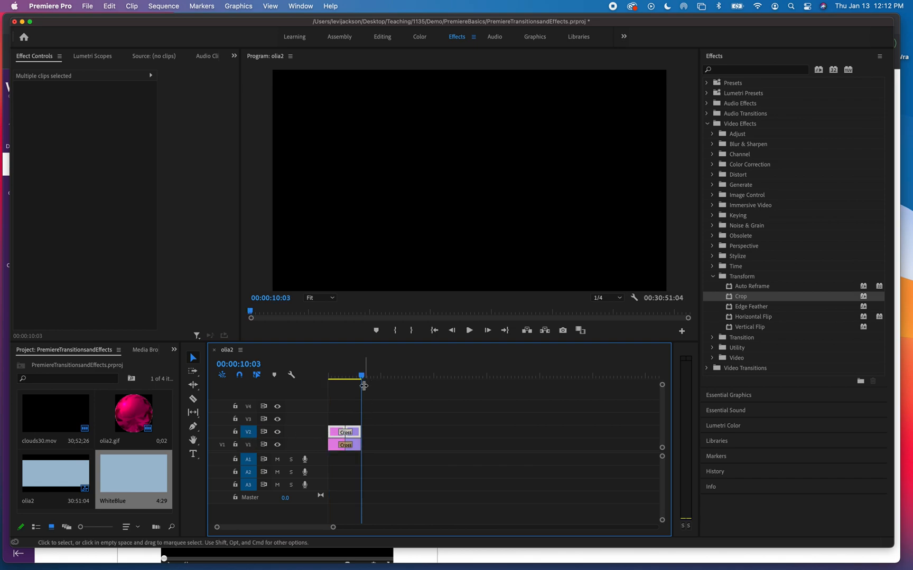
left_click_drag(362, 376, 325, 390)
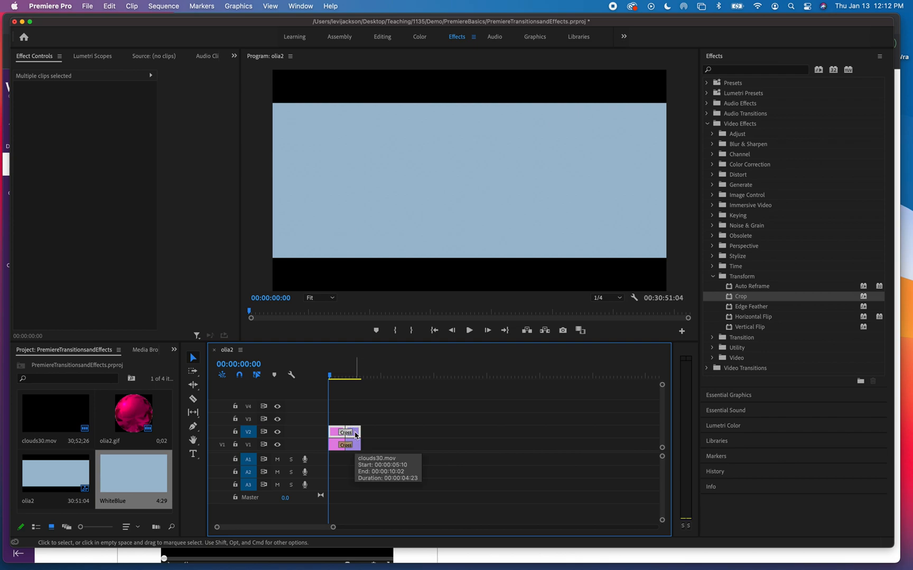
left_click(369, 430)
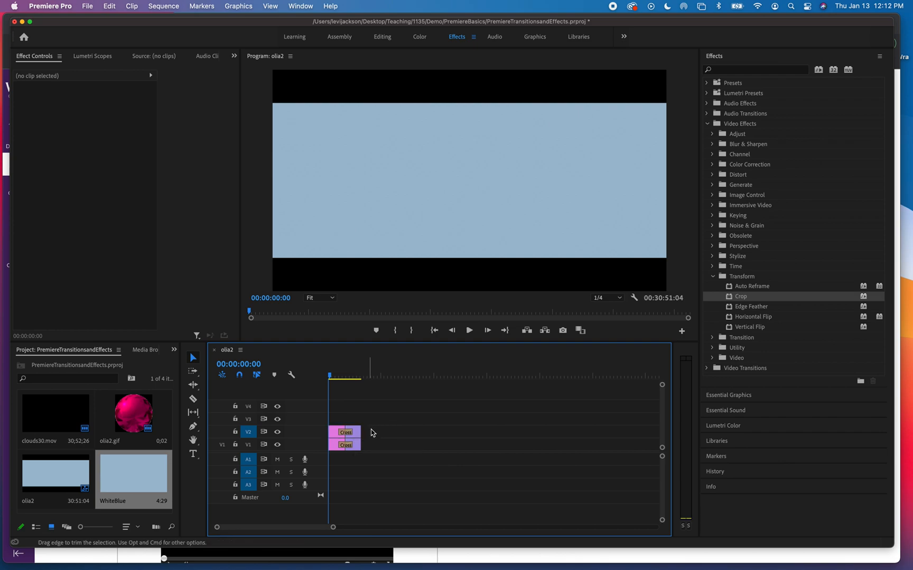
left_click(356, 433)
left_click(357, 436)
left_click(357, 436)
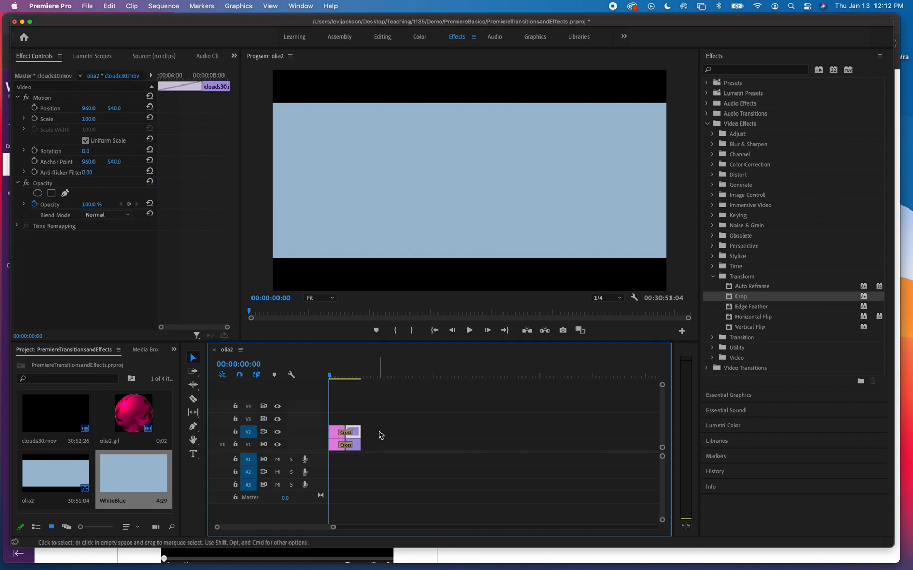
left_click(379, 435)
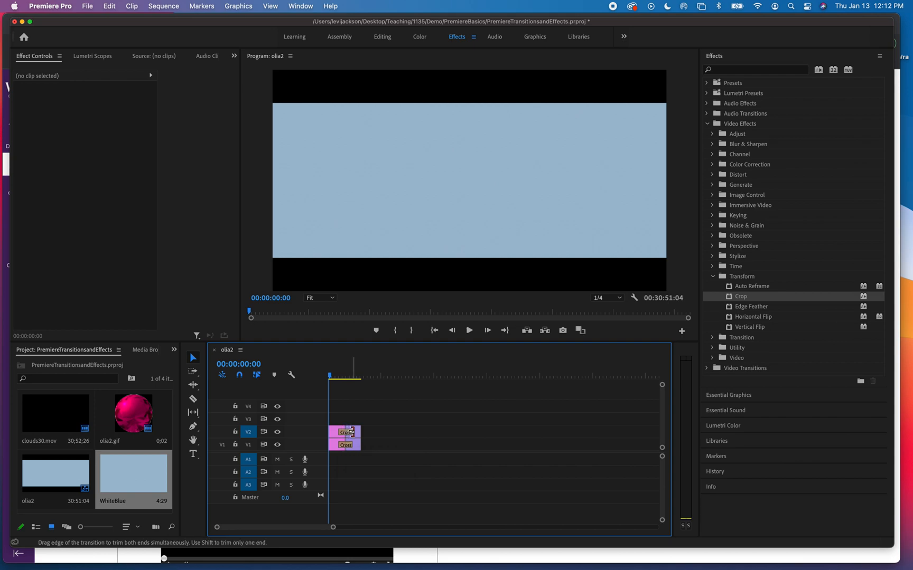
left_click(355, 434)
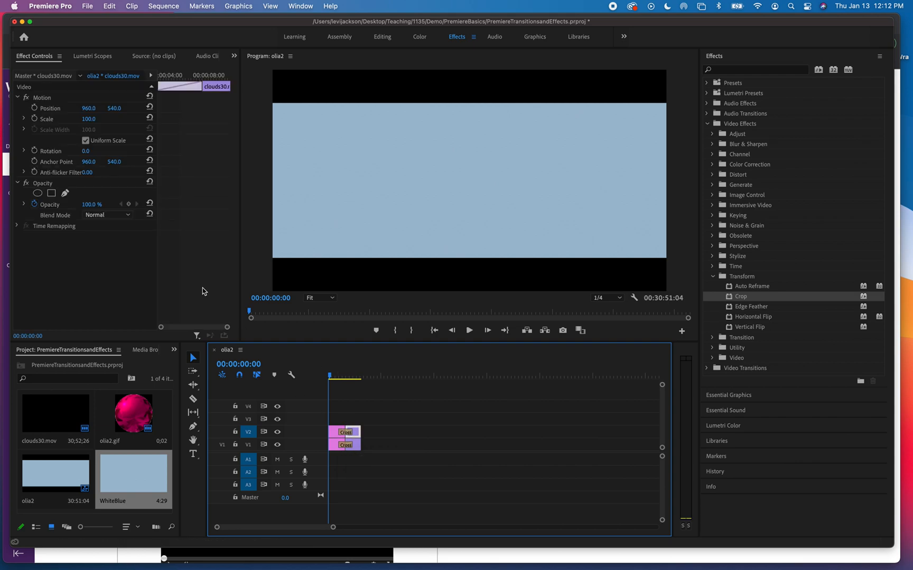
left_click(85, 152)
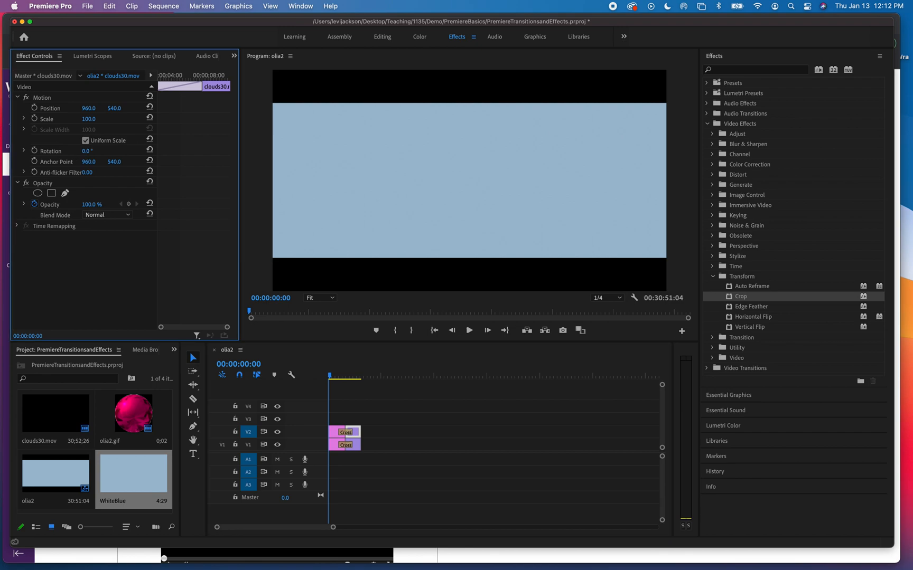
mouse_move(85, 151)
left_mouse_down()
mouse_move(102, 151)
mouse_move(93, 151)
left_mouse_up()
key("super+z")
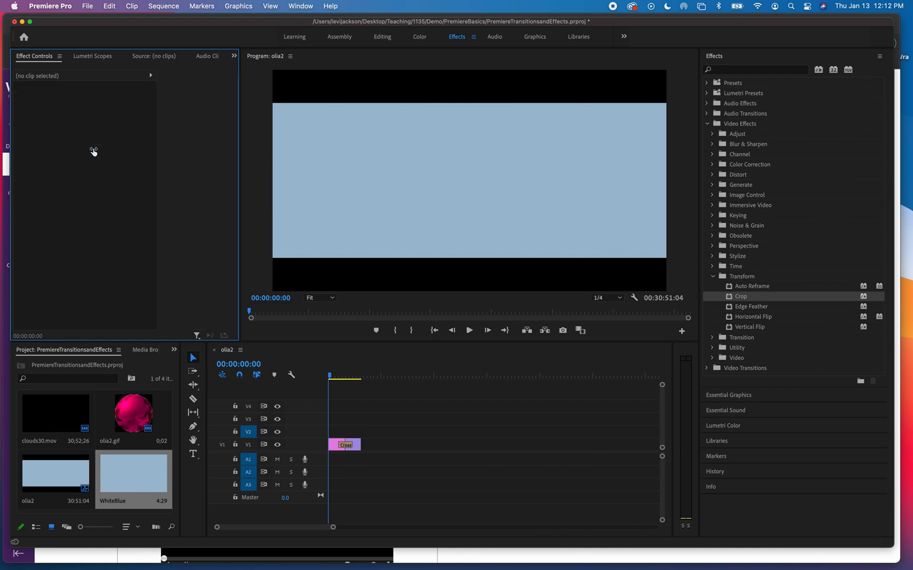
Copy only the clouds30.mov clip from V1, paste it onto V2, and move the copy to about 20 seconds.
left_click(359, 445)
left_click(356, 446)
key("super+c")
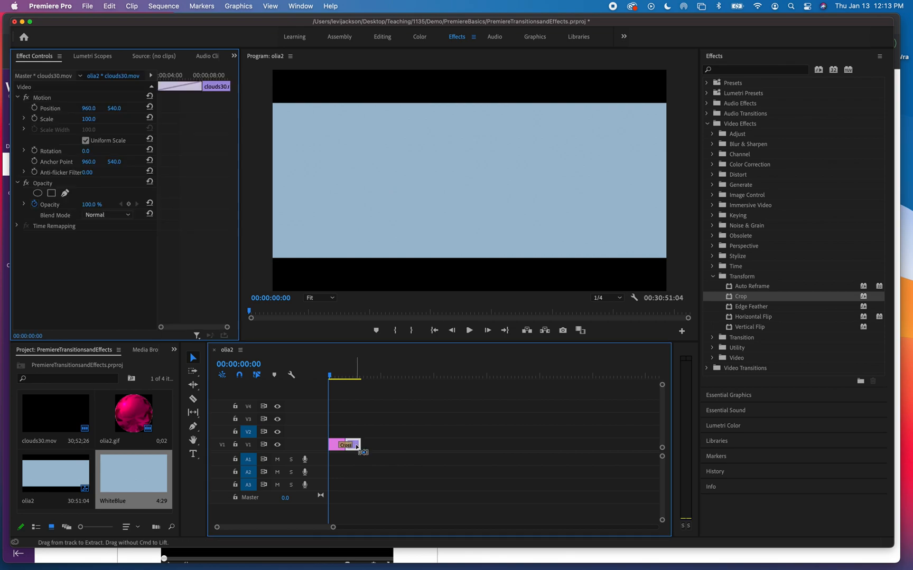
key("super+v")
left_click_drag(335, 433, 399, 432)
Set the Rotation of the clouds30.mov copy on V2 to 90° and preview the rotated footage.
left_click_drag(86, 153, 89, 152)
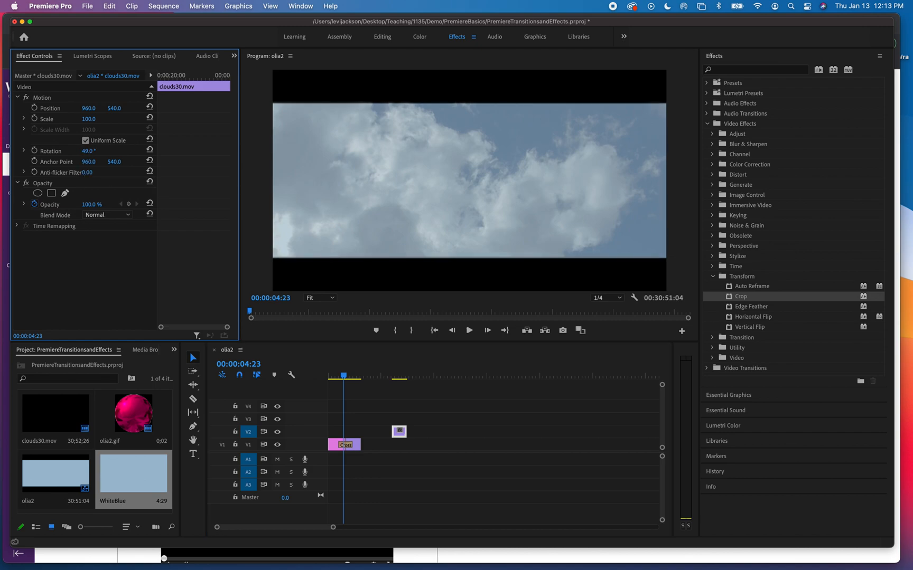
left_click(93, 150)
key("Return")
left_click_drag(349, 378, 400, 379)
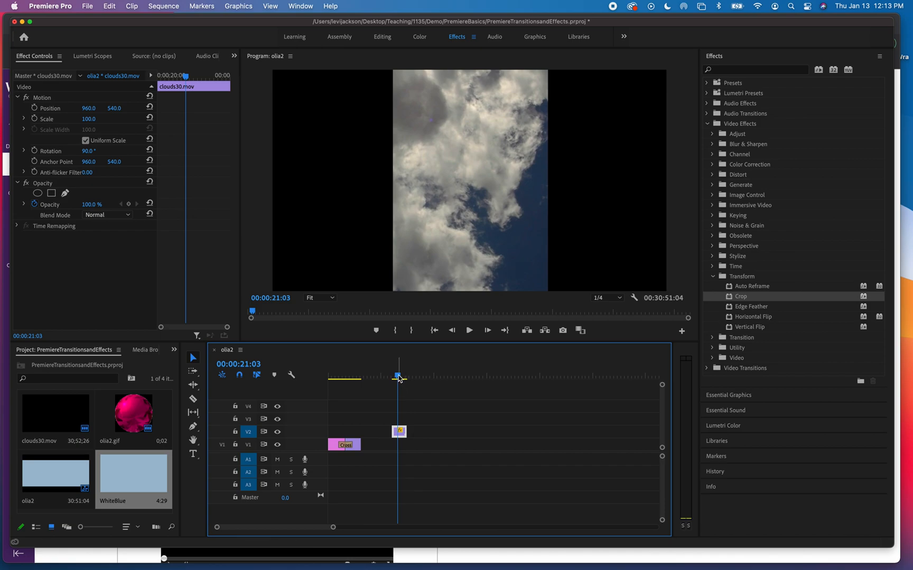
left_click_drag(399, 378, 328, 387)
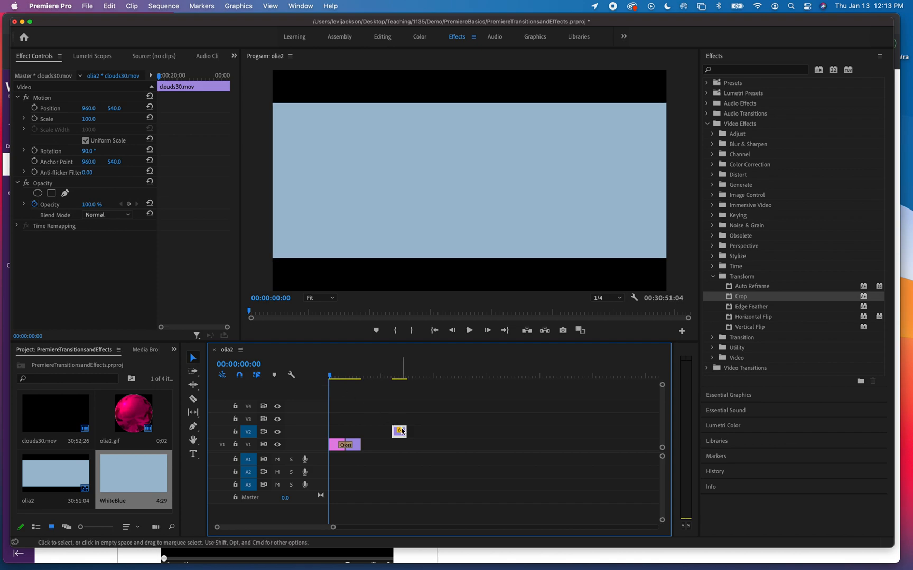
Align the rotated clouds30.mov copy on V2 directly above the V1 clouds30.mov clip and play the overlap.
left_click_drag(397, 433, 352, 433)
mouse_move(329, 378)
left_mouse_down()
mouse_move(373, 378)
mouse_move(338, 387)
left_mouse_up()
key("space")
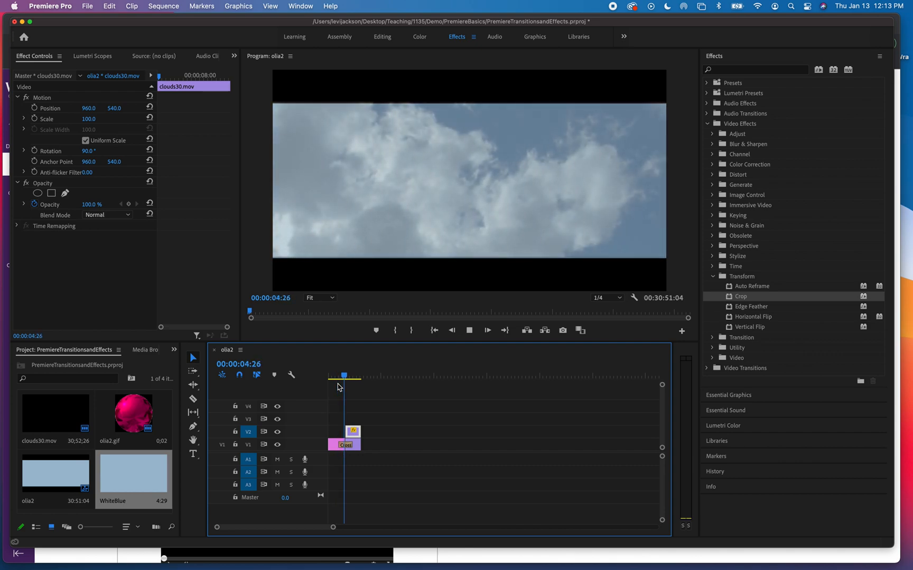
key("space")
left_click(340, 378)
mouse_move(340, 378)
left_mouse_down()
mouse_move(354, 379)
mouse_move(339, 383)
left_mouse_up()
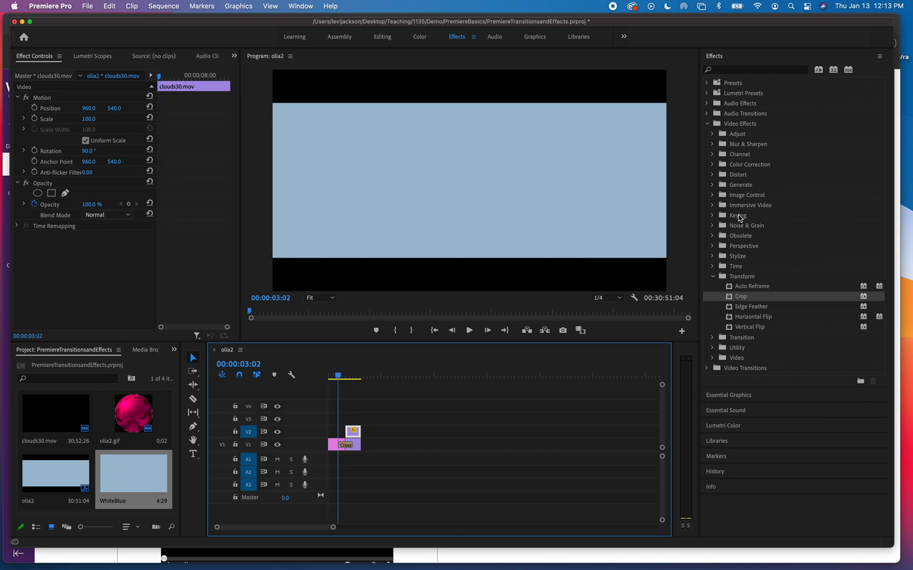
Add a Cross Dissolve to the start of the rotated clouds30.mov clip on V2 and play through it.
left_click(707, 125)
left_click(707, 134)
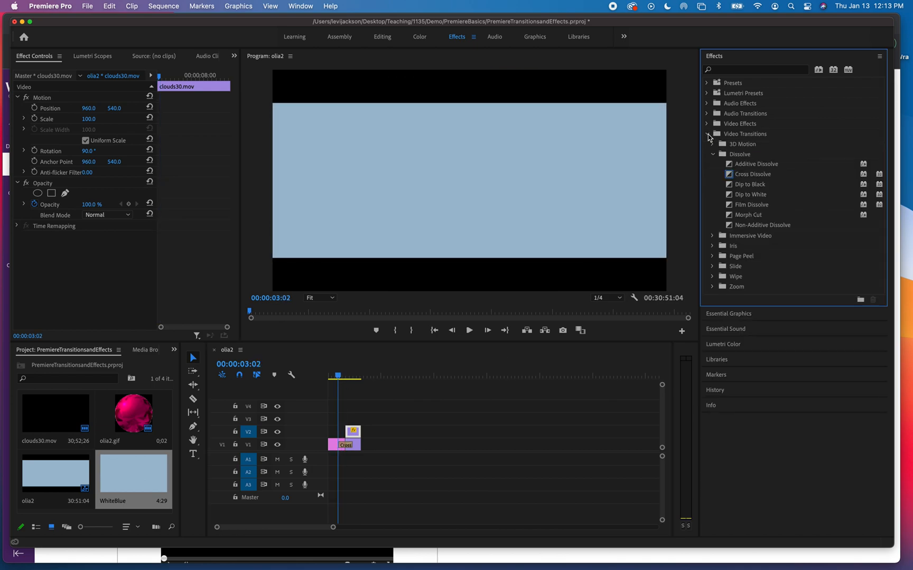
left_click(743, 180)
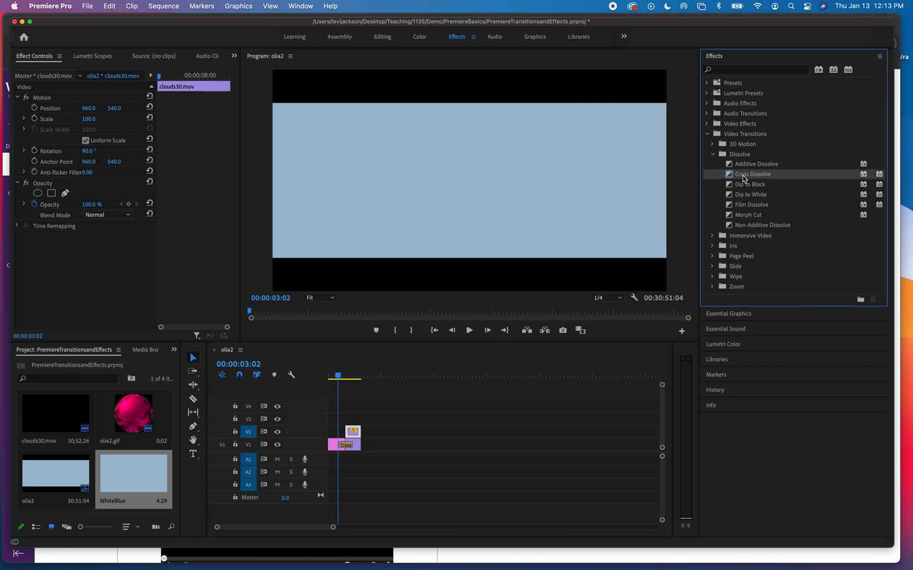
left_click_drag(742, 180, 352, 432)
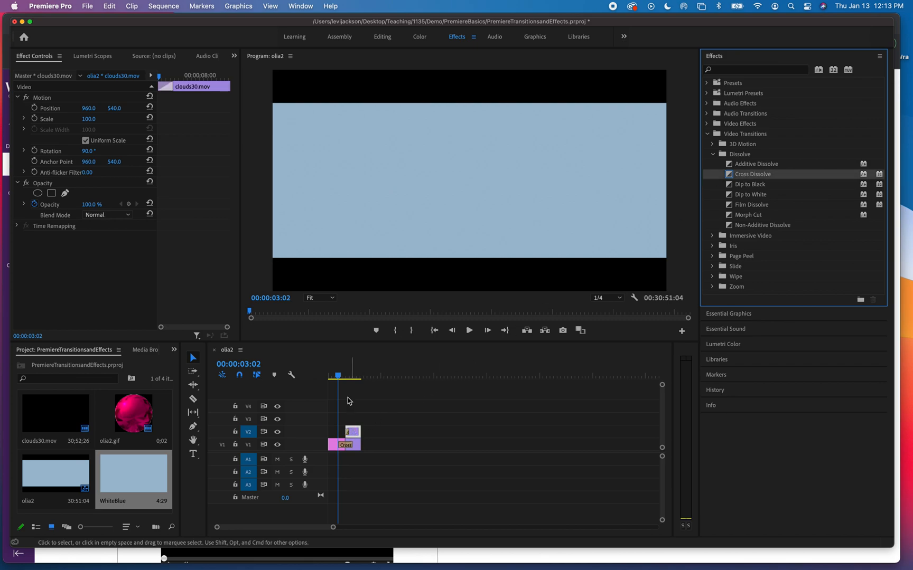
key("space")
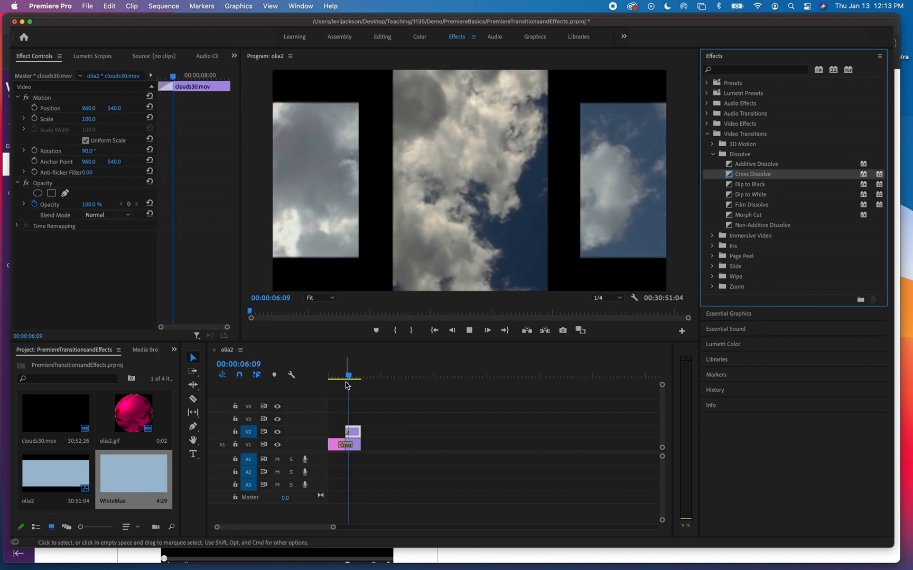
key("space")
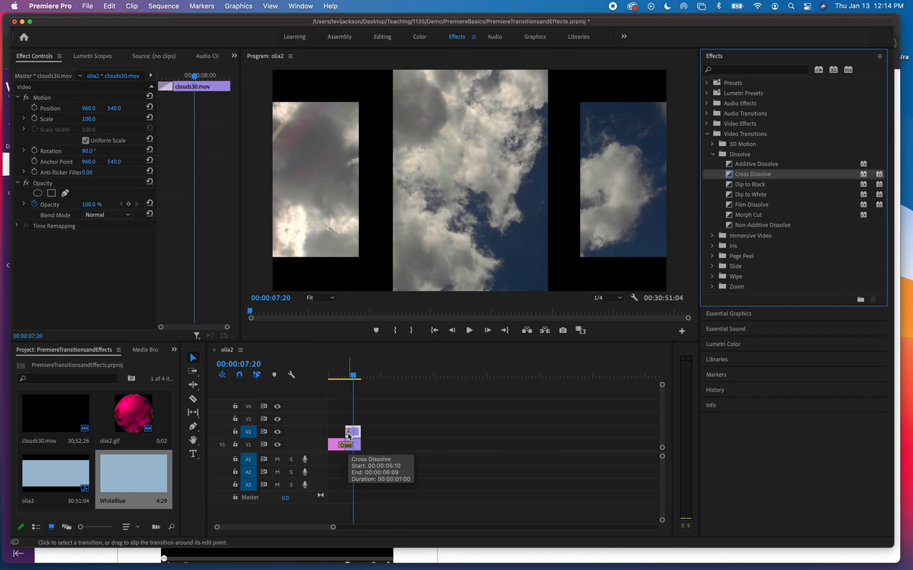
Set the duration of the Cross Dissolve on the V2 clouds30.mov clip to 00:00:02:00 and play through it.
left_click(348, 436)
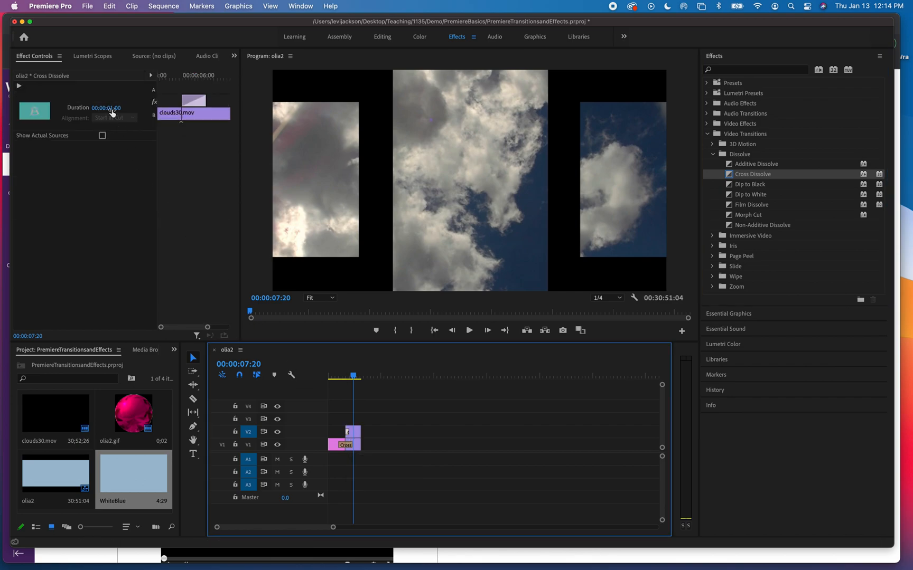
left_click(112, 108)
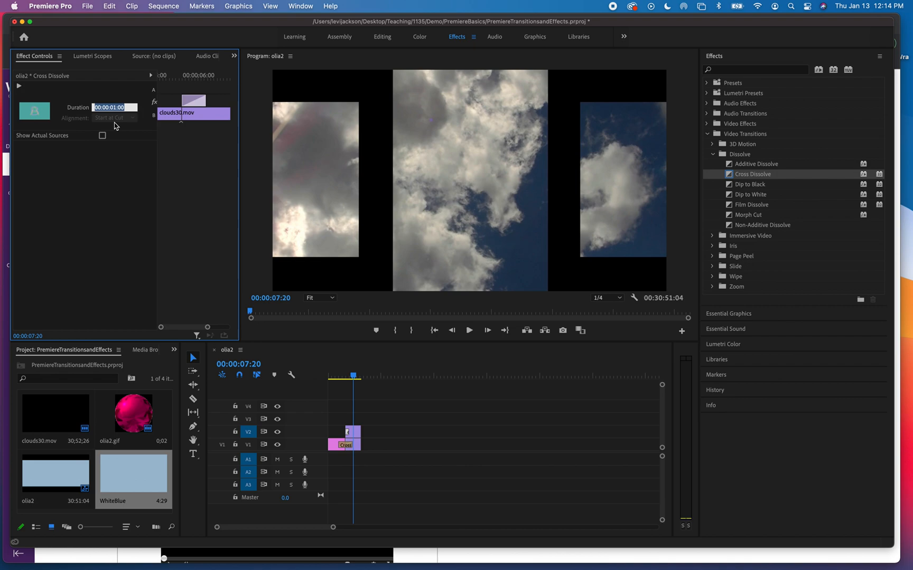
left_click(116, 108)
type("2")
key("Return")
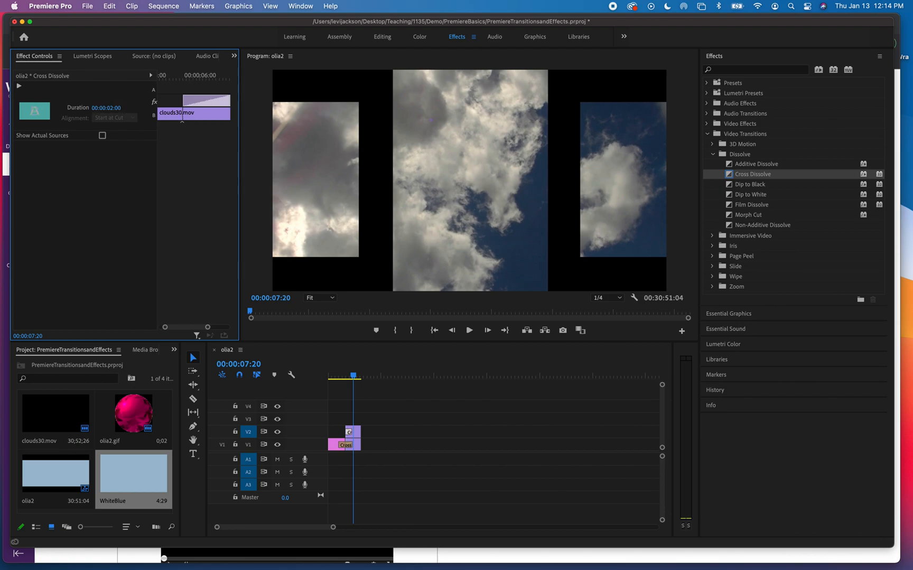
left_click_drag(354, 376, 340, 377)
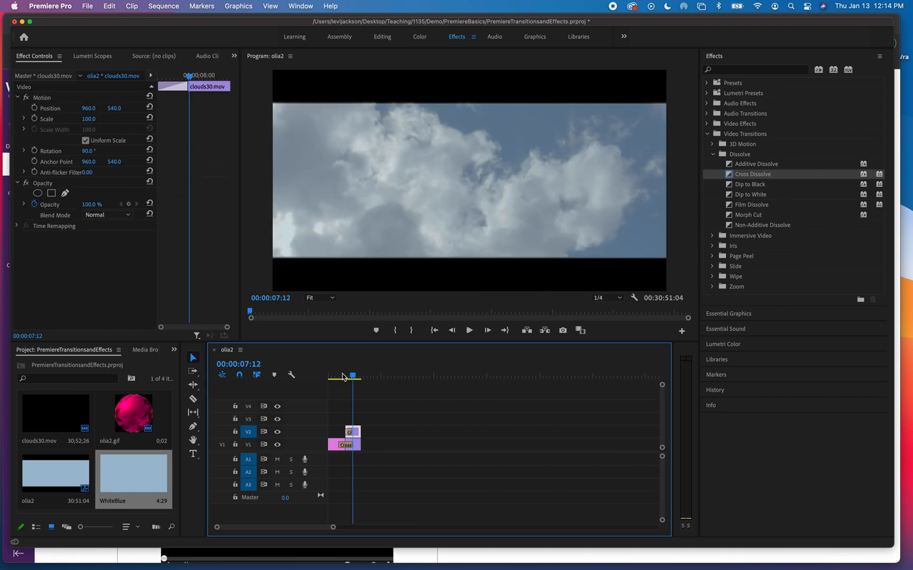
key("space")
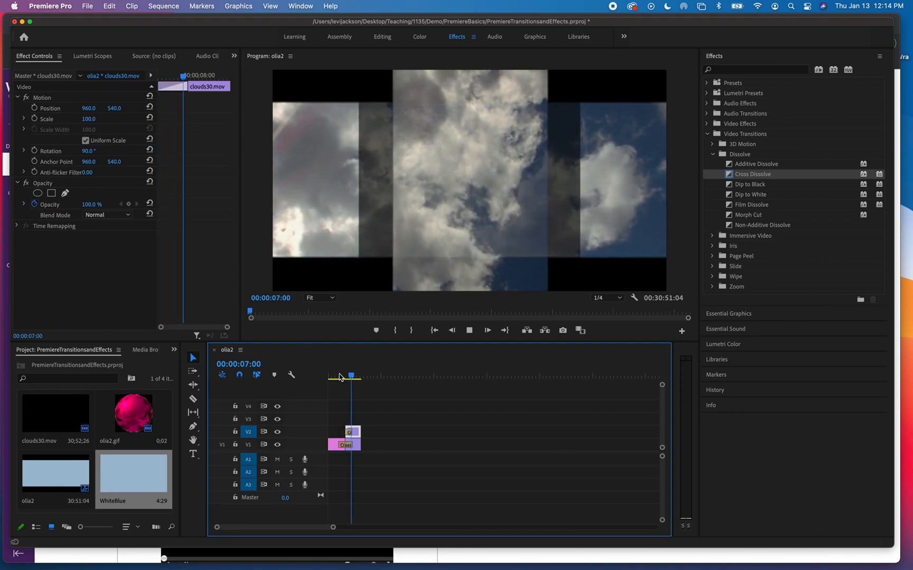
key("space")
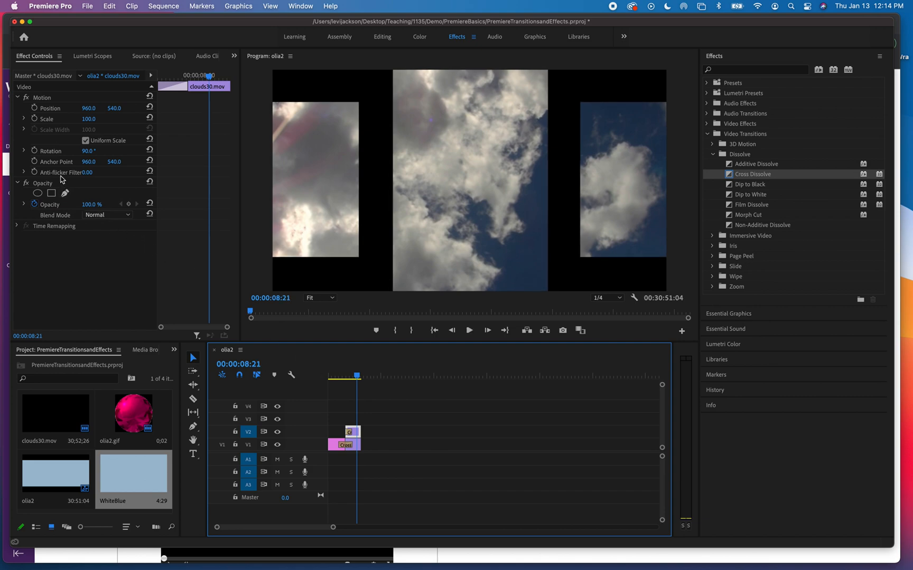
Lower the Opacity of the rotated clouds30.mov clip on V2 to 42% and play the blended overlap.
left_click(89, 206)
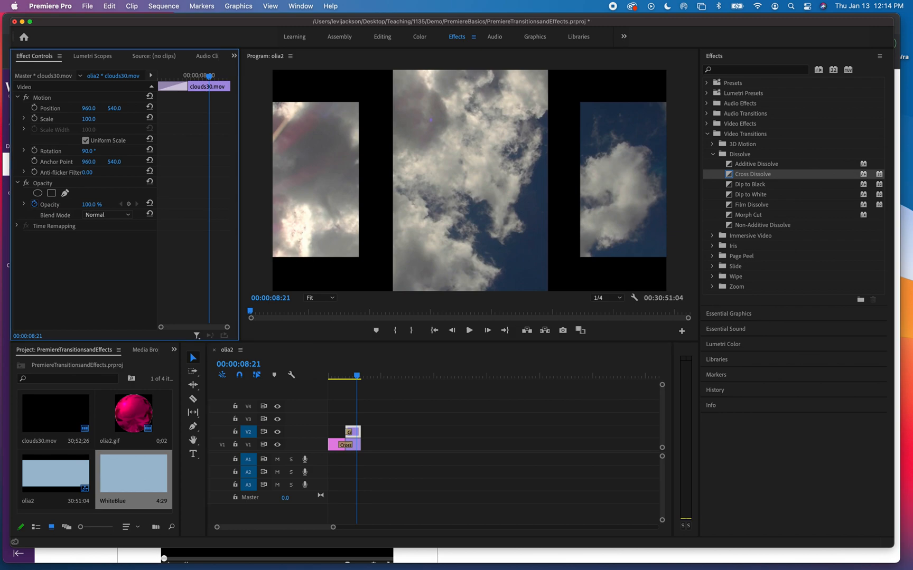
left_click_drag(89, 206, 55, 206)
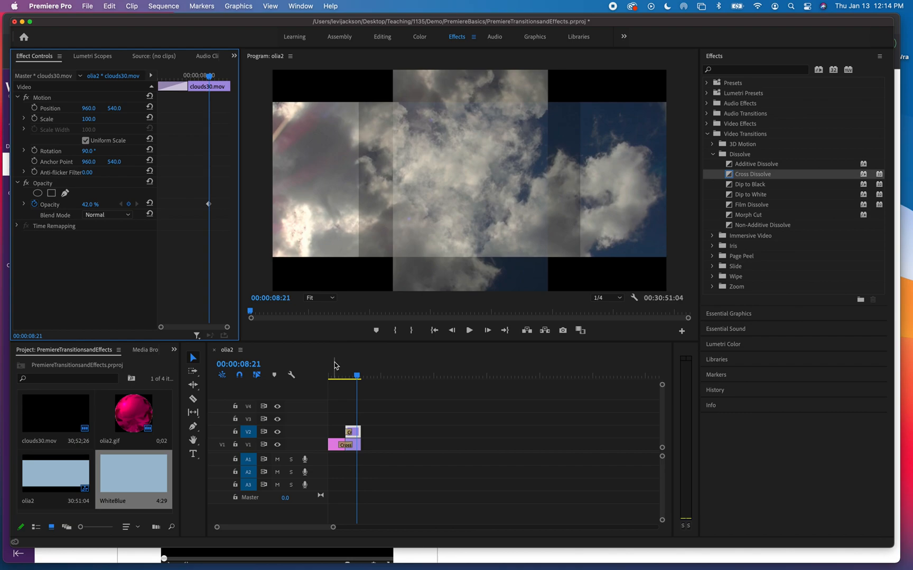
left_click(354, 377)
left_click_drag(356, 378, 342, 379)
key("space")
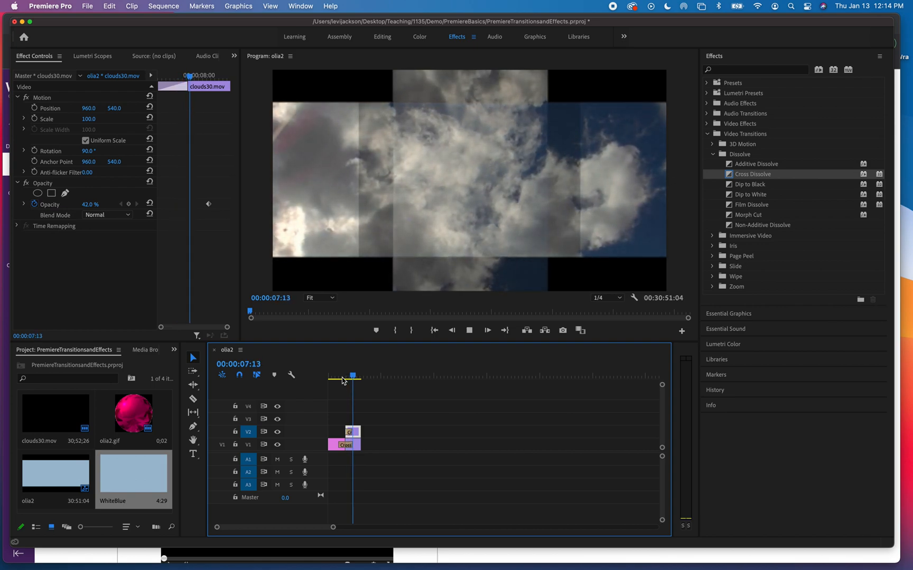
key("space")
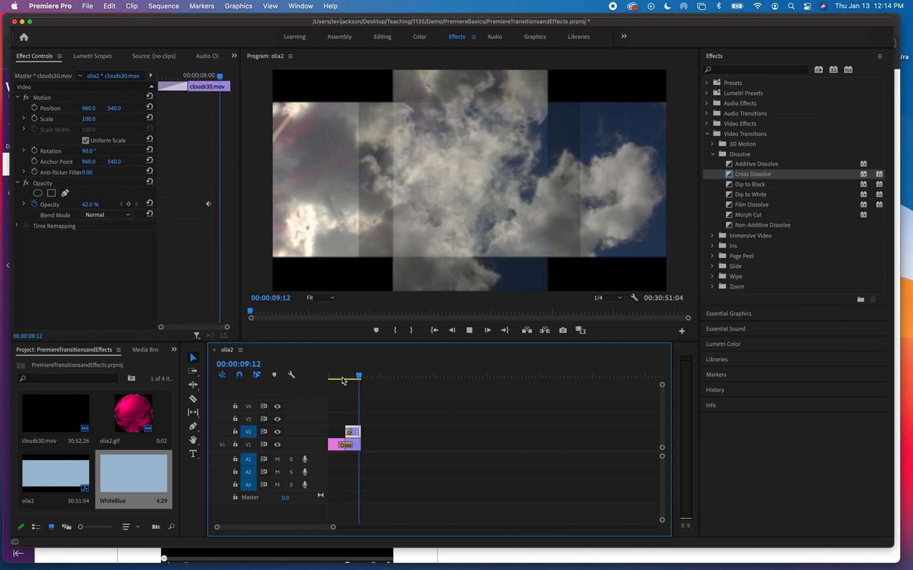
Apply the Twirl distort effect to the rotated clouds30.mov clip on V2.
left_click(706, 134)
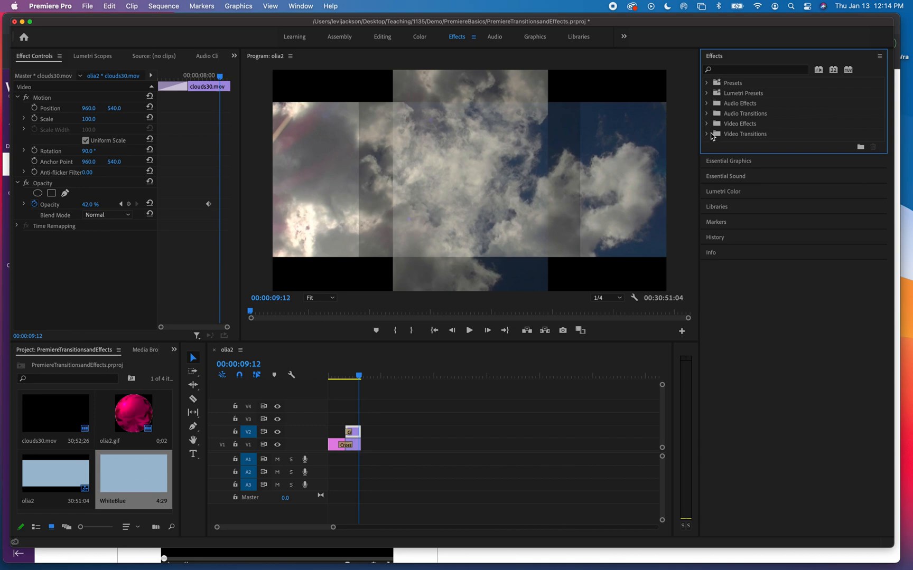
left_click(707, 123)
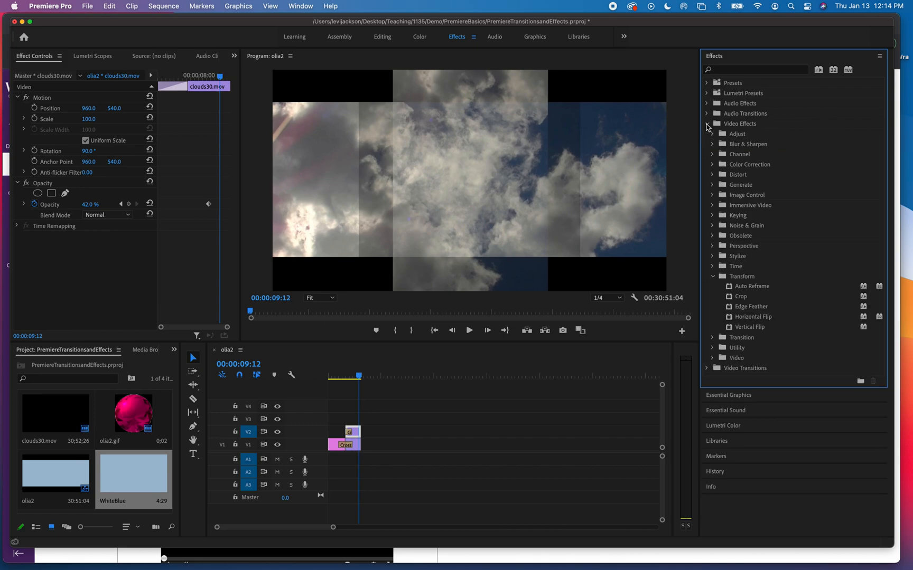
left_click(714, 276)
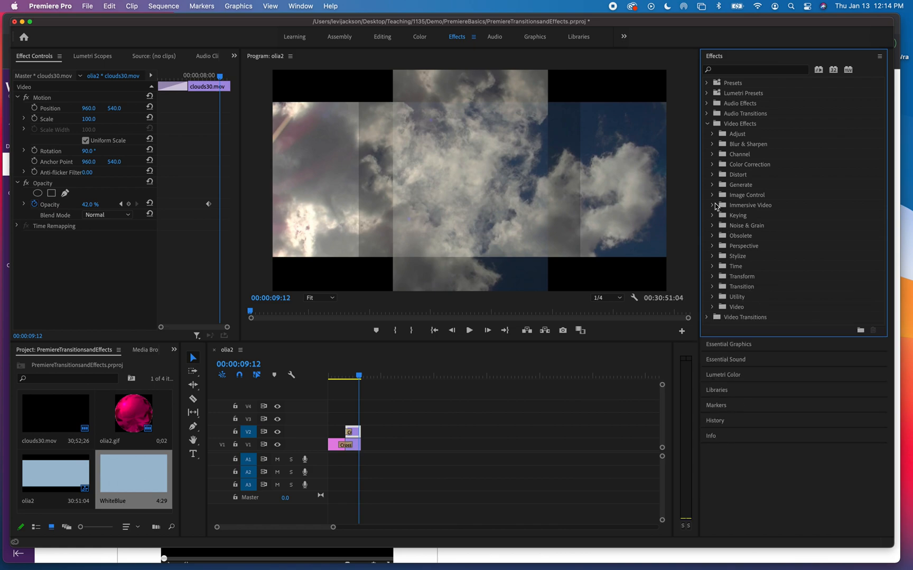
left_click(712, 175)
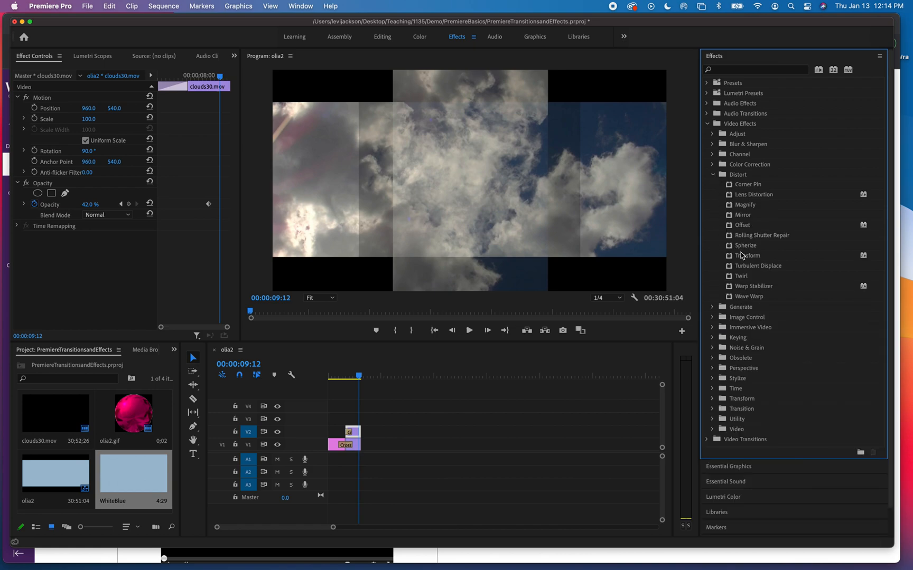
left_click(742, 277)
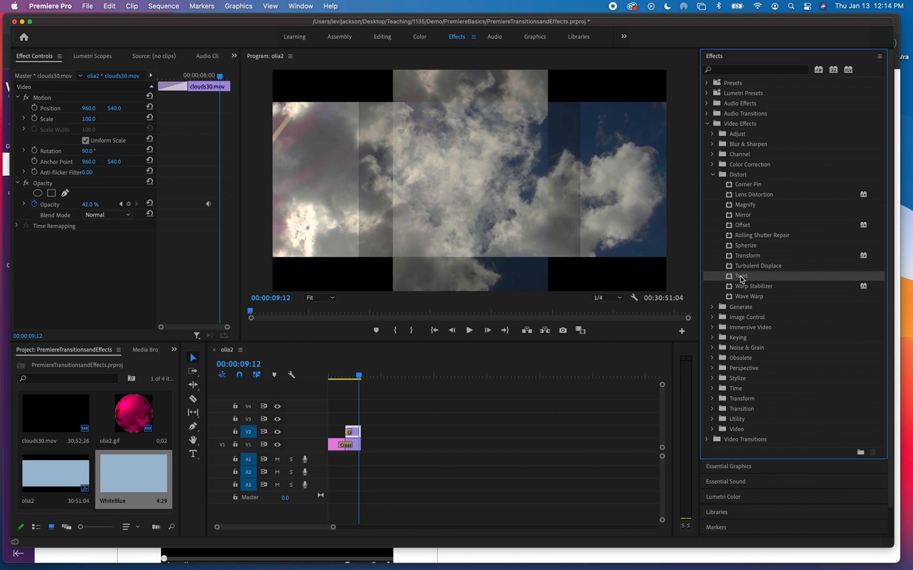
left_click_drag(744, 279, 352, 432)
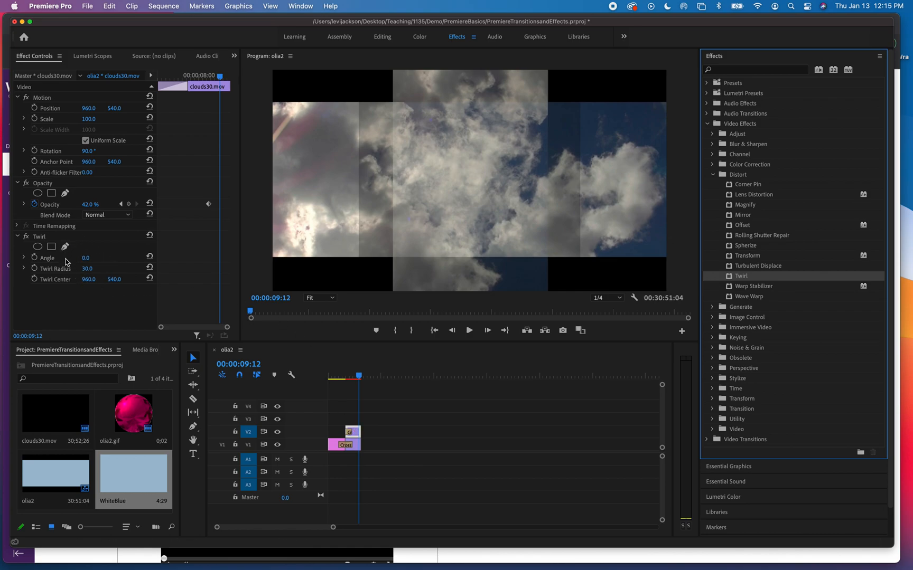
Set the V2 clip's Twirl Angle to 44° and Twirl Radius to 65, and preview the distortion.
left_click_drag(87, 270, 111, 258)
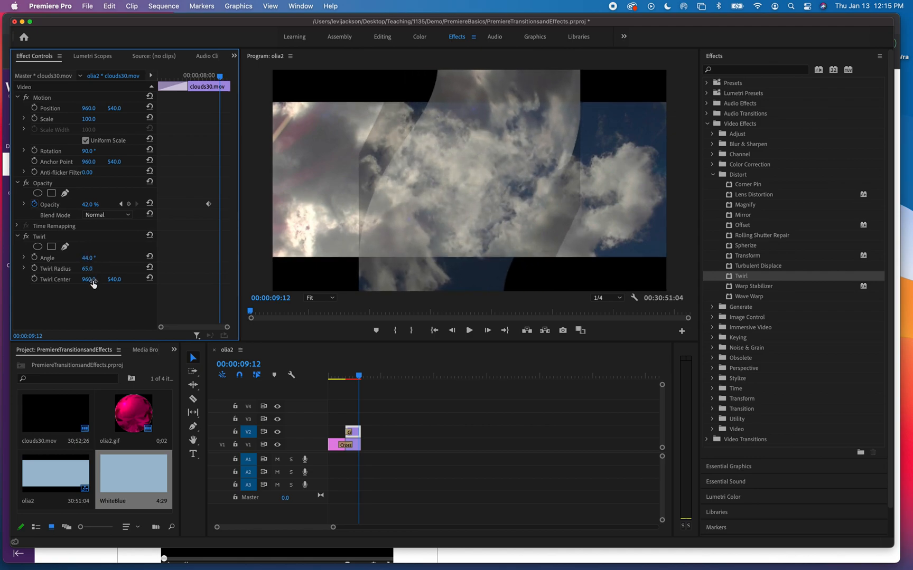
left_click_drag(359, 376, 339, 379)
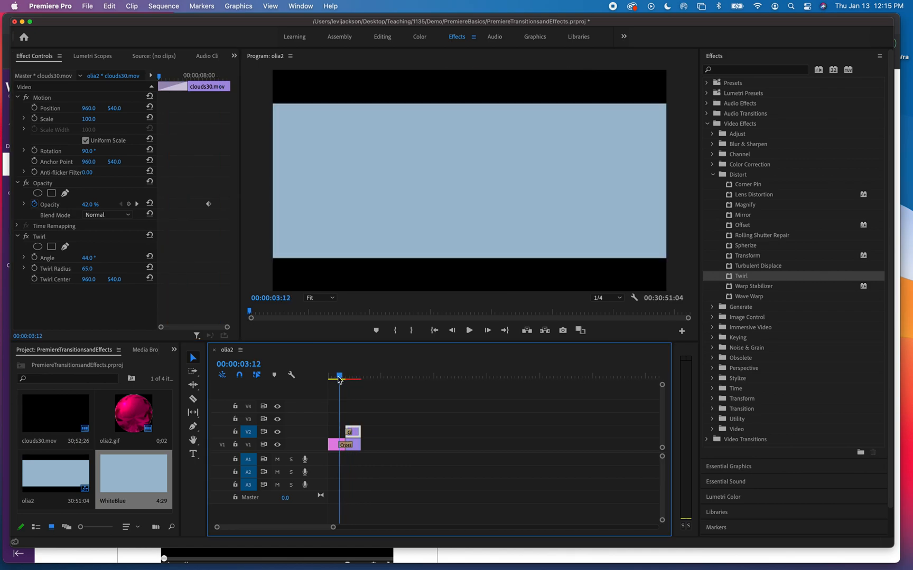
key("space")
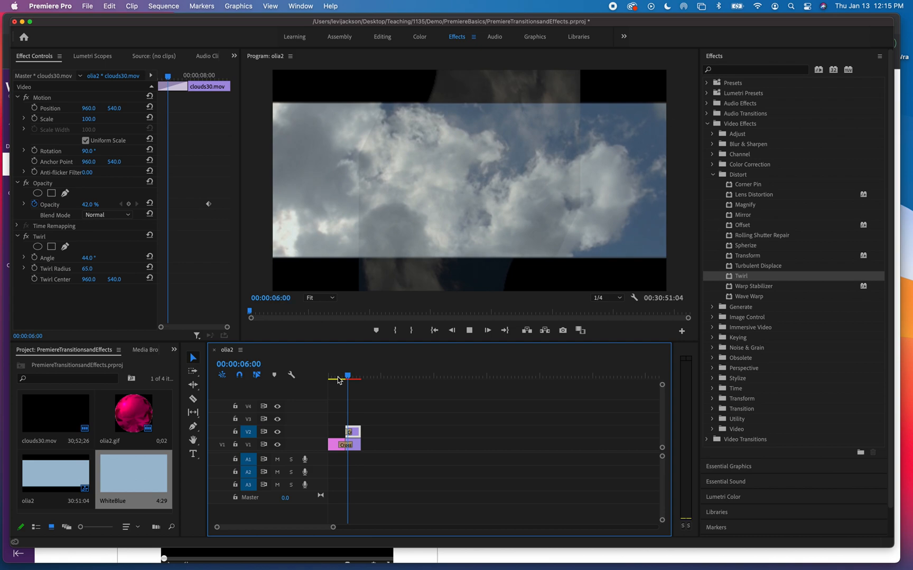
key("space")
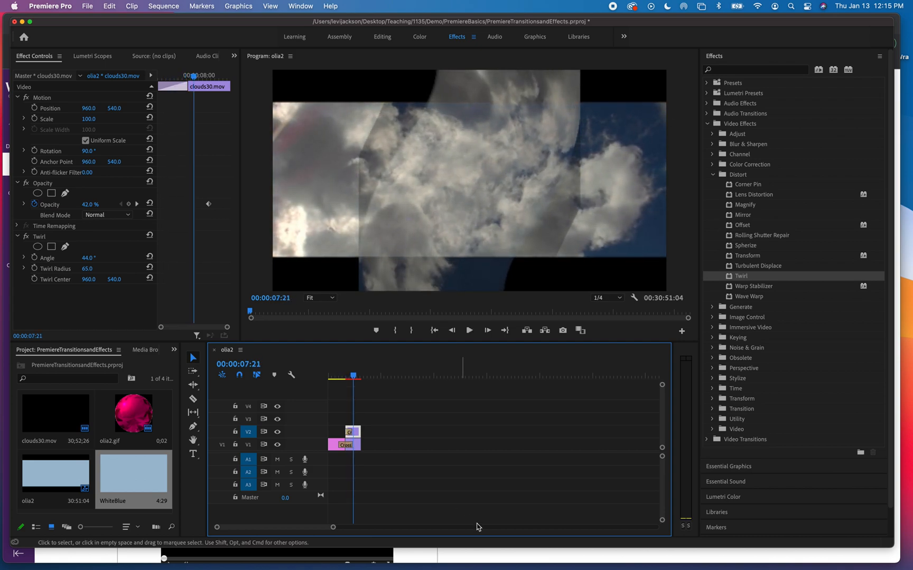
Apply Twirl to the V1 clouds30.mov clip with Angle 27° and Twirl Radius 64, and play the sequence from the start.
left_click(356, 448)
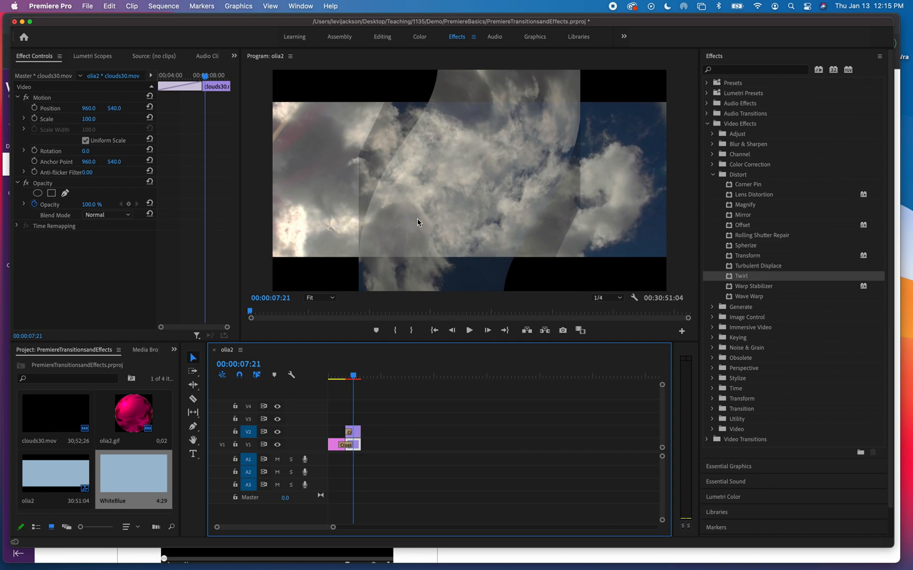
left_click_drag(739, 275, 359, 444)
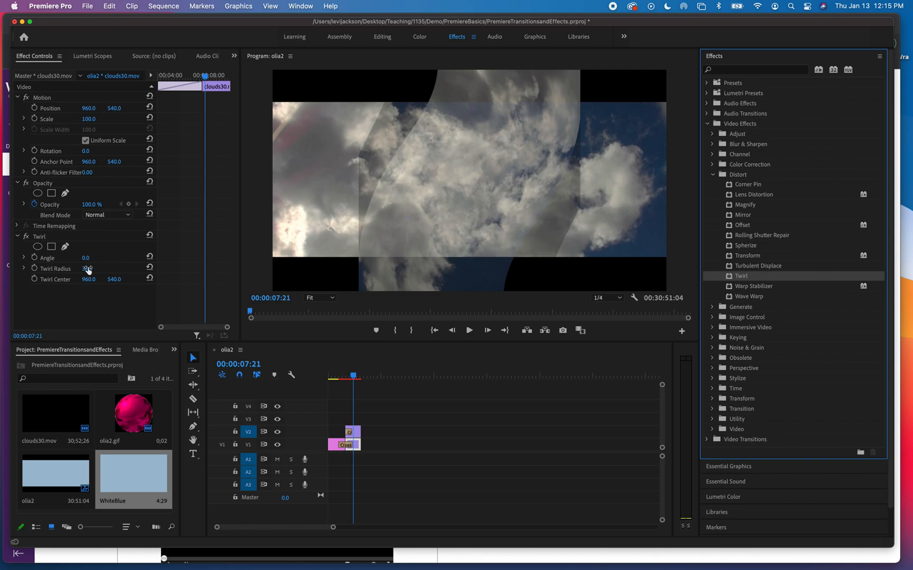
mouse_move(87, 271)
left_mouse_down()
mouse_move(95, 276)
mouse_move(80, 258)
mouse_move(65, 258)
mouse_move(91, 258)
mouse_move(62, 258)
mouse_move(102, 258)
left_mouse_up()
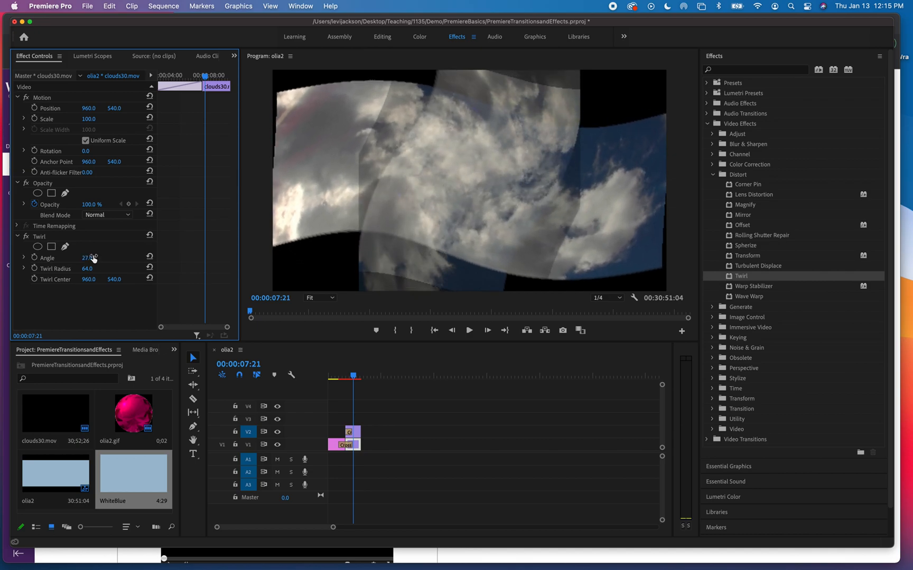
left_click(332, 378)
left_click_drag(332, 380, 328, 380)
key("space")
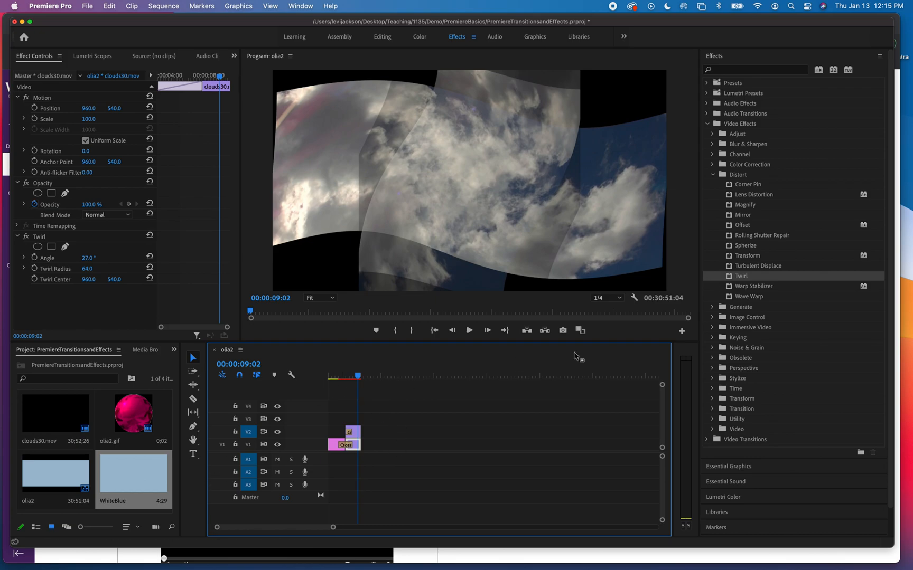
mouse_move(358, 375)
left_mouse_down()
mouse_move(339, 378)
mouse_move(358, 382)
left_mouse_up()
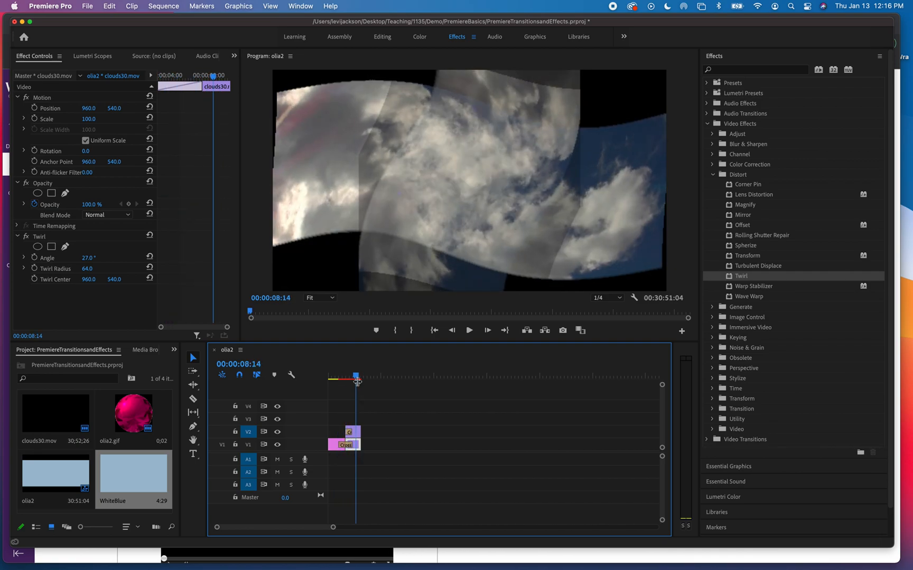
Place olia2.gif from the project on V4 above the WhiteBlue clip, near the start of the sequence.
left_click(151, 418)
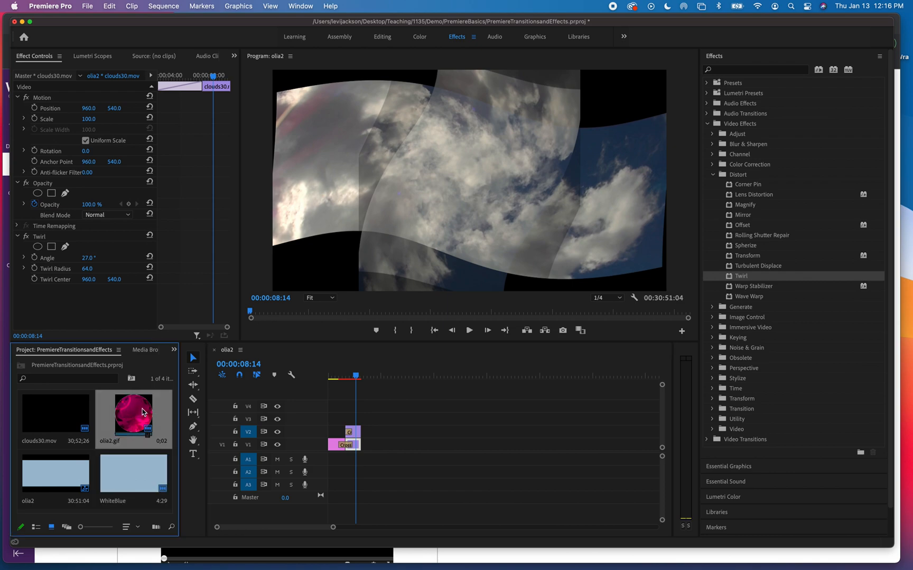
scroll(380, 438, "up", 2)
scroll(380, 438, "up", 4)
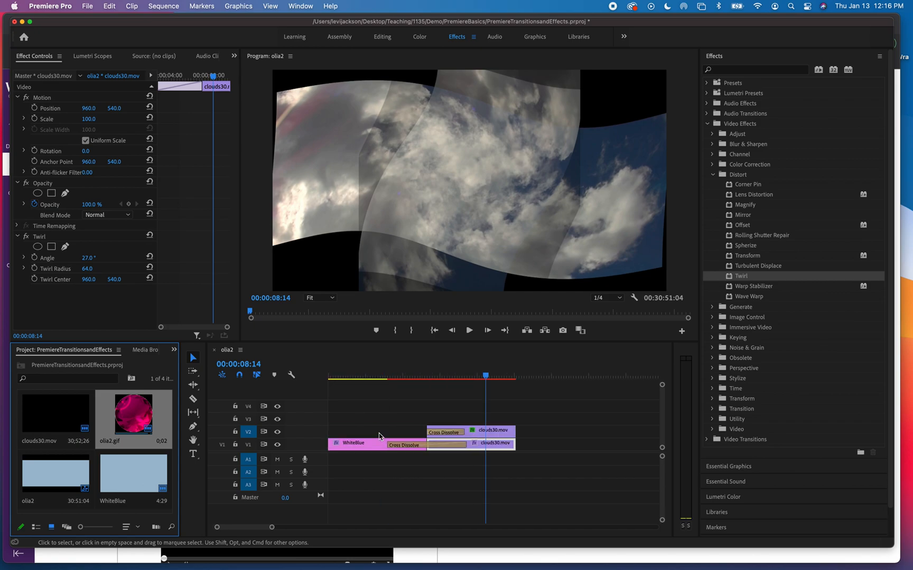
scroll(379, 436, "up", 2)
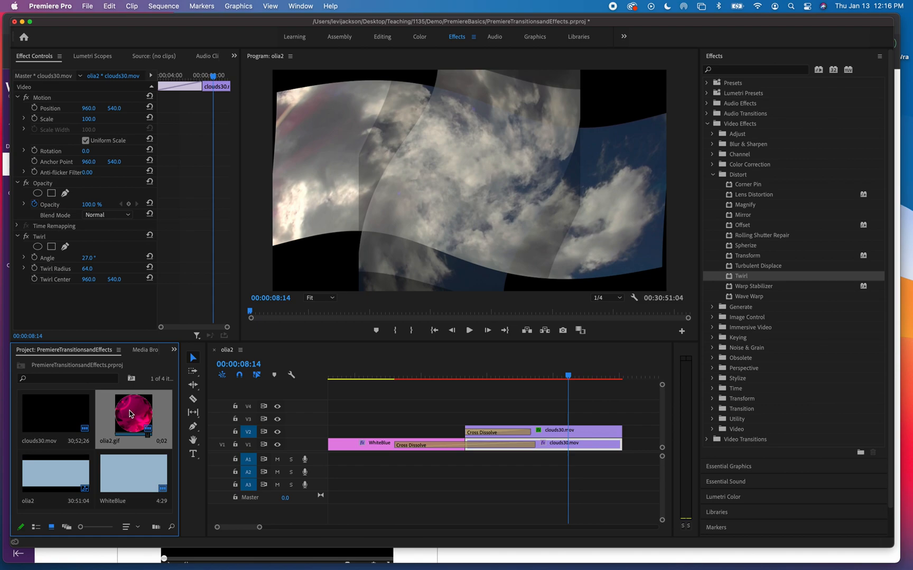
mouse_move(200, 568)
mouse_move(487, 568)
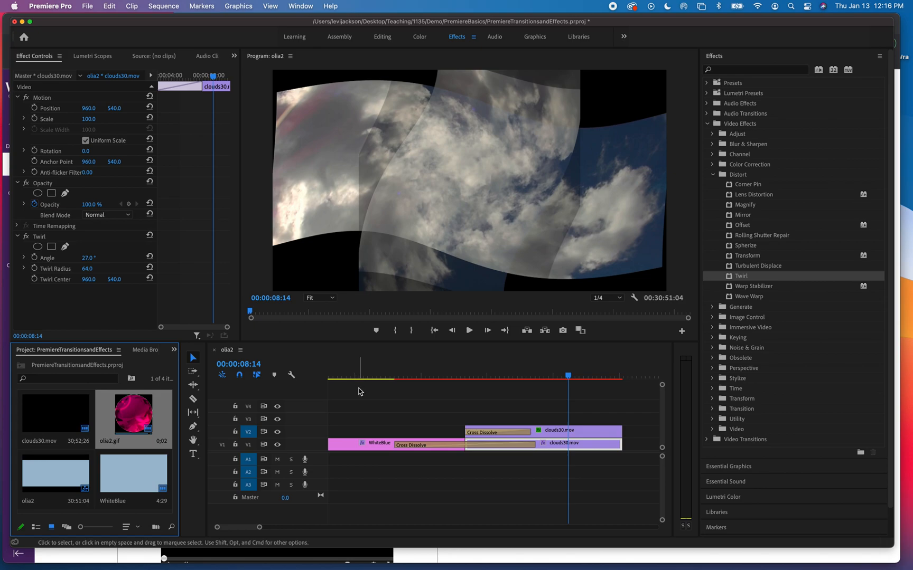
left_click_drag(134, 413, 357, 408)
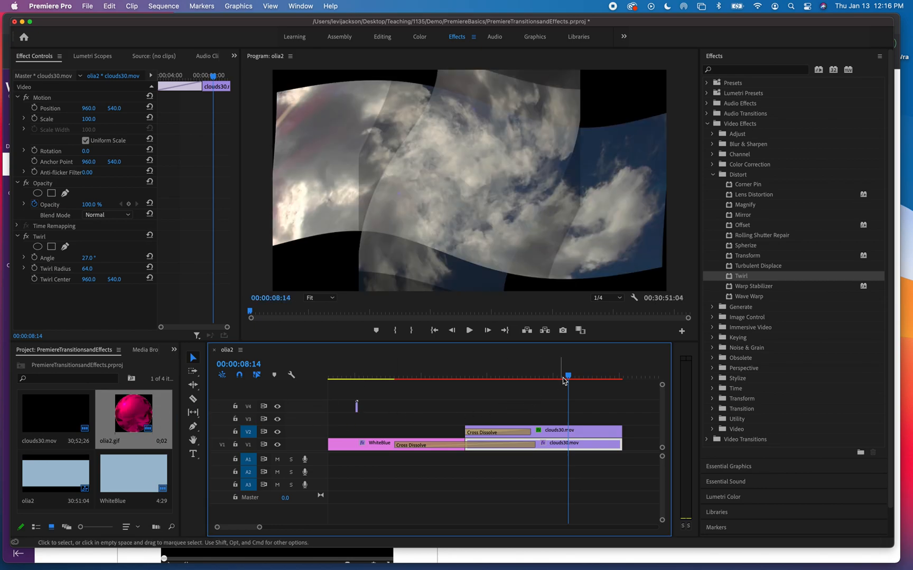
Move the olia2.gif clip on V4 to 00:00:07:14 and, with V3 targeted, play across it.
left_click_drag(568, 376, 536, 414)
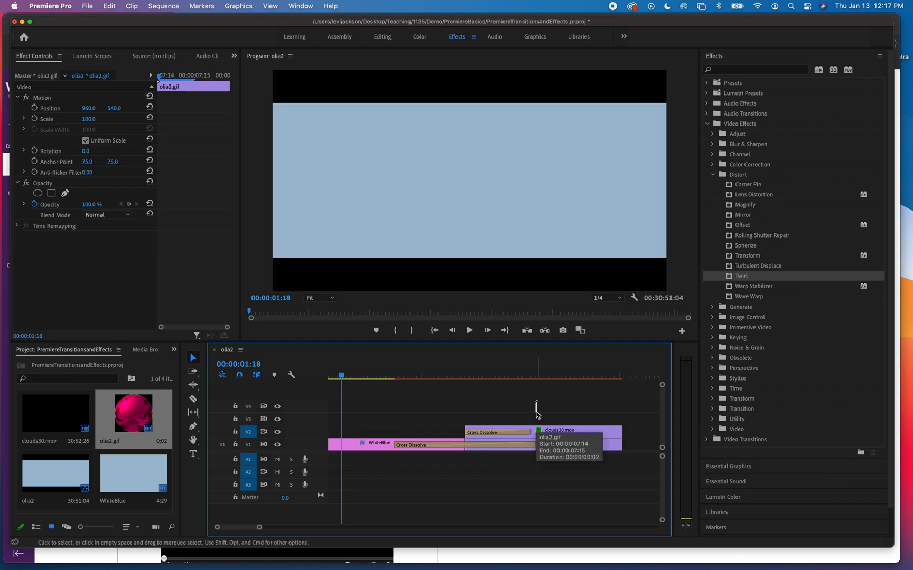
left_click(249, 421)
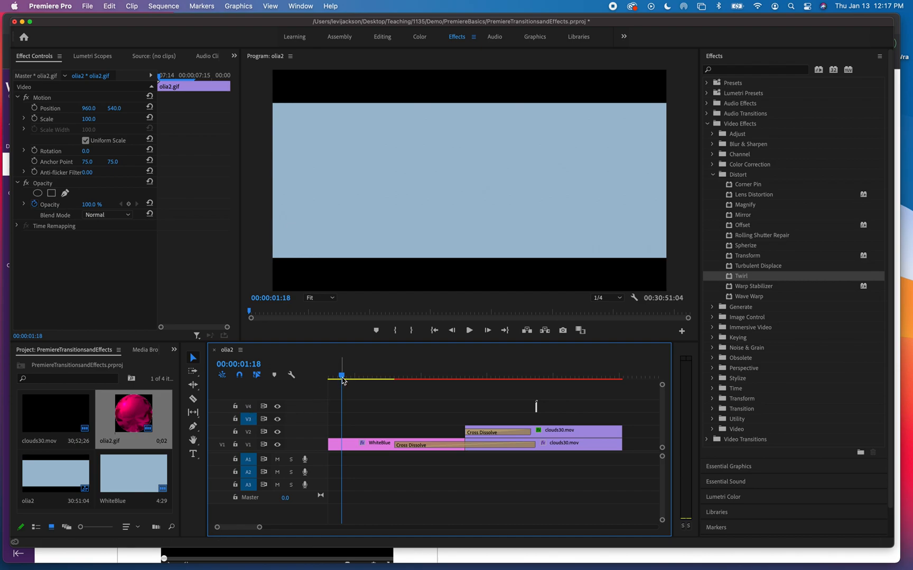
left_click_drag(342, 379, 530, 381)
scroll(491, 400, "right", 2)
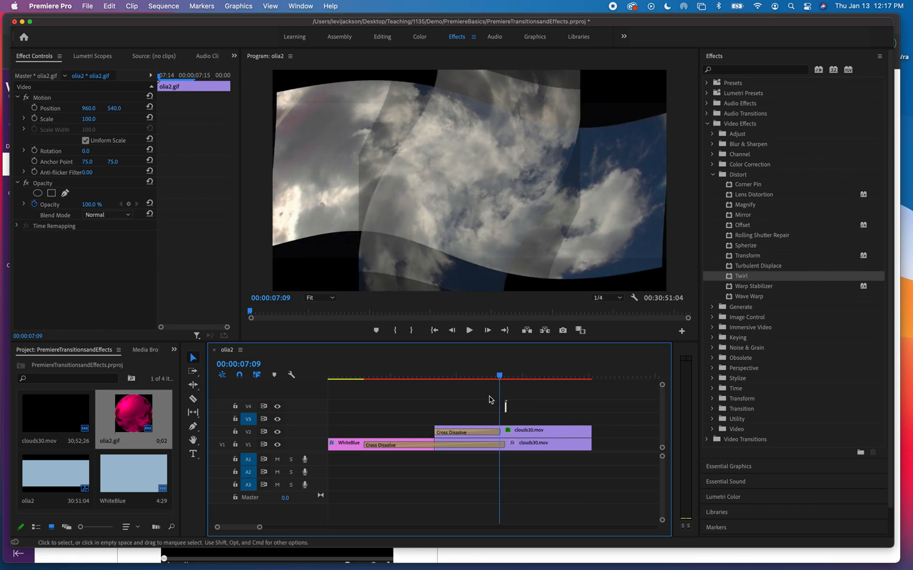
key("space")
key("space")
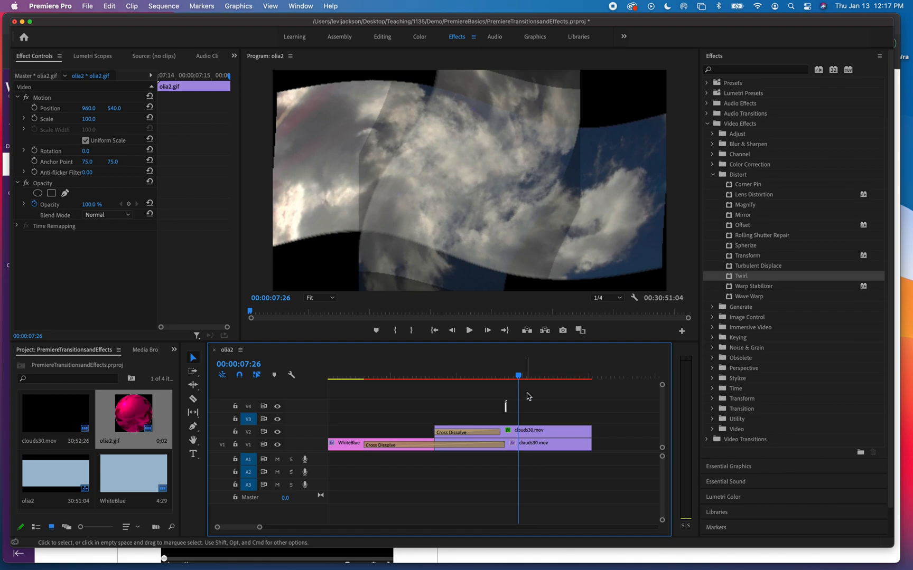
left_click_drag(518, 377, 493, 383)
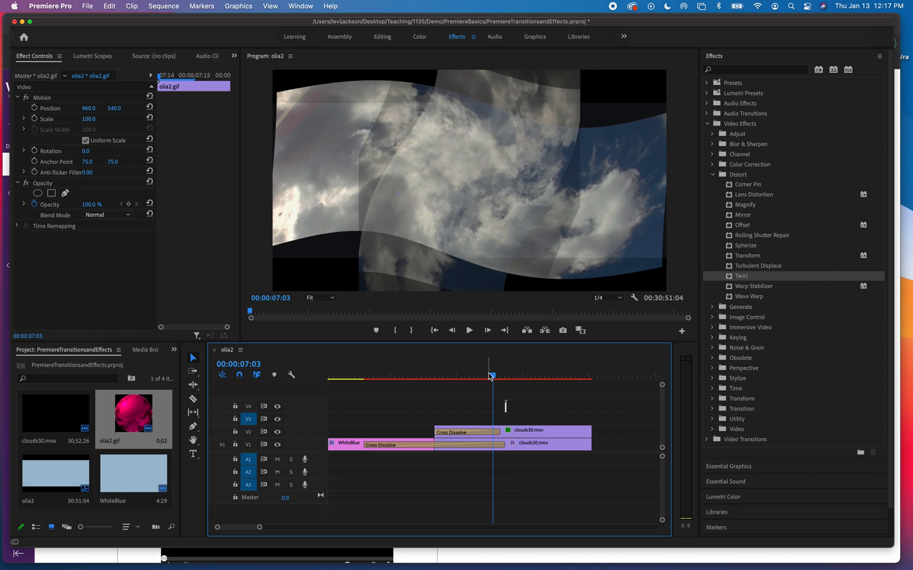
Paste repeated copies of the olia2.gif clip back to back on V3, from about 00:00:07:20 to the end of the cloud clips.
left_click_drag(493, 378, 512, 380)
key("super+v")
key("super+v")
key("super+v")
key("super+v")
key("super+v")
key("super+v")
key("super+v")
key("super+v")
key("super+v")
key("super+v")
key("super+v")
key("super+v")
key("super+v")
key("super+v")
key("super+v")
key("super+v")
key("super+v")
key("super+v")
key("super+v")
key("super+v")
key("super+v")
key("super+v")
key("super+v")
key("super+v")
key("super+v")
key("super+v")
key("super+v")
key("super+v")
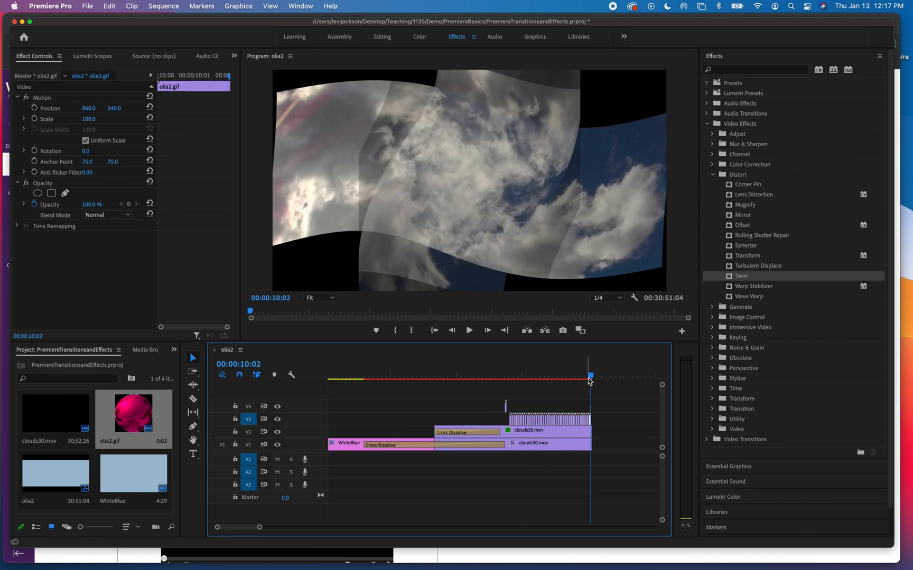
Delete the olia2.gif clip on V4 and paste a duplicate of the whole V3 olia2.gif run at 00:00:04:15.
left_click_drag(591, 378, 406, 404)
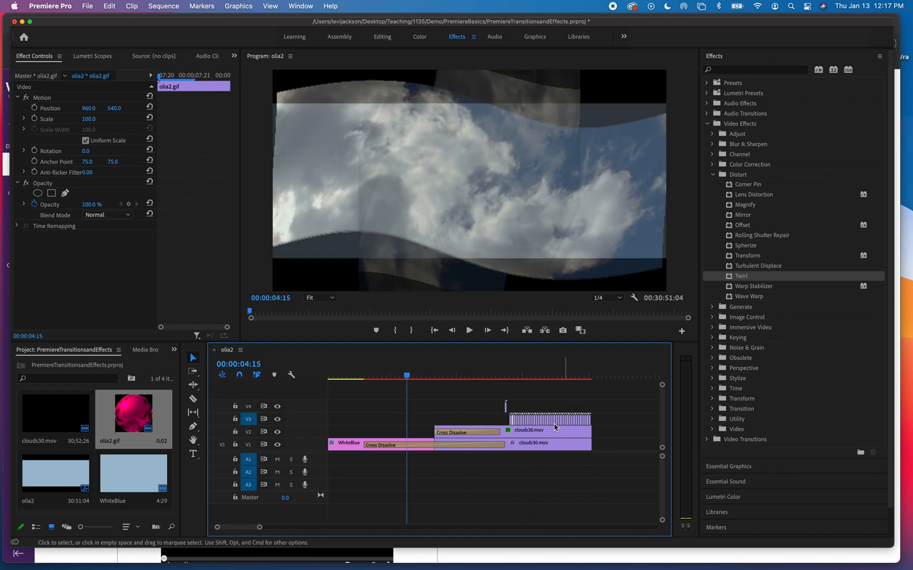
left_click(506, 411)
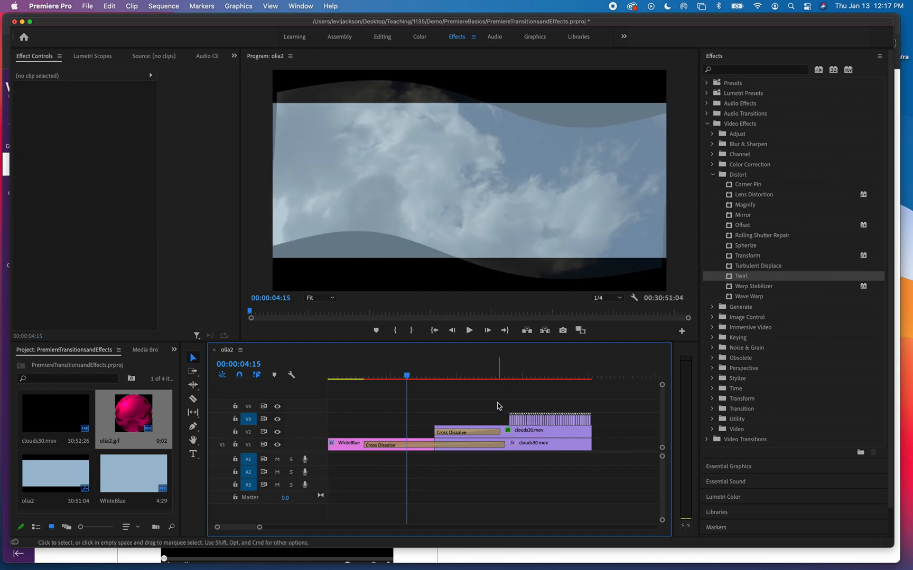
left_click_drag(497, 405, 604, 421)
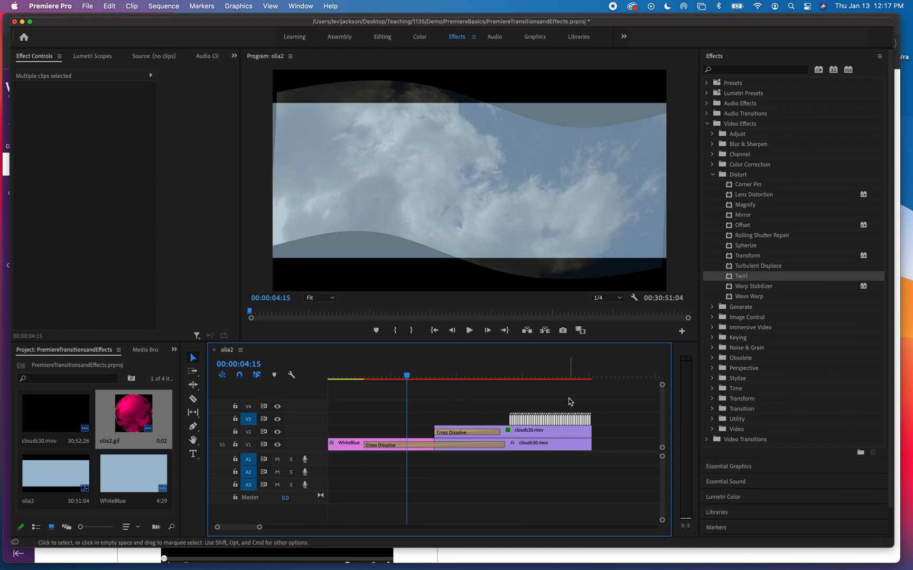
key("super+v")
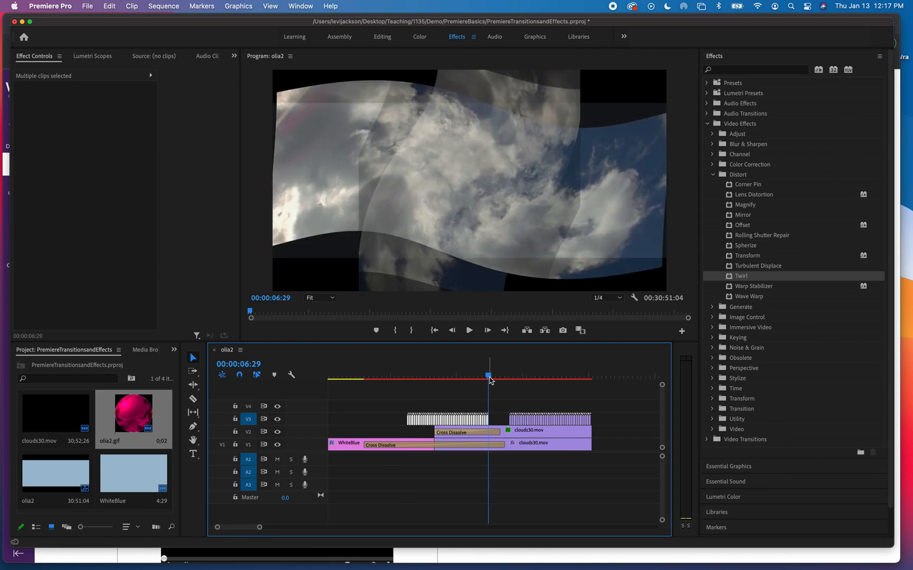
Play the sequence through both olia2.gif runs on V3.
left_click(422, 378)
left_click_drag(419, 387, 432, 401)
key("space")
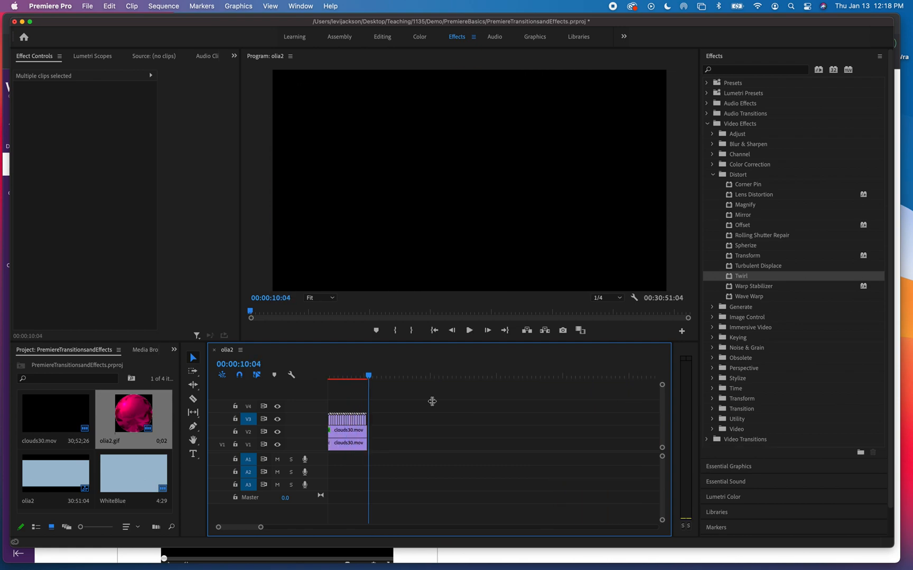
scroll(432, 401, "left", 5)
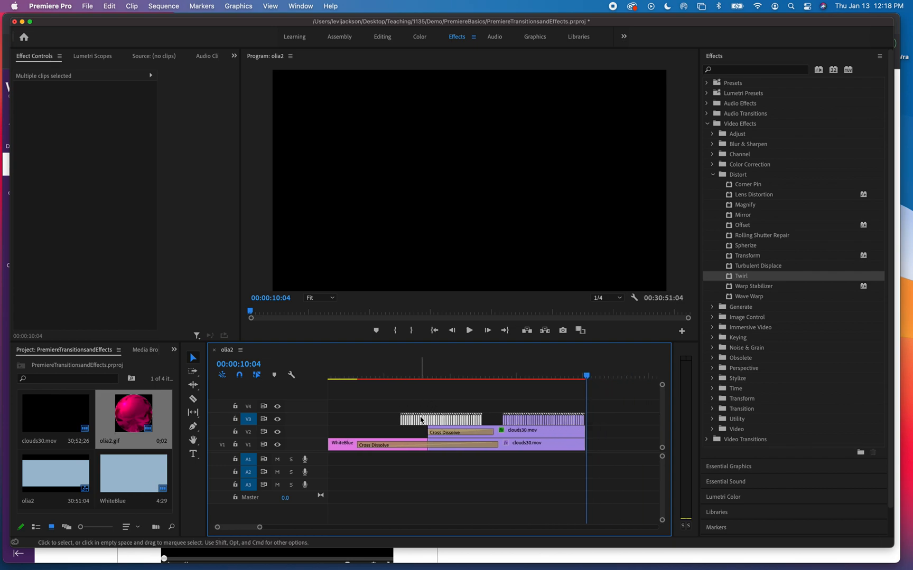
Delete scattered single olia2.gif clips from both V3 runs to leave flickering gaps, and play the result.
left_click(389, 407)
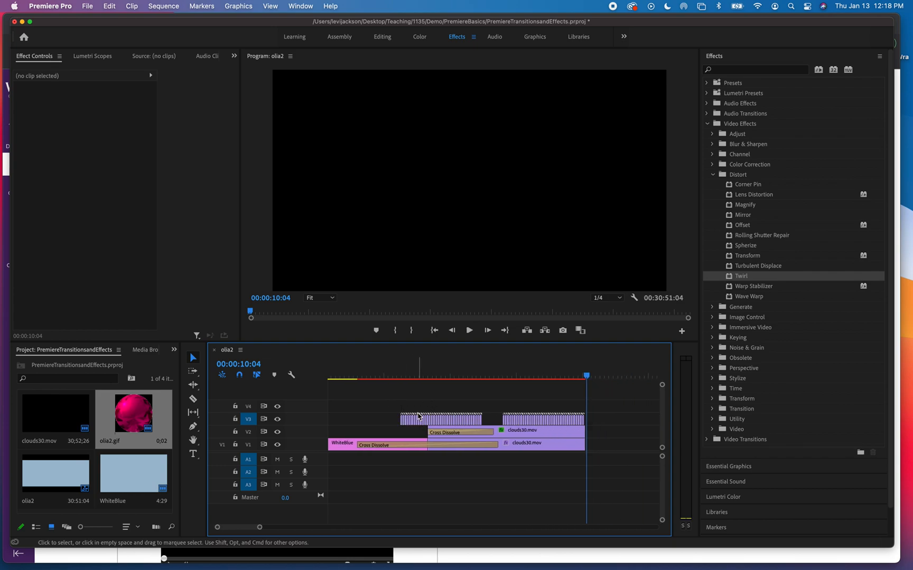
left_click(418, 420)
key("Delete")
left_click(447, 423)
key("Delete")
left_click(441, 421)
key("Delete")
left_click(465, 424)
key("Delete")
left_click(512, 421)
key("Delete")
left_click(551, 420)
key("Delete")
left_click(565, 420)
key("Delete")
left_click(538, 421)
key("Delete")
left_click(580, 421)
key("Delete")
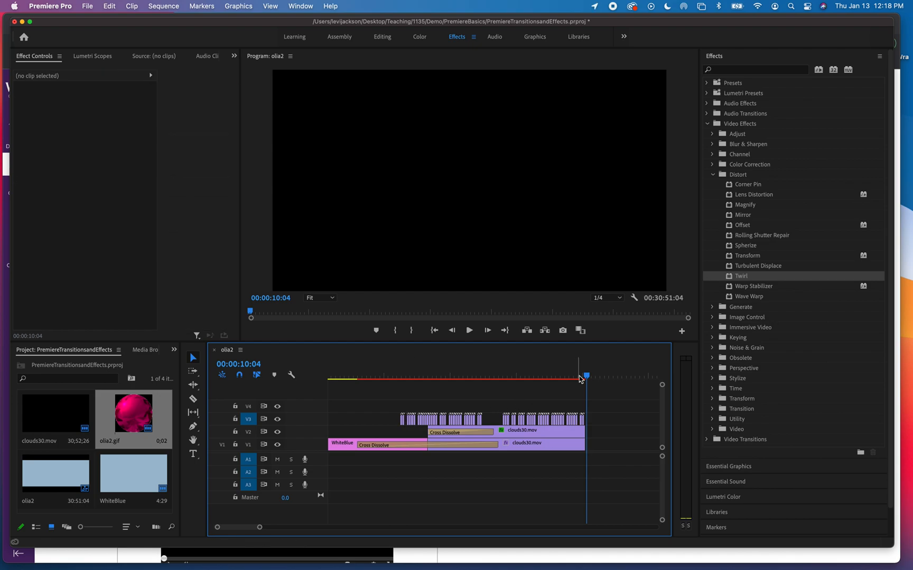
left_click_drag(586, 378, 389, 390)
key("space")
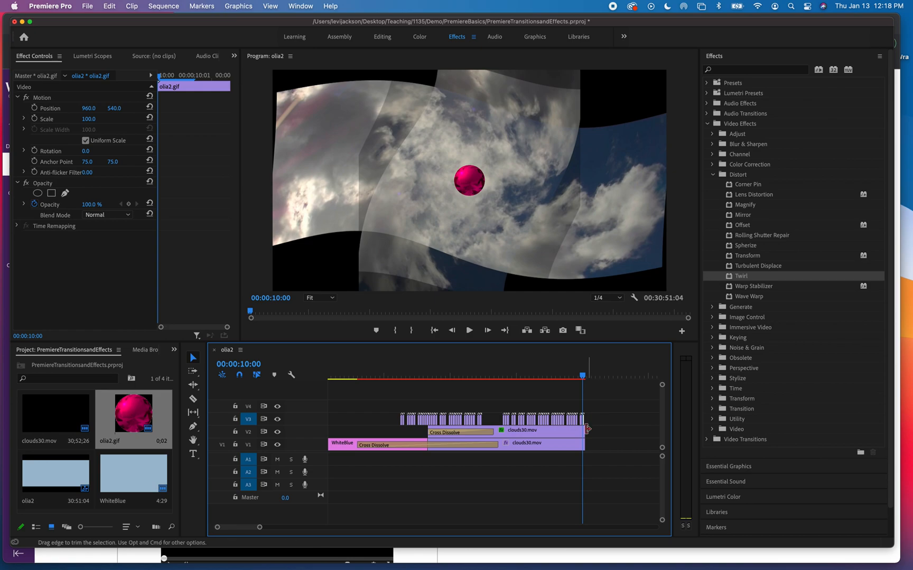
Paste the olia2.gif run on V3 at 00:00:10:03 and delete its latter part, keeping a short tail past the cloud clips.
left_click_drag(583, 377, 588, 379)
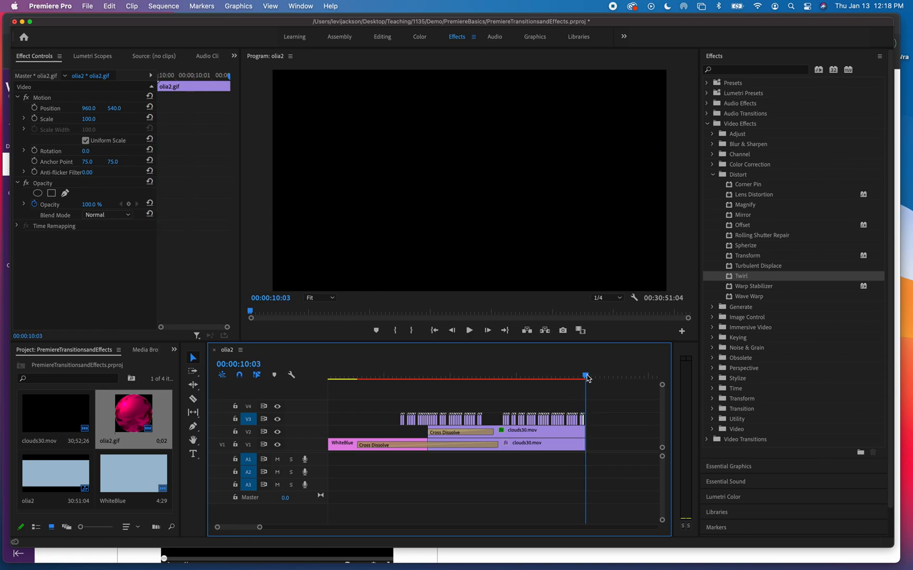
scroll(589, 378, "right", 3)
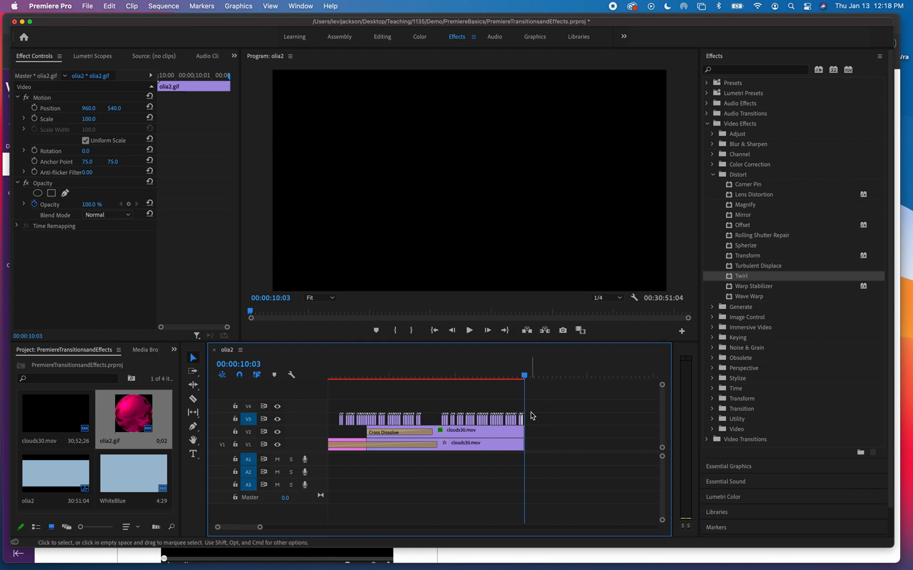
key("super+v")
left_click(552, 404)
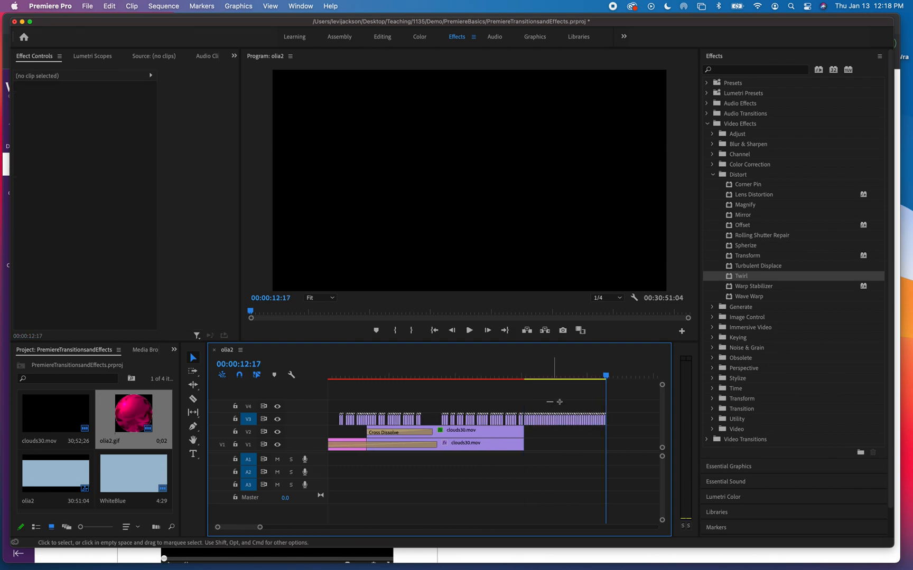
left_click_drag(559, 402, 616, 428)
key("Delete")
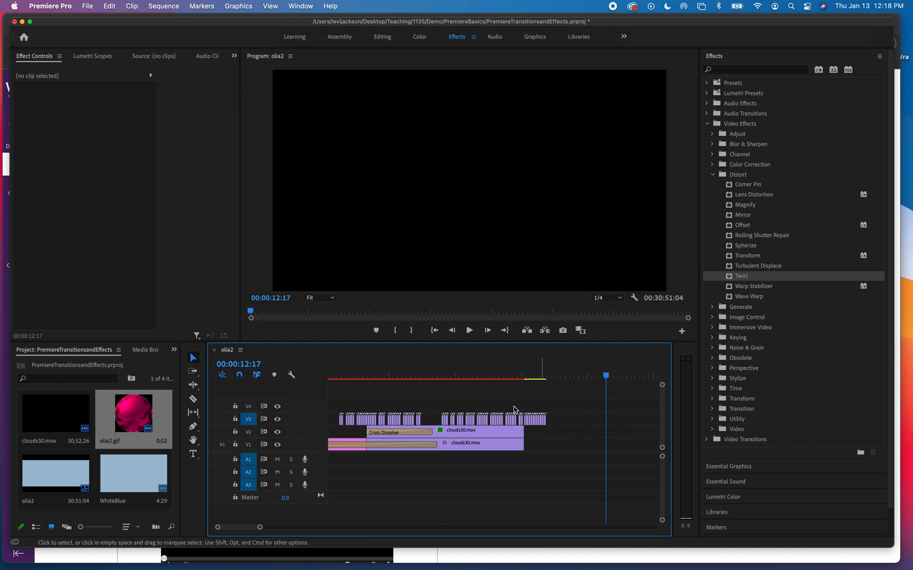
Play the end of the sequence from the second olia2.gif run past the added tail.
left_click(469, 376)
key("space")
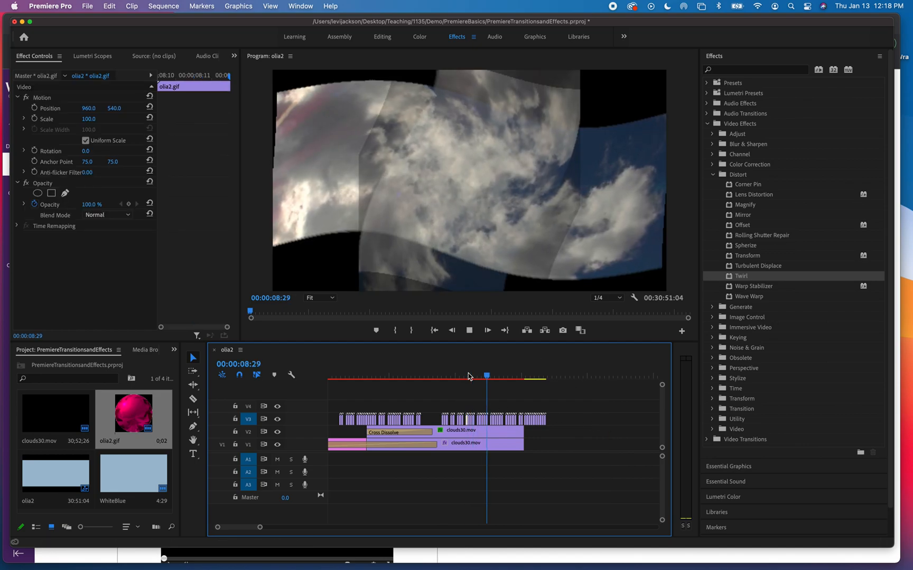
key("space")
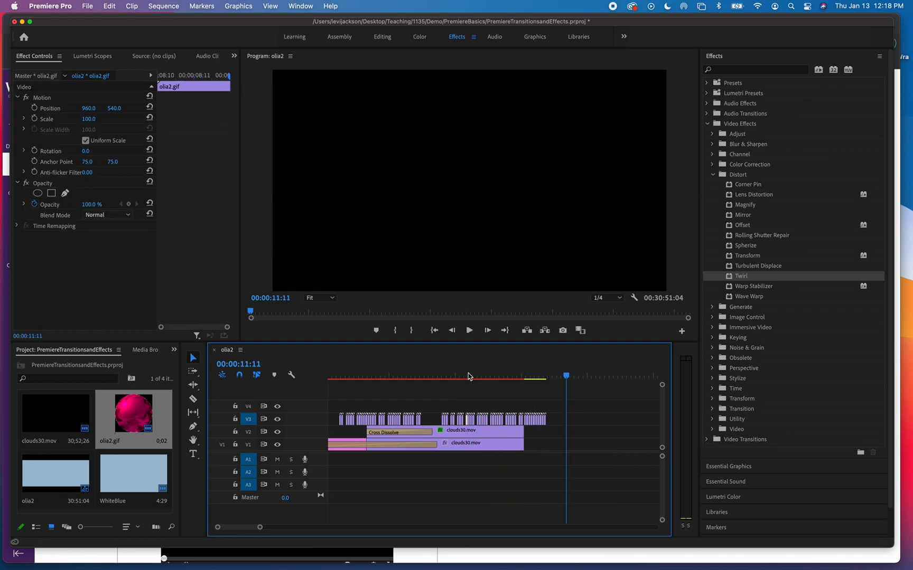
Apply a Cross Dissolve to the ends of the clouds30.mov clips on V2 and V1.
left_click(517, 433)
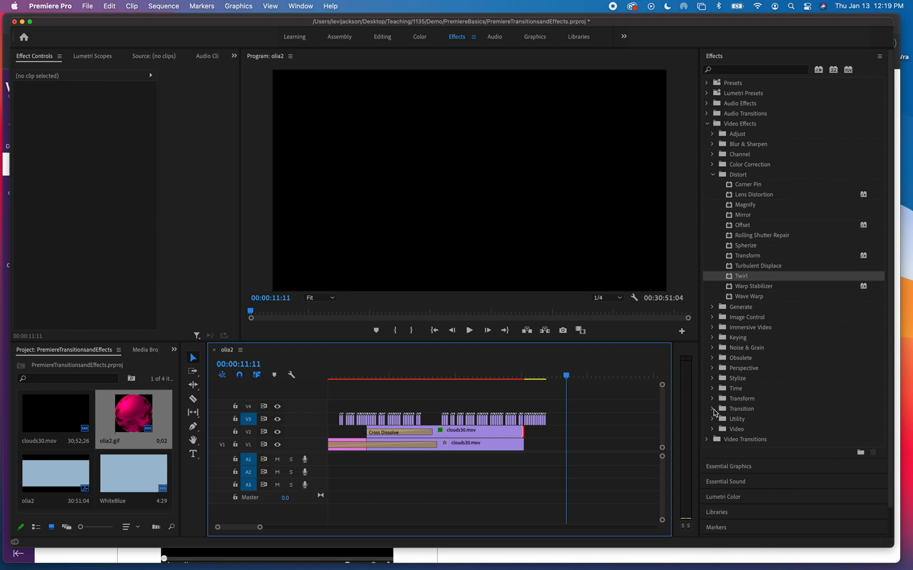
left_click(706, 124)
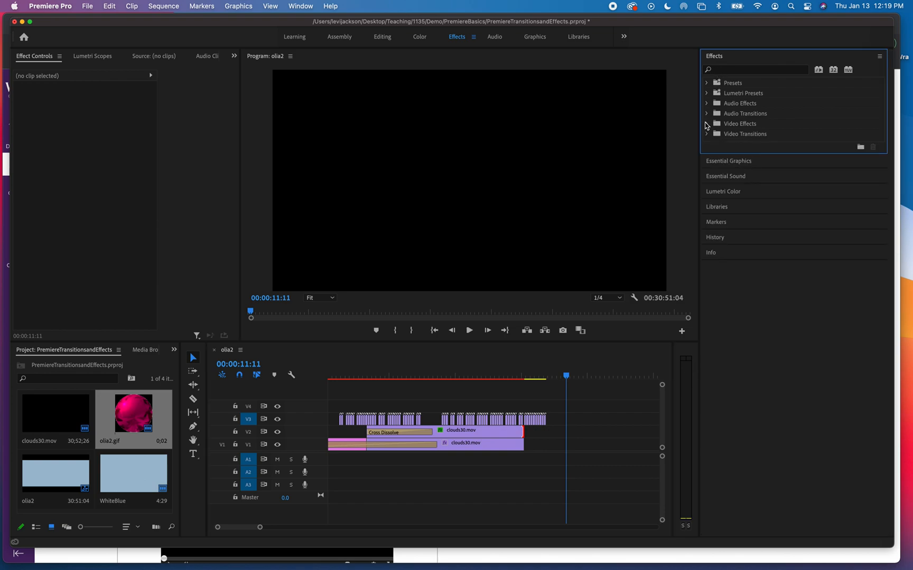
left_click(488, 375)
key("space")
key("space")
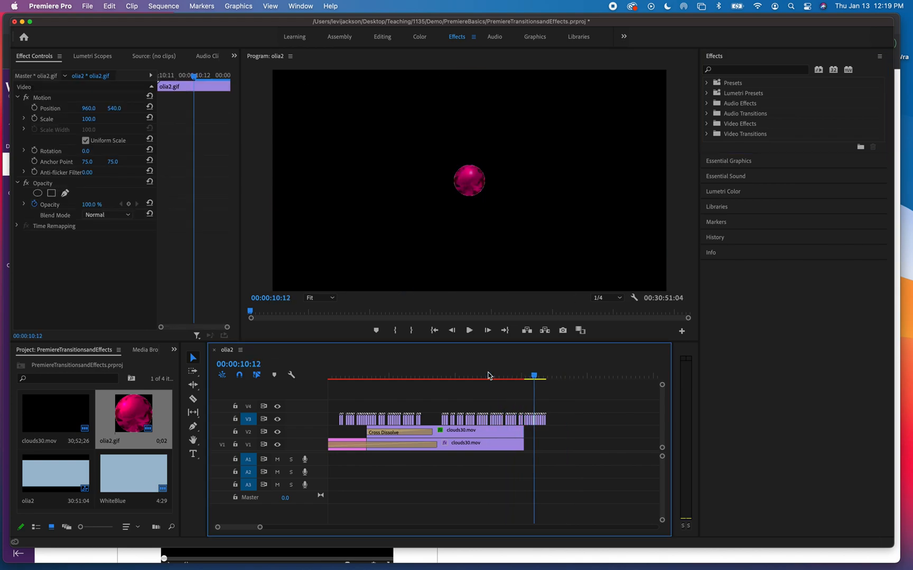
left_click(734, 136)
left_click(706, 134)
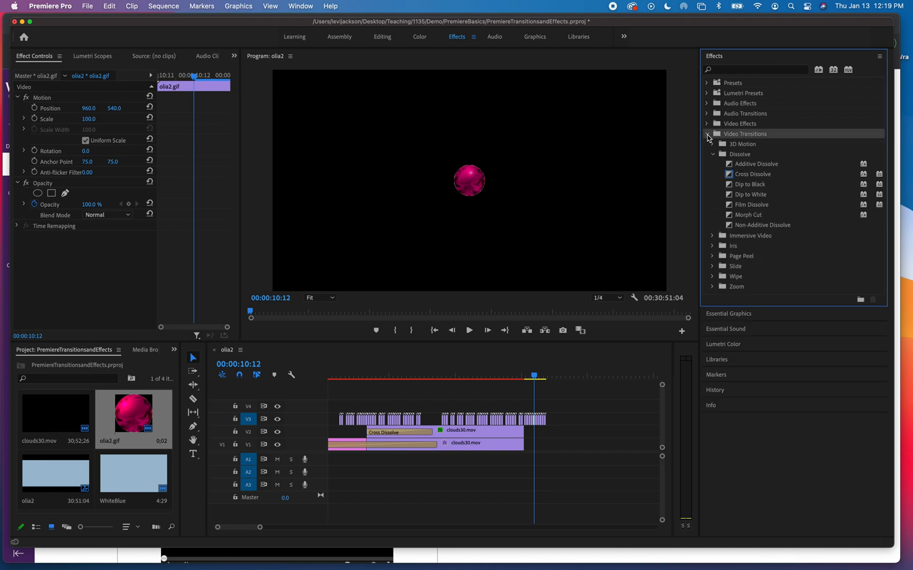
left_click_drag(746, 180, 525, 438)
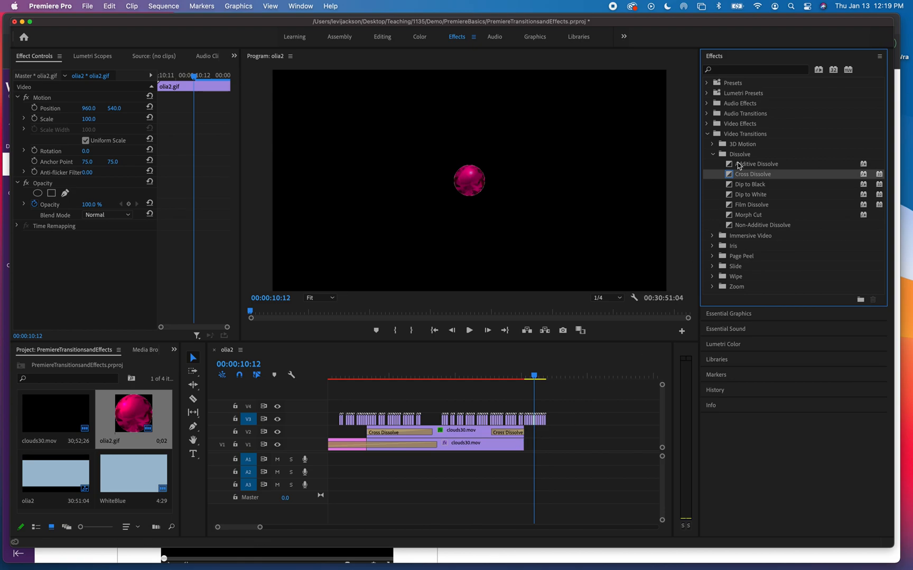
left_click_drag(629, 307, 525, 446)
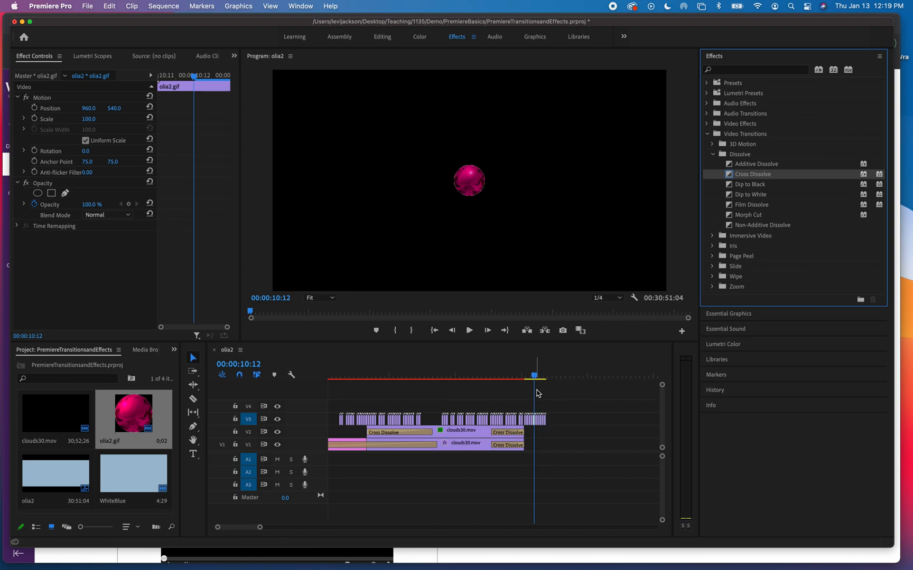
Play the sequence across the closing dissolves and return the playhead to the start.
left_click_drag(533, 377, 422, 410)
key("space")
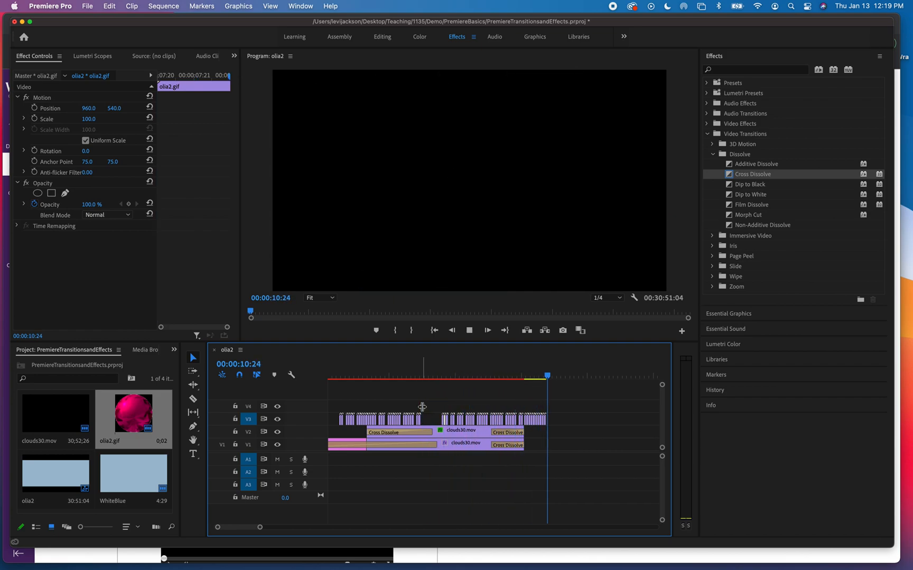
key("space")
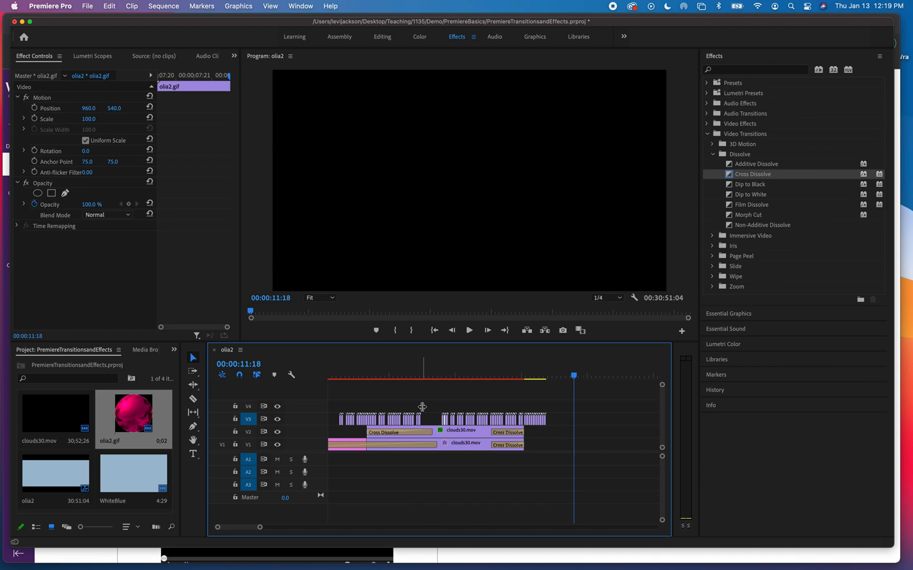
left_click_drag(573, 377, 316, 413)
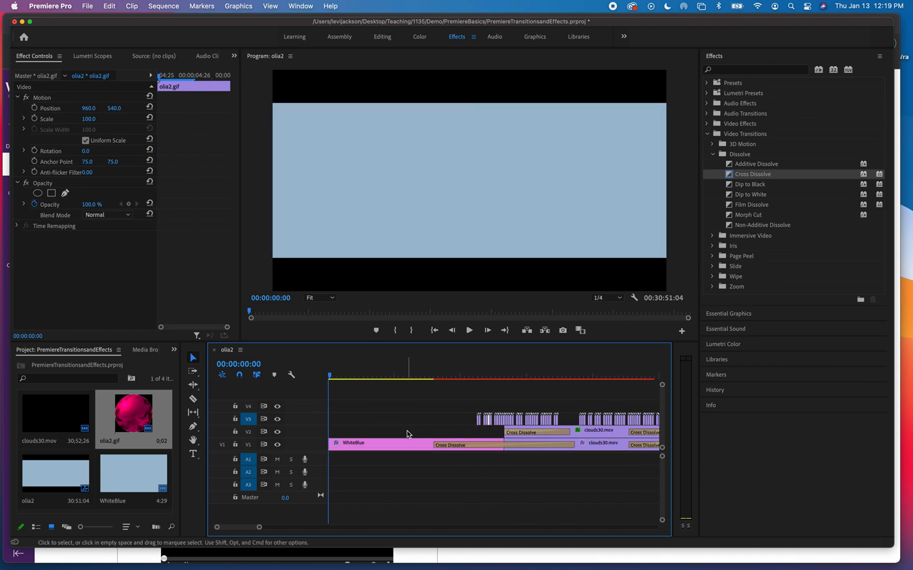
key("minus")
key("minus")
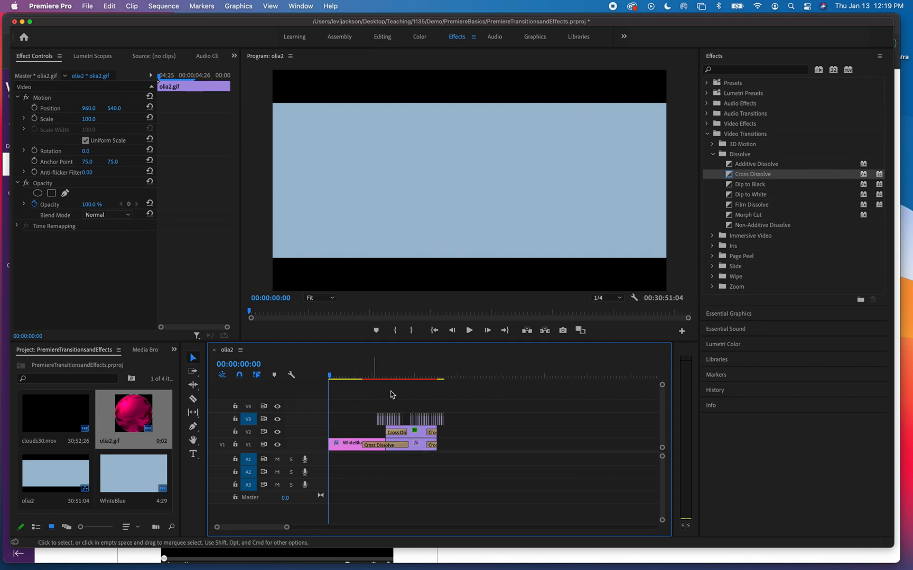
key("equal")
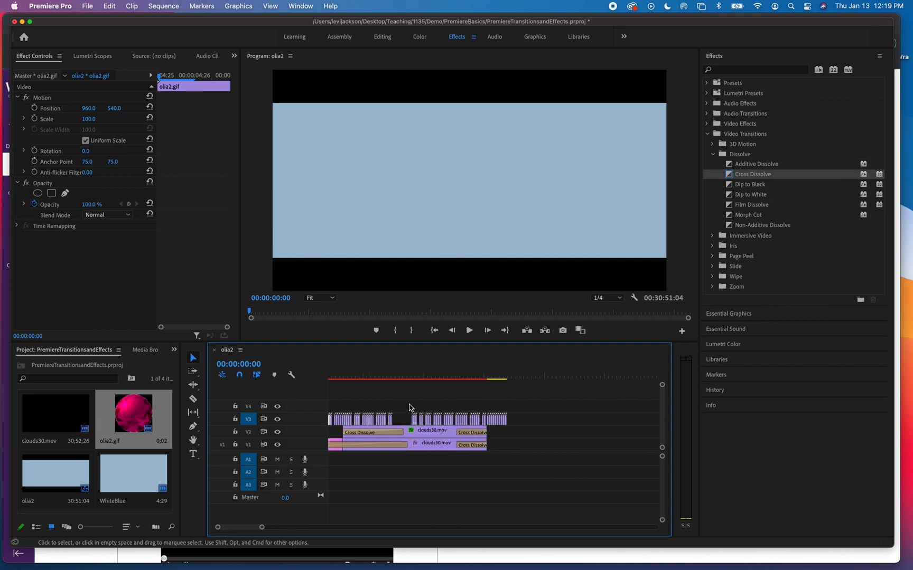
key("equal")
key("equal")
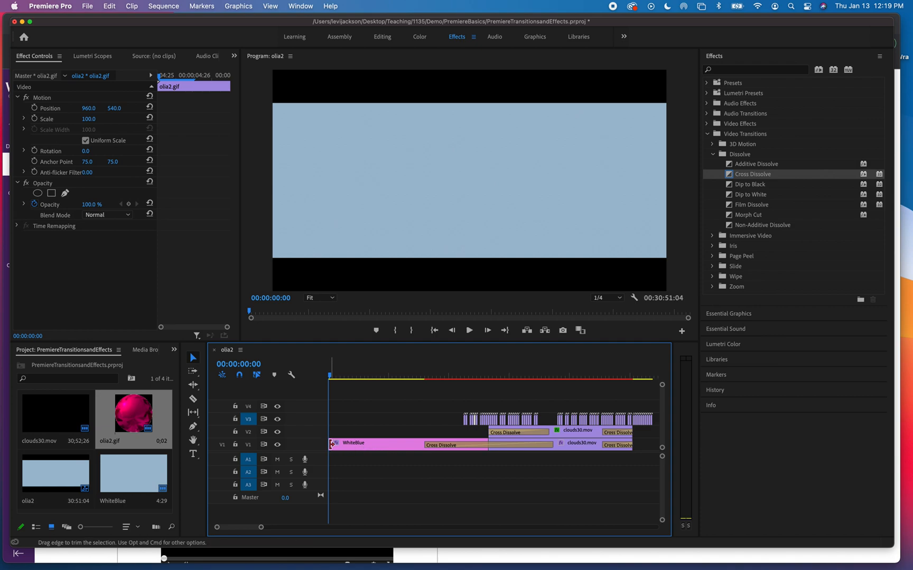
left_click_drag(334, 444, 329, 449)
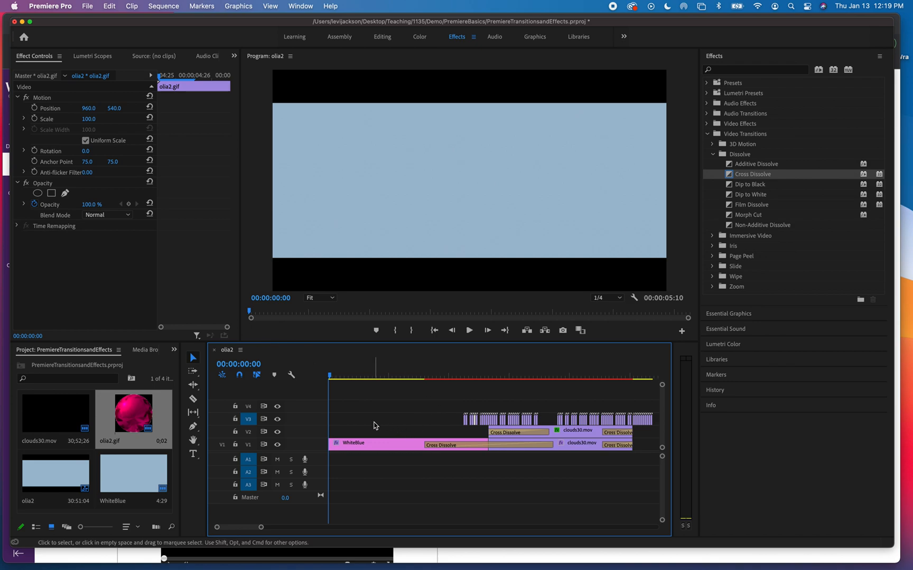
Set the Scale of the clouds30.mov clip on V2 to 48 and play the sequence from 00:00:06:16.
left_click(561, 435)
left_click(88, 120)
left_click_drag(88, 120, 67, 119)
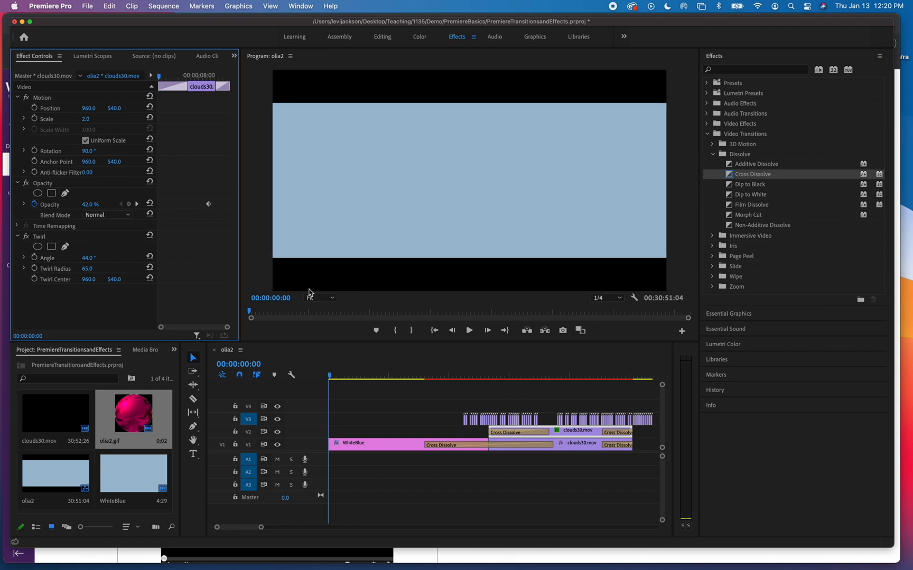
left_click_drag(329, 378, 579, 379)
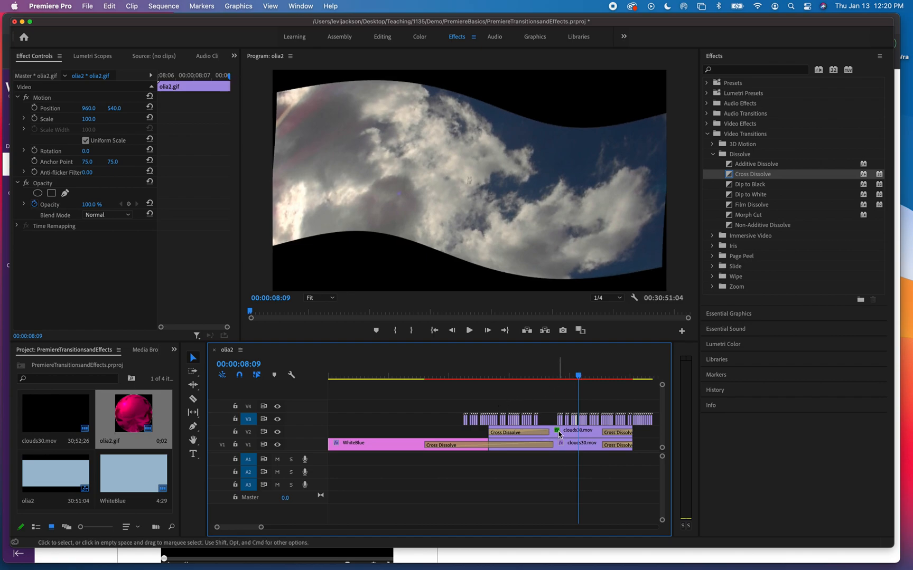
left_click(560, 434)
mouse_move(84, 122)
left_mouse_down()
mouse_move(55, 121)
mouse_move(95, 121)
left_mouse_up()
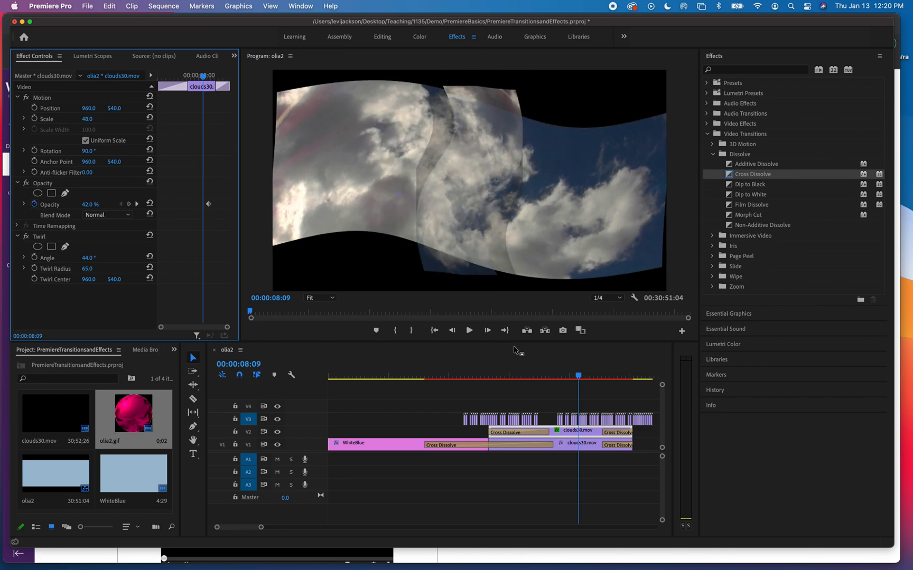
left_click_drag(576, 380, 524, 385)
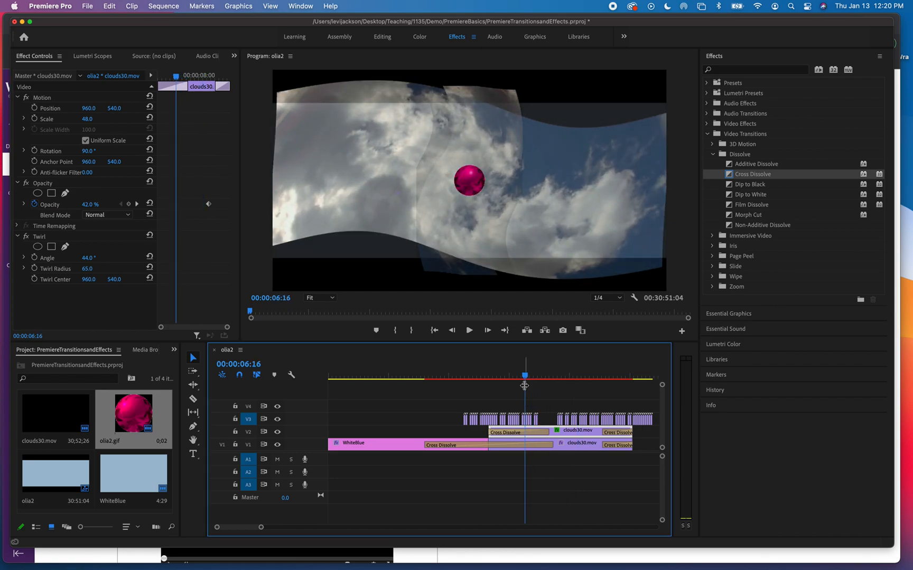
key("space")
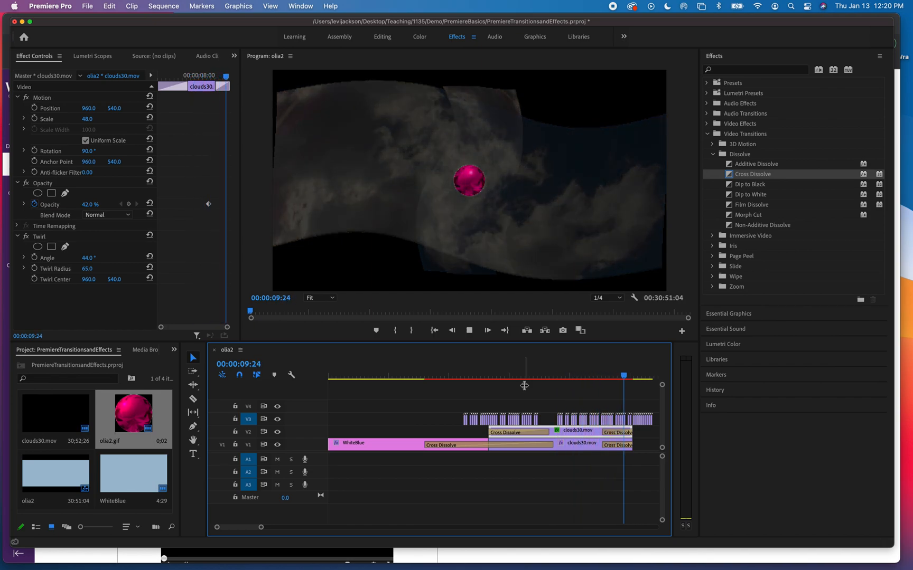
key("space")
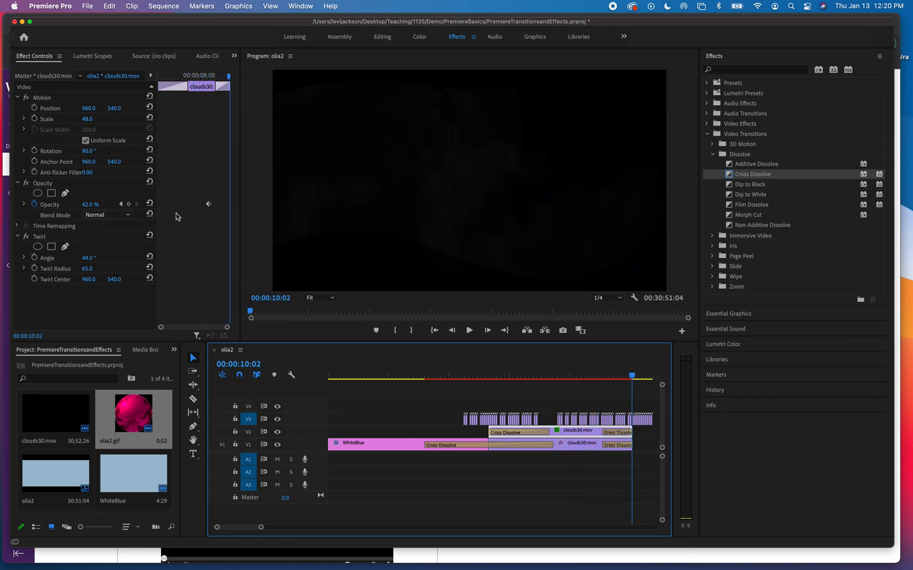
Set the horizontal Position of the V2 clouds30.mov clip to 979, play the sequence, and return the playhead to the start.
left_click_drag(634, 378, 559, 378)
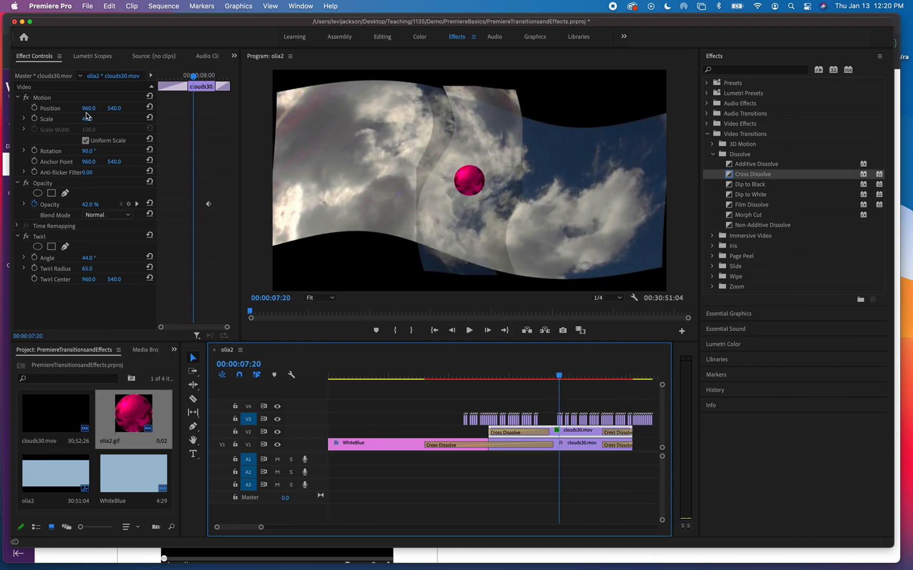
mouse_move(88, 109)
left_mouse_down()
mouse_move(40, 109)
mouse_move(145, 109)
mouse_move(94, 108)
left_mouse_up()
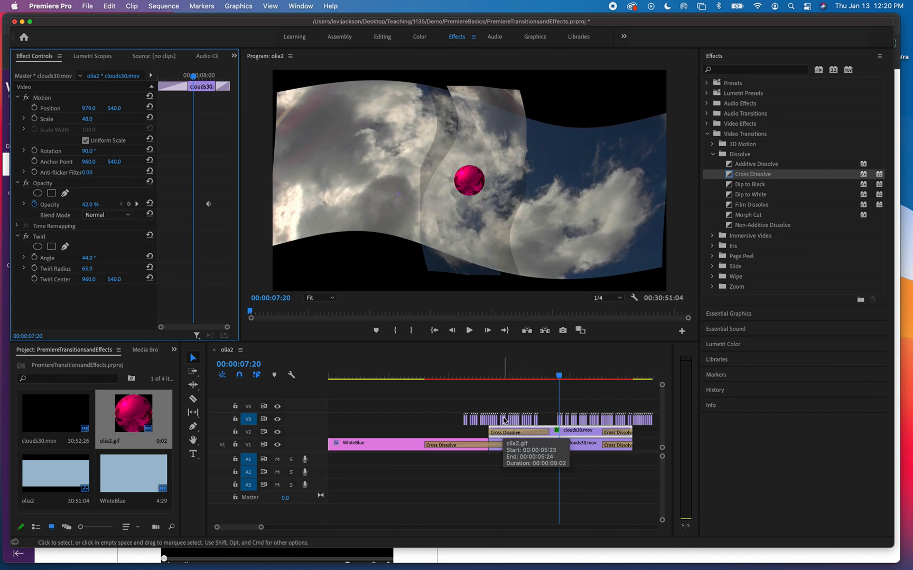
left_click_drag(509, 383, 449, 391)
key("space")
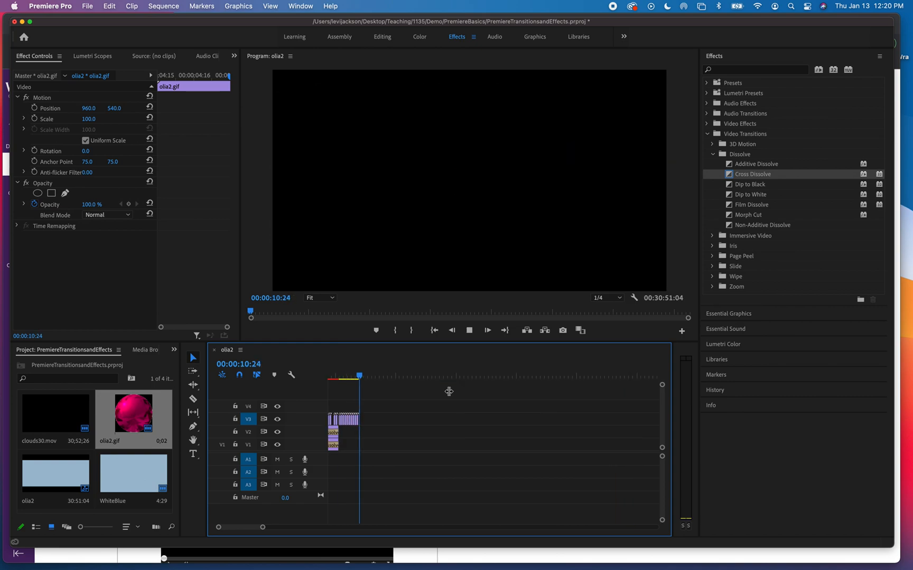
key("space")
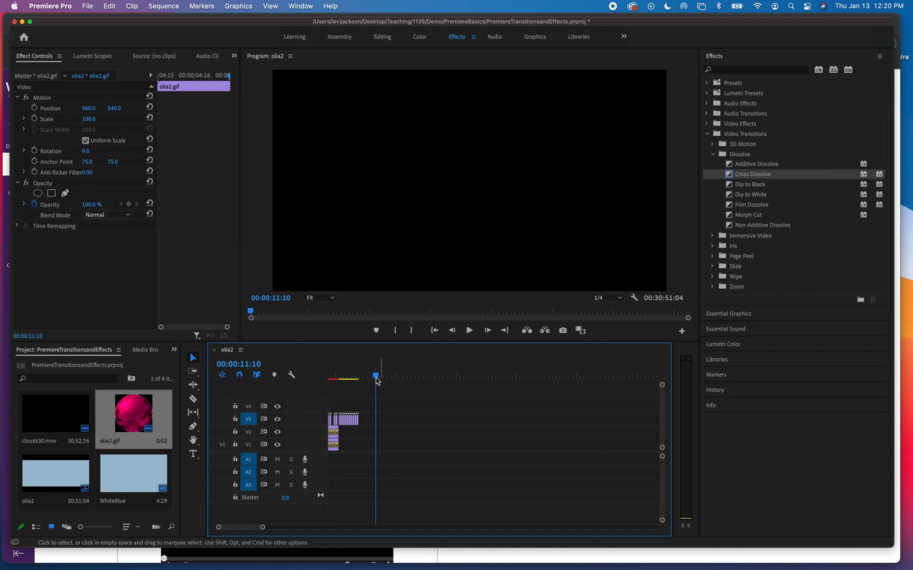
left_click_drag(376, 376, 304, 383)
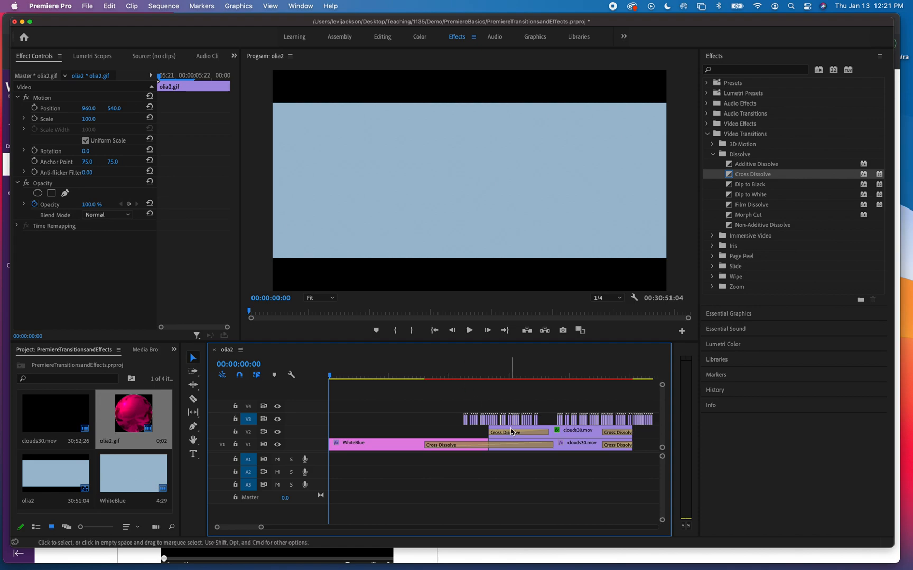